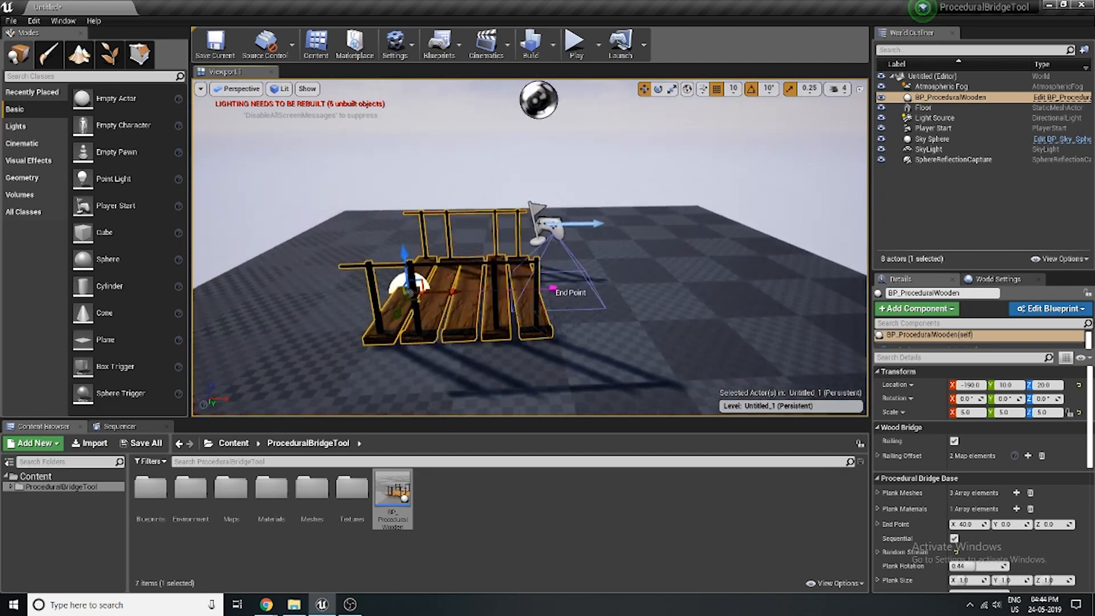
Slide the wooden bridge along the X axis to a location of about -440
{"action": "key", "text": "a"}
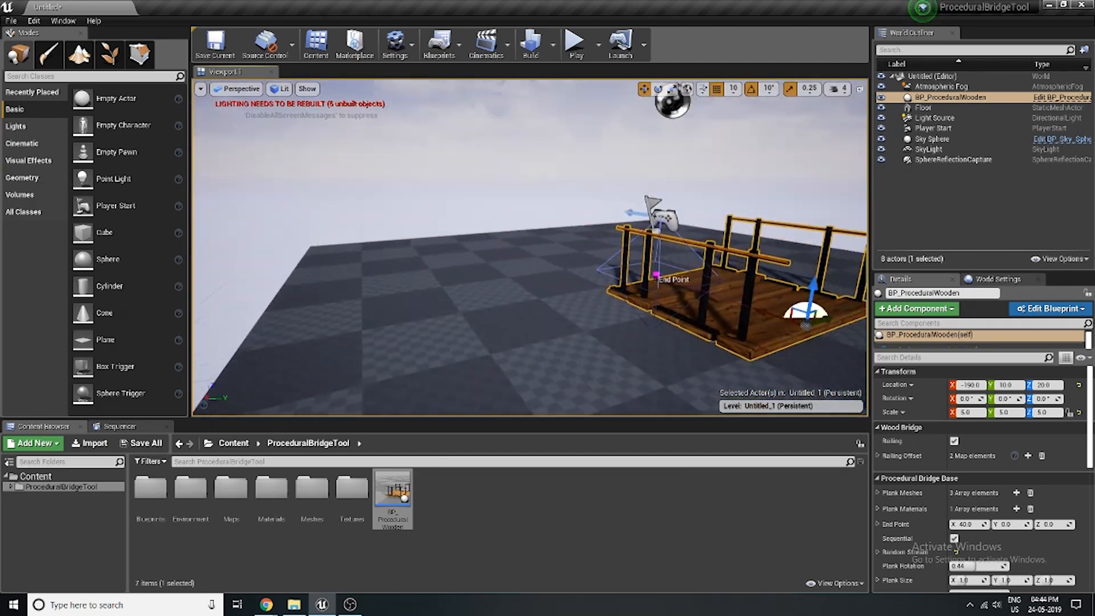
{"action": "key", "text": "w"}
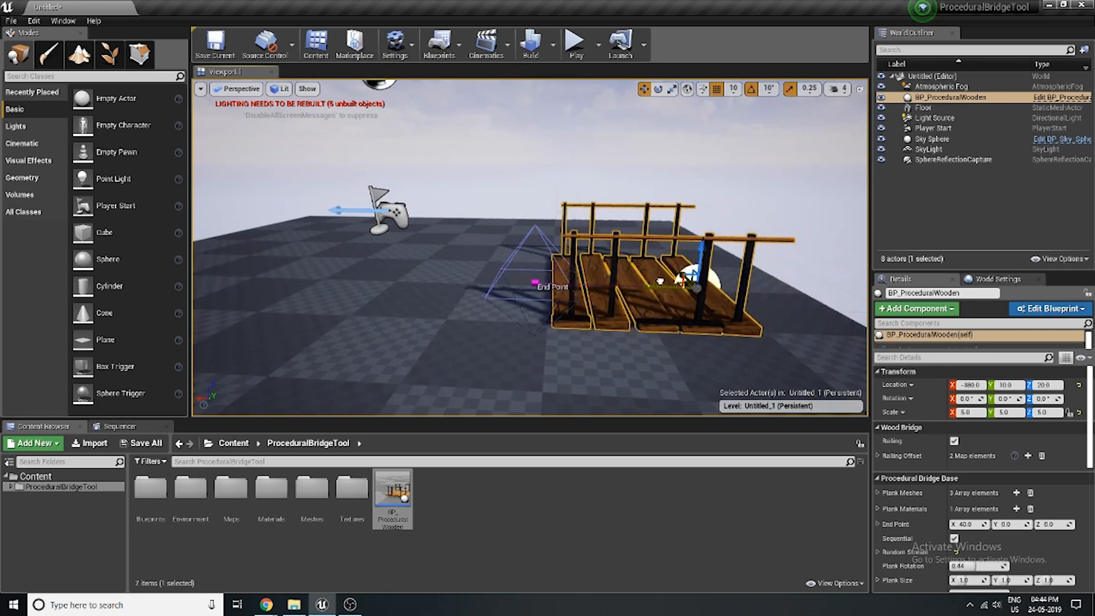
{"action": "key", "text": "w"}
{"action": "right_click_drag", "start_coordinate": [639, 226], "coordinate": [627, 260]}
{"action": "key", "text": "s"}
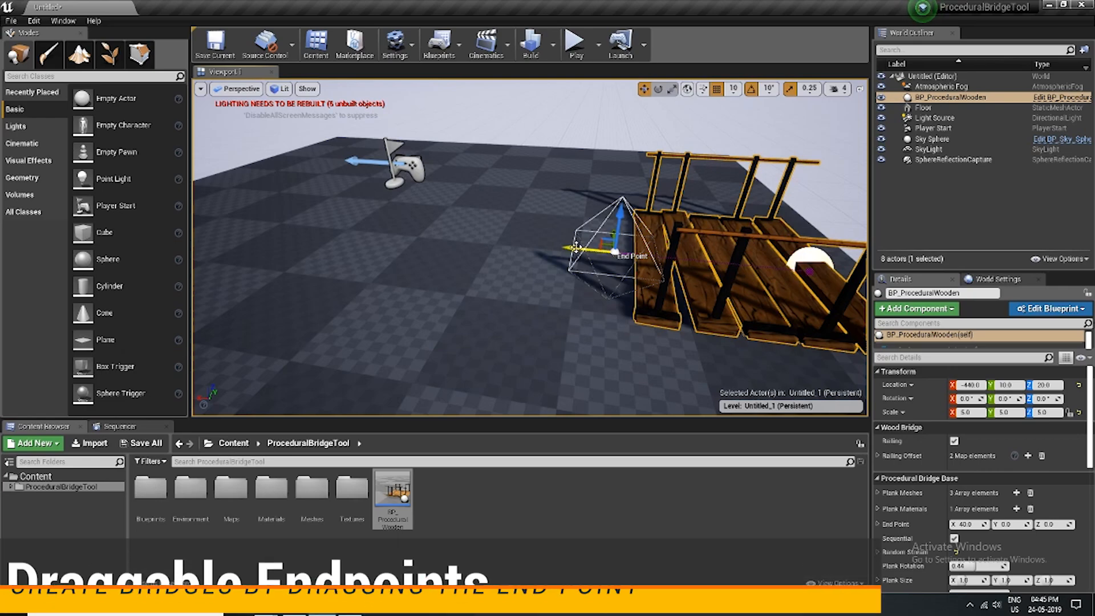
Lengthen the bridge by moving its End Point handle out to about X 140
{"action": "left_click_drag", "start_coordinate": [575, 249], "coordinate": [271, 234]}
{"action": "right_click_drag", "start_coordinate": [246, 220], "coordinate": [197, 208]}
{"action": "key", "text": "a"}
{"action": "key", "text": "d"}
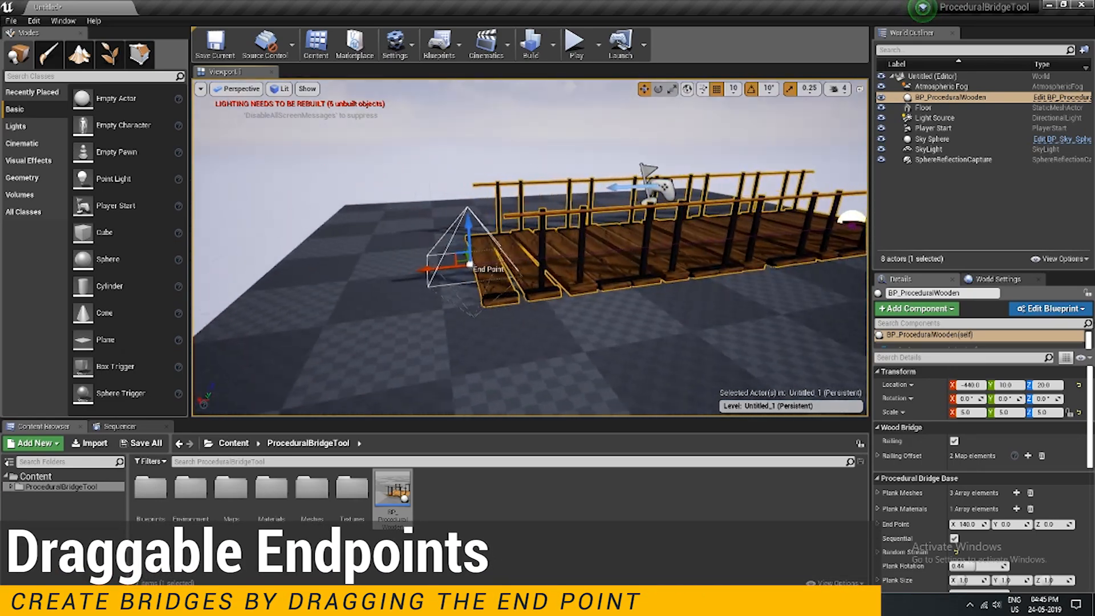
Extend the bridge past the edge of the floor by moving its End Point to about X 228
{"action": "mouse_move", "coordinate": [530, 245]}
{"action": "right_mouse_down"}
{"action": "mouse_move", "coordinate": [576, 243]}
{"action": "mouse_move", "coordinate": [532, 243]}
{"action": "right_mouse_up"}
{"action": "key", "text": "w"}
{"action": "key", "text": "s"}
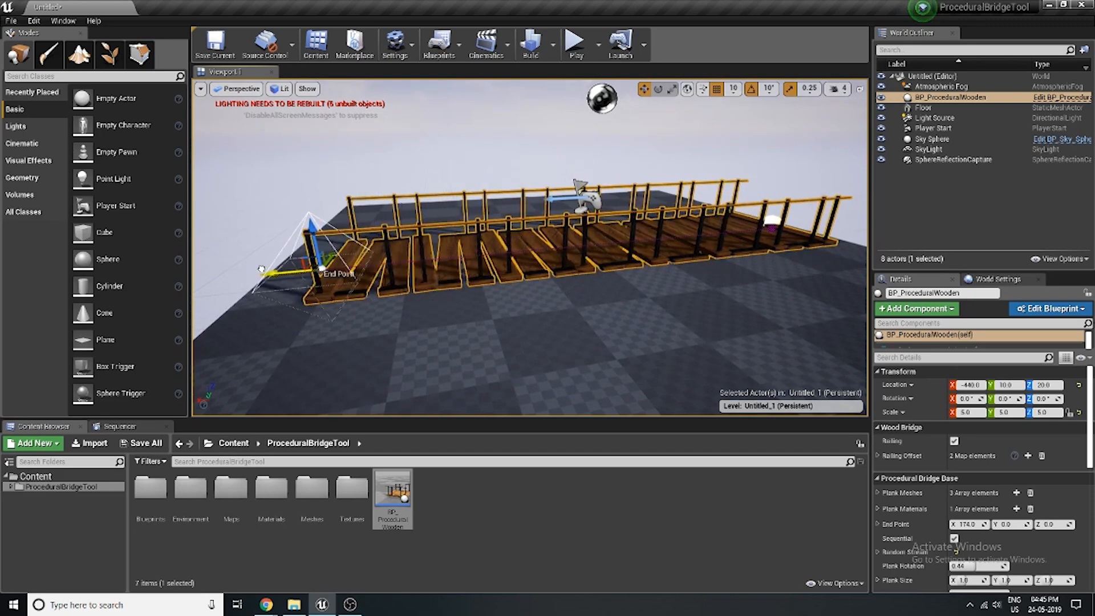
{"action": "key", "text": "w"}
{"action": "mouse_move", "coordinate": [322, 241]}
{"action": "right_mouse_down"}
{"action": "mouse_move", "coordinate": [271, 244]}
{"action": "mouse_move", "coordinate": [322, 240]}
{"action": "right_mouse_up"}
{"action": "key", "text": "s"}
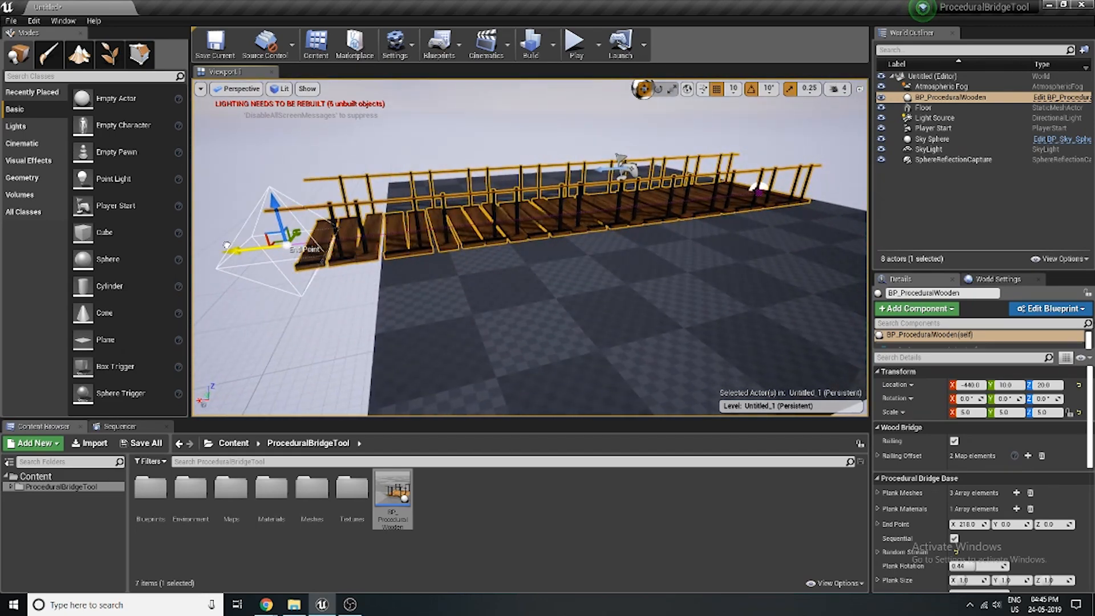
{"action": "mouse_move", "coordinate": [322, 241]}
{"action": "right_mouse_down"}
{"action": "mouse_move", "coordinate": [309, 252]}
{"action": "mouse_move", "coordinate": [312, 242]}
{"action": "right_mouse_up"}
{"action": "key", "text": "d"}
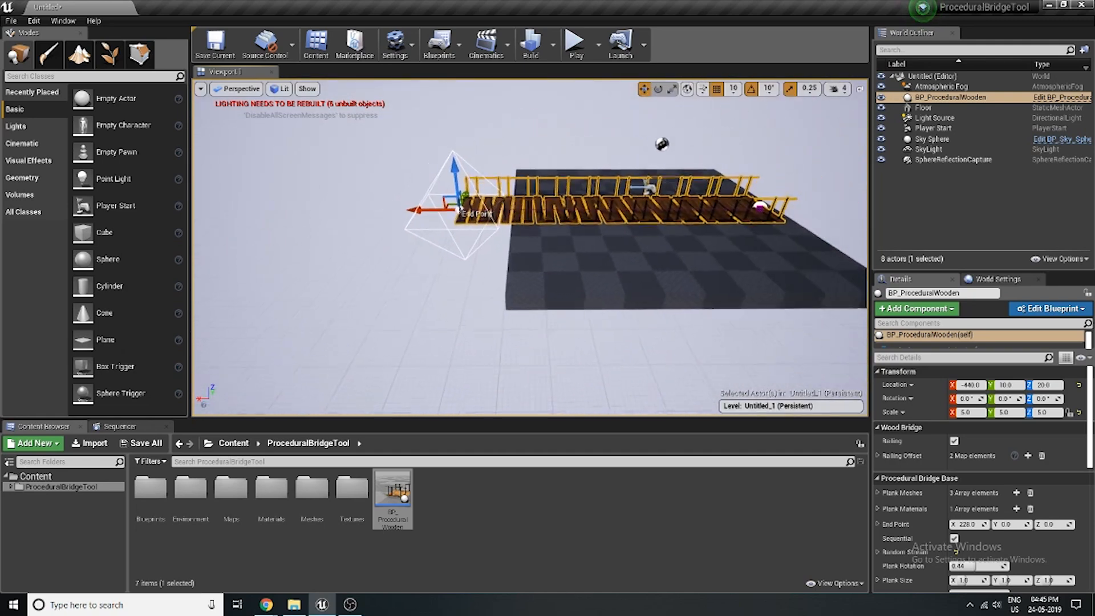
Stretch the bridge further beyond the floor by moving its End Point to X 380
{"action": "left_click_drag", "start_coordinate": [342, 245], "coordinate": [655, 240], "text": "alt"}
{"action": "right_click_drag", "start_coordinate": [530, 246], "coordinate": [490, 263]}
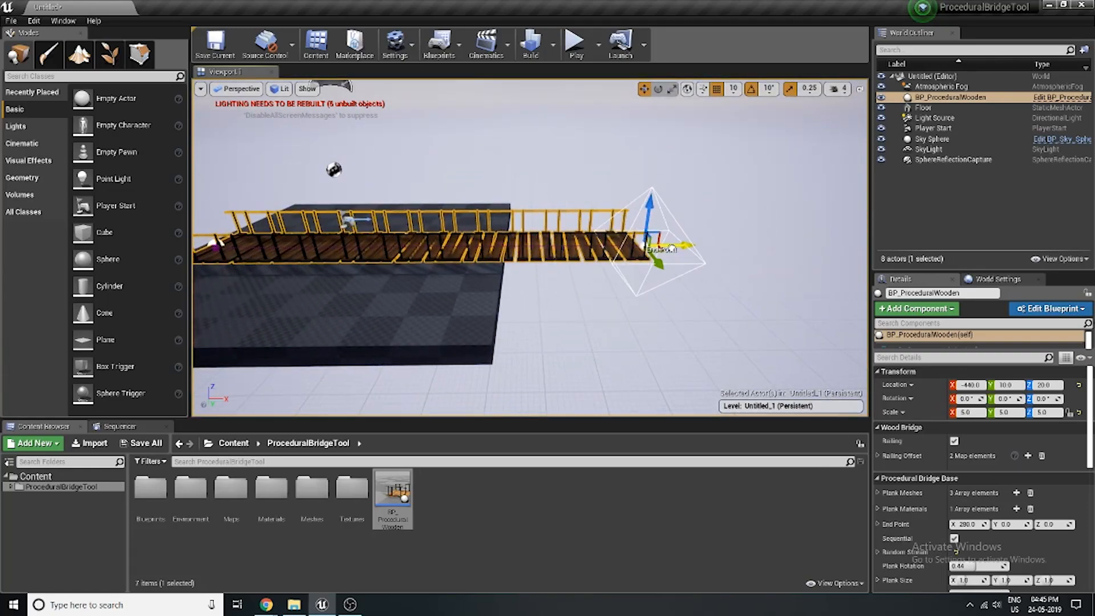
{"action": "right_click_drag", "start_coordinate": [530, 245], "coordinate": [707, 246]}
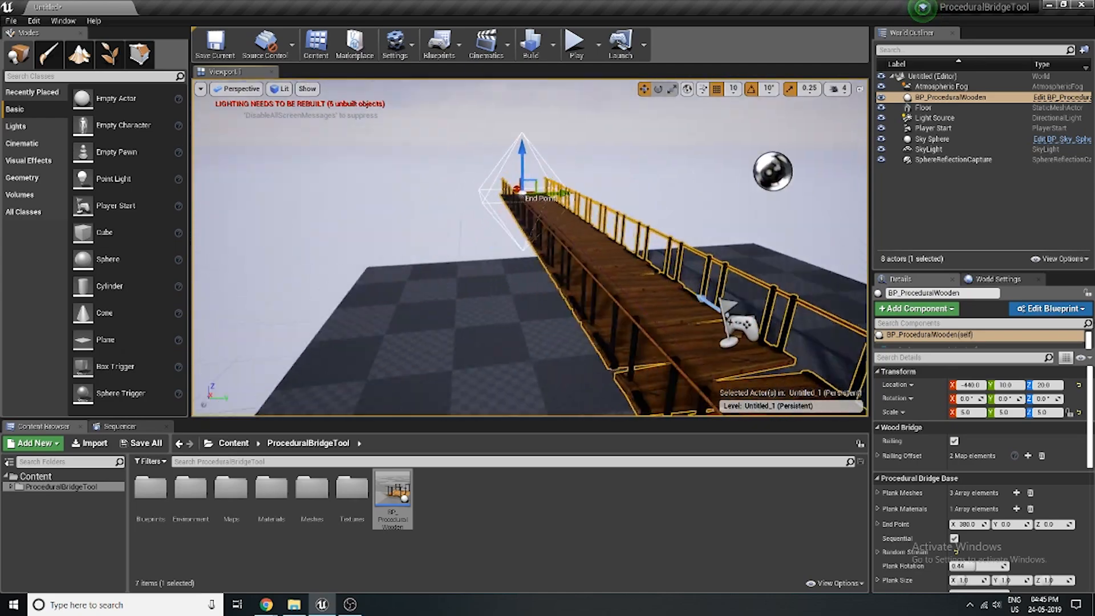
{"action": "right_click_drag", "start_coordinate": [530, 245], "coordinate": [687, 194]}
{"action": "right_click_drag", "start_coordinate": [786, 392], "coordinate": [817, 402]}
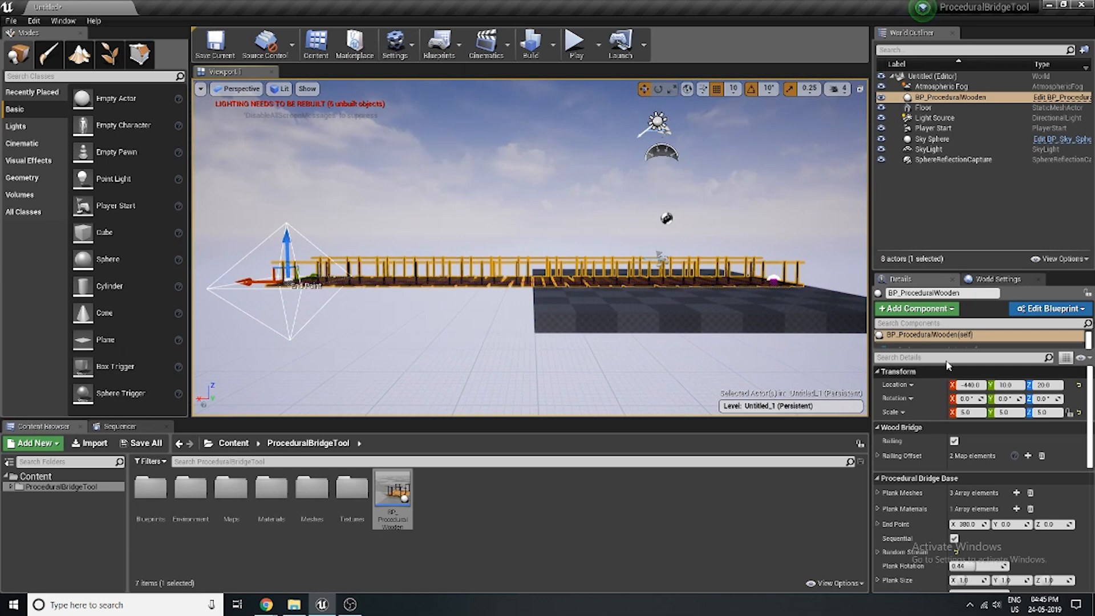
Dock World Settings alongside Details and enlarge the Details area to show more of the bridge's properties
{"action": "left_click_drag", "start_coordinate": [948, 278], "coordinate": [938, 245]}
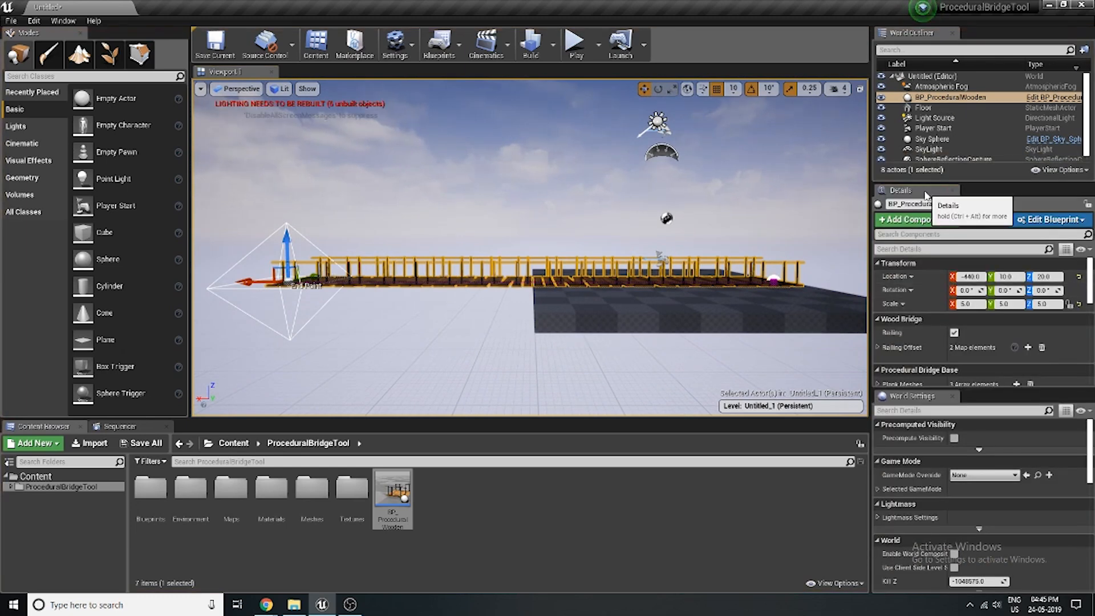
{"action": "left_click_drag", "start_coordinate": [911, 401], "coordinate": [975, 278]}
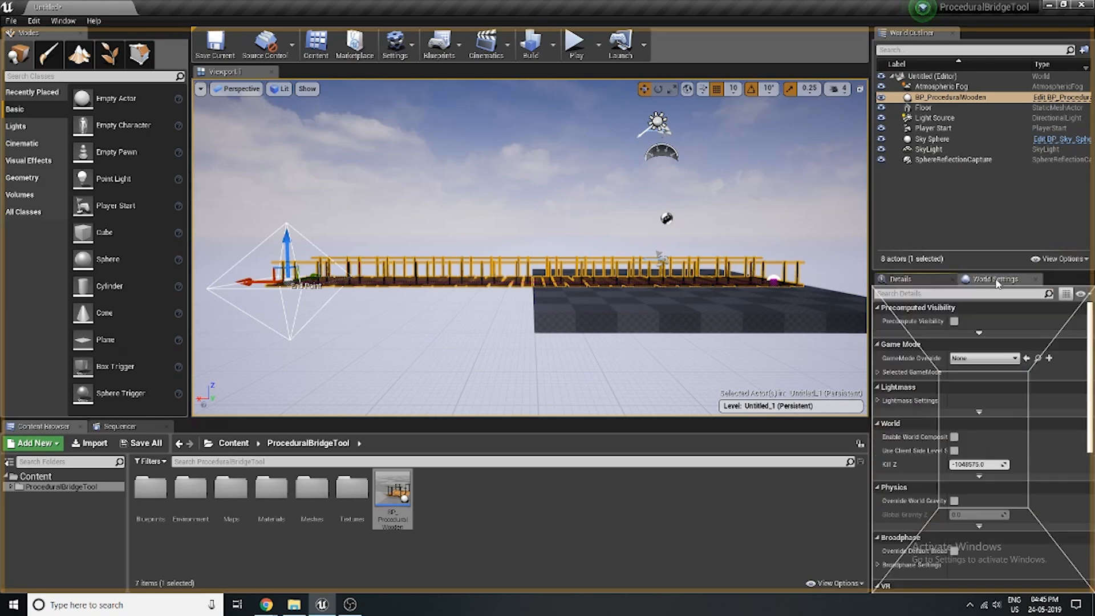
{"action": "left_click", "coordinate": [901, 279]}
{"action": "left_click_drag", "start_coordinate": [907, 270], "coordinate": [878, 82]}
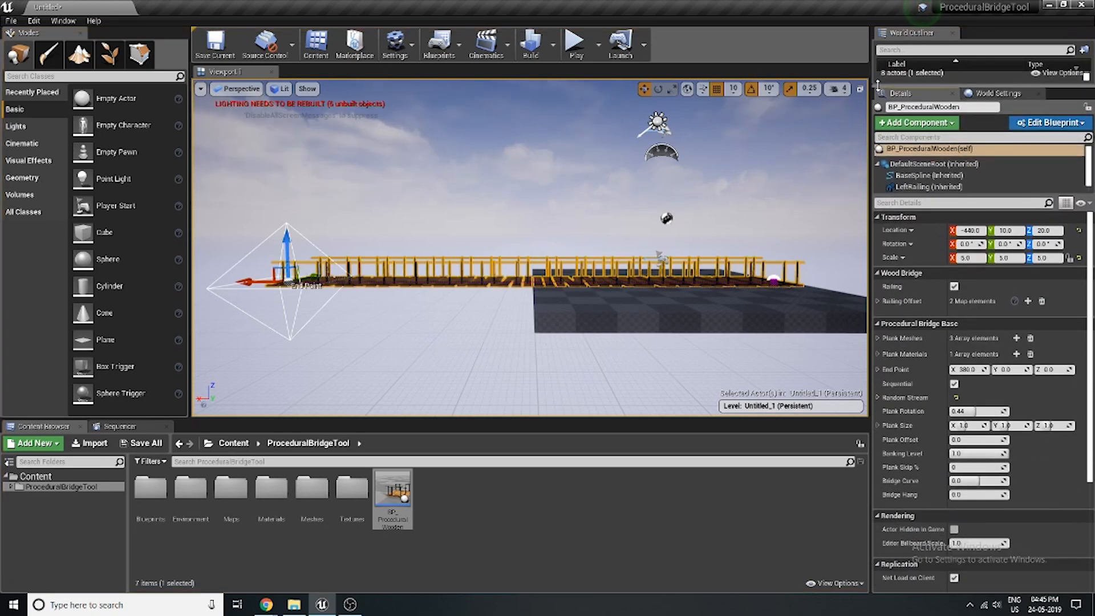
Review the bridge attributes grouped under the Wood Bridge and Procedural Bridge Base categories
{"action": "left_click", "coordinate": [877, 274]}
{"action": "left_click", "coordinate": [876, 287]}
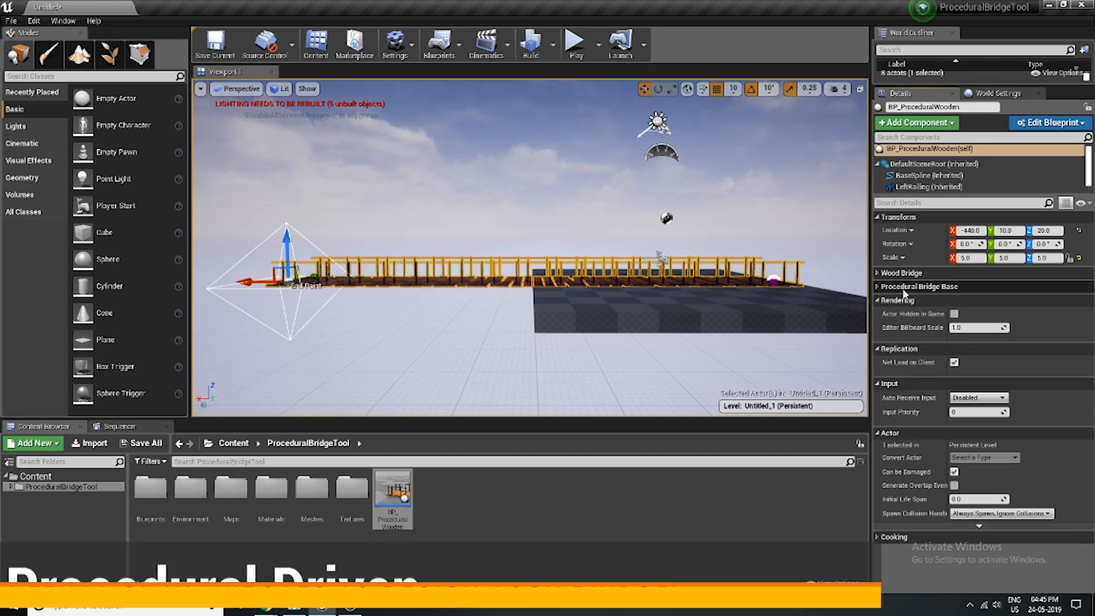
{"action": "right_click_drag", "start_coordinate": [810, 296], "coordinate": [878, 318]}
{"action": "key", "text": "w"}
{"action": "left_click", "coordinate": [877, 286]}
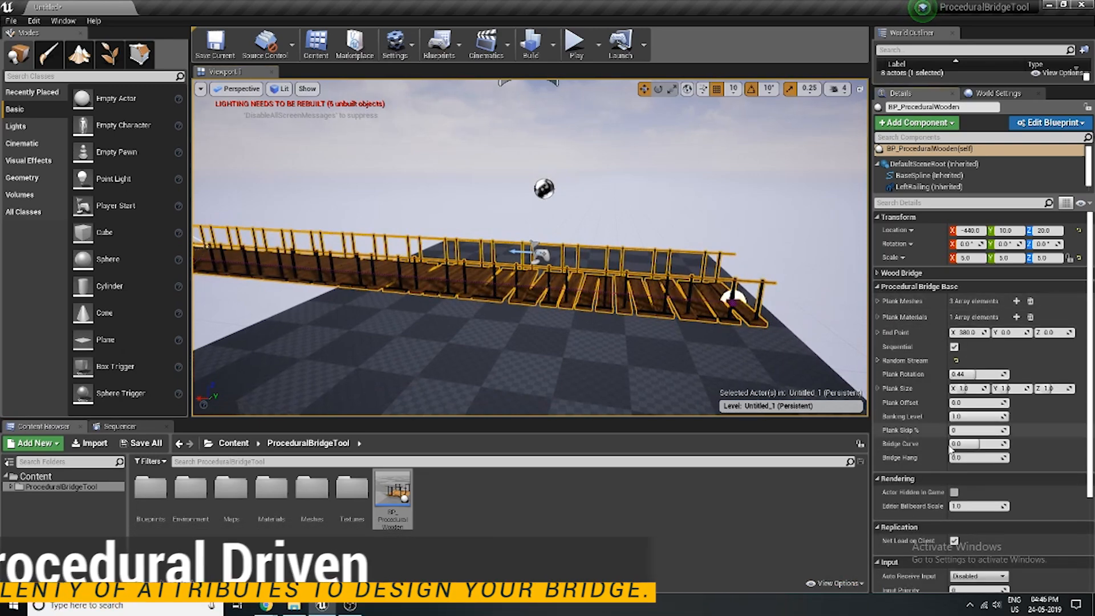
{"action": "right_click_drag", "start_coordinate": [465, 383], "coordinate": [165, 402]}
{"action": "key", "text": "d"}
{"action": "key", "text": "s"}
{"action": "key", "text": "w"}
{"action": "key", "text": "d"}
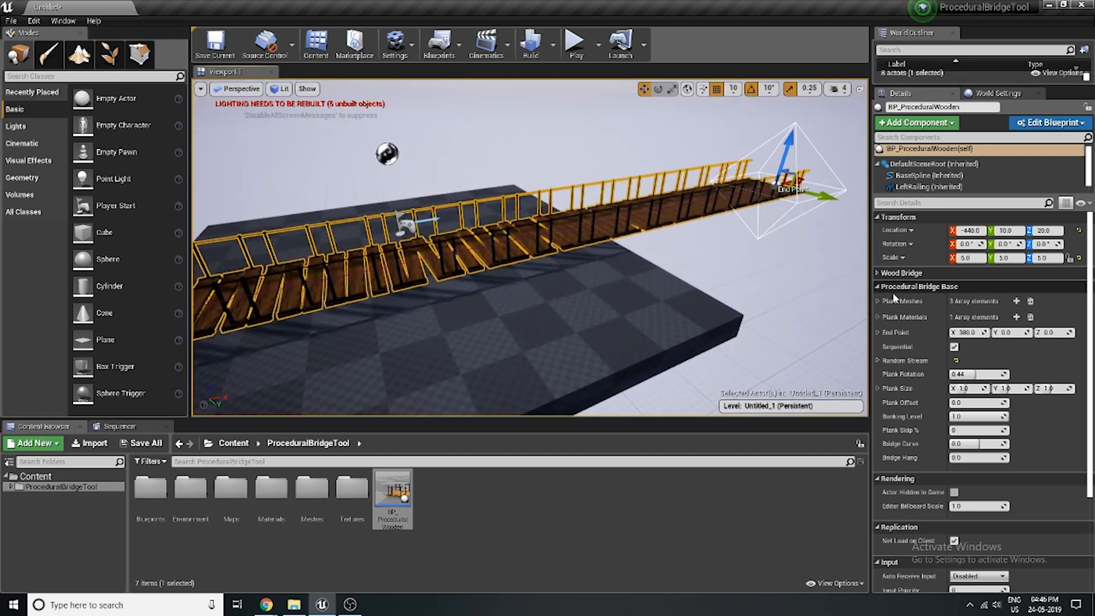
{"action": "left_click", "coordinate": [878, 273]}
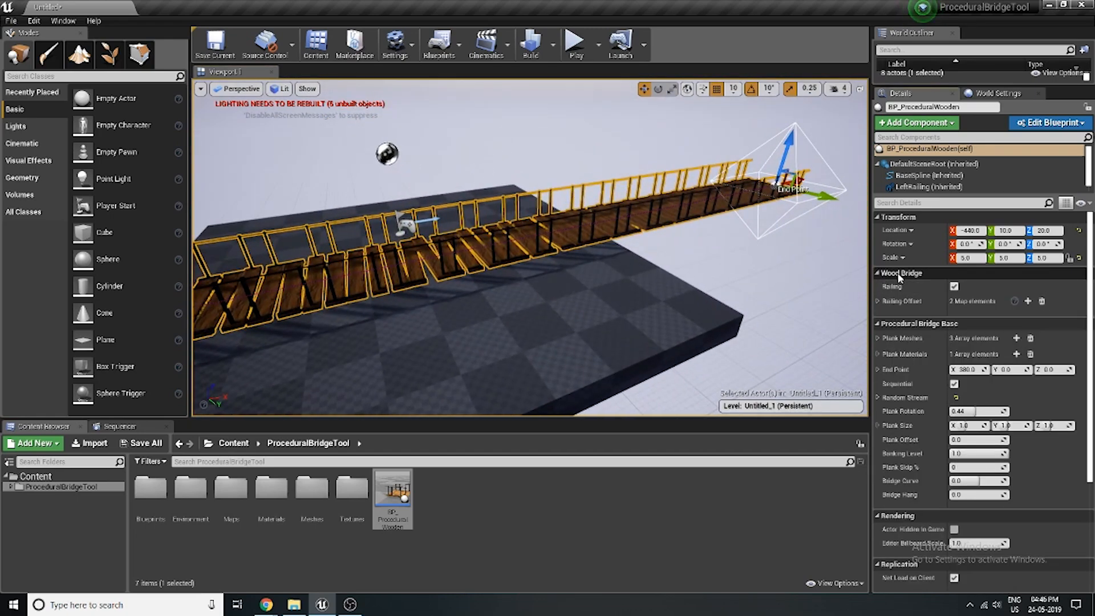
Examine the bridge's railings, posts and planks along its length from several angles
{"action": "key", "text": "a"}
{"action": "right_click_drag", "start_coordinate": [456, 246], "coordinate": [514, 225]}
{"action": "key", "text": "d"}
{"action": "key", "text": "s"}
{"action": "key", "text": "d"}
{"action": "key", "text": "w"}
{"action": "key", "text": "a"}
{"action": "key", "text": "w"}
{"action": "key", "text": "d"}
{"action": "key", "text": "s"}
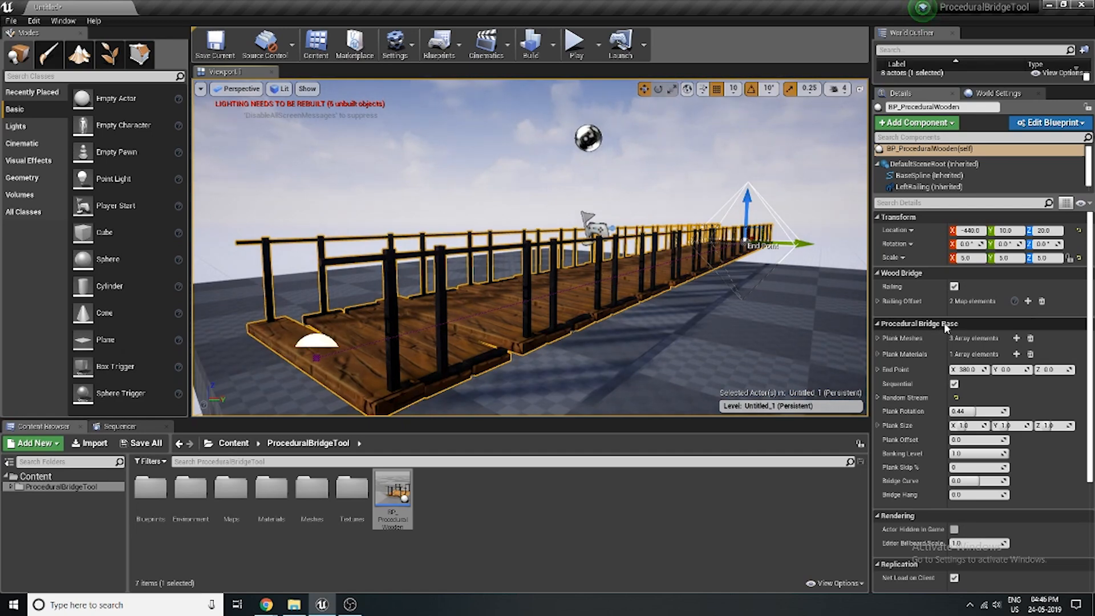
{"action": "key", "text": "d"}
{"action": "right_click_drag", "start_coordinate": [591, 330], "coordinate": [564, 339]}
{"action": "key", "text": "a"}
{"action": "key", "text": "s"}
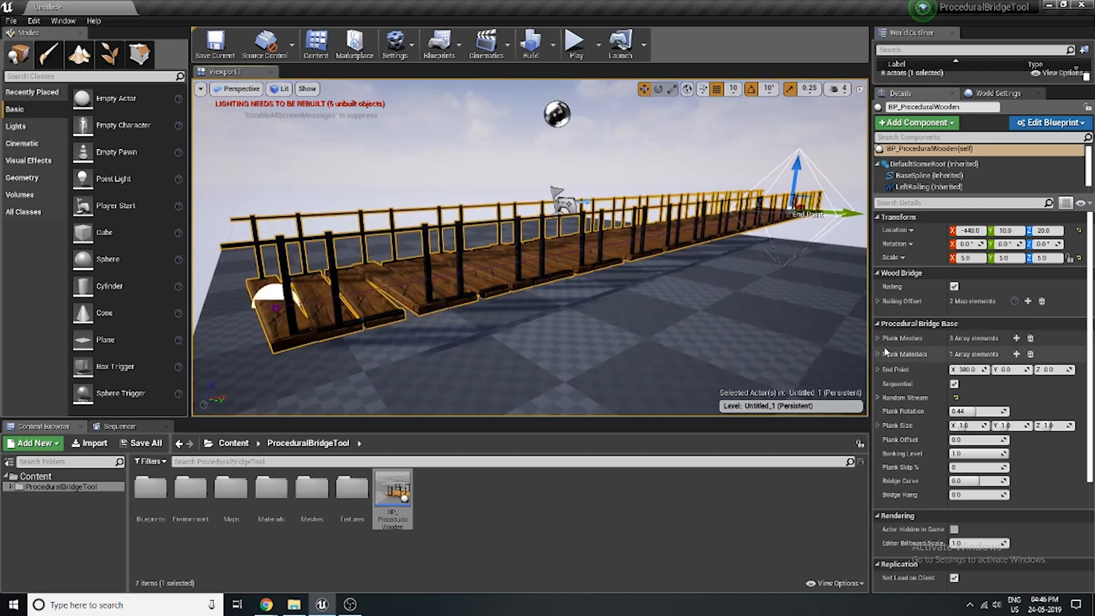
Remove SM_Plank01_Base001 and SM_Plank02 from the Plank Meshes array, keeping only SM_Plank03
{"action": "left_click", "coordinate": [878, 338]}
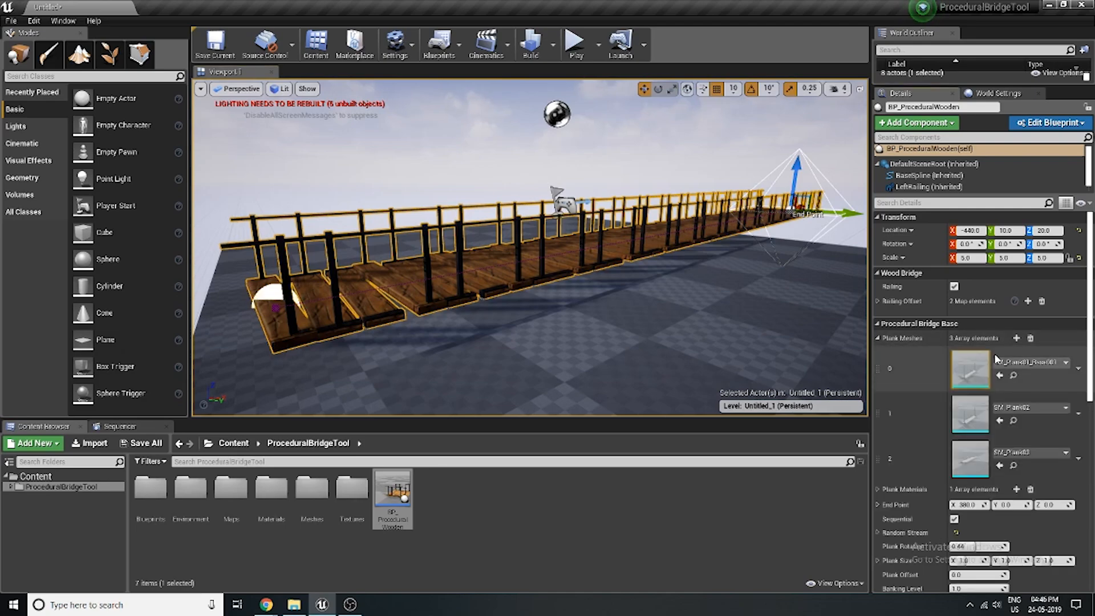
{"action": "left_click_drag", "start_coordinate": [530, 248], "coordinate": [496, 231], "text": "alt"}
{"action": "right_click_drag", "start_coordinate": [530, 248], "coordinate": [510, 264]}
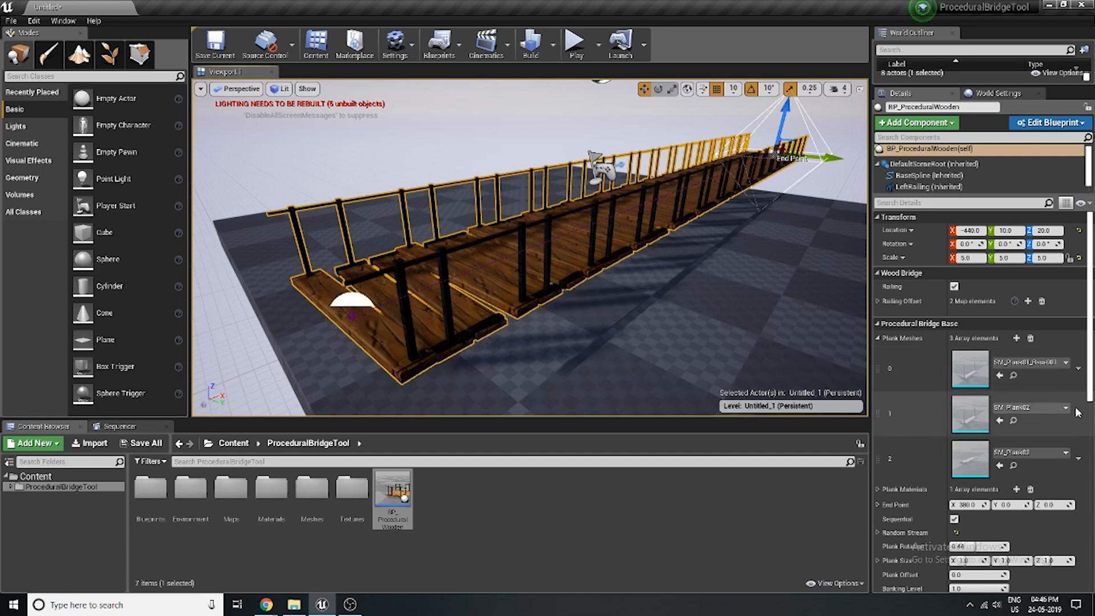
{"action": "left_click", "coordinate": [1079, 370]}
{"action": "left_click", "coordinate": [1078, 378]}
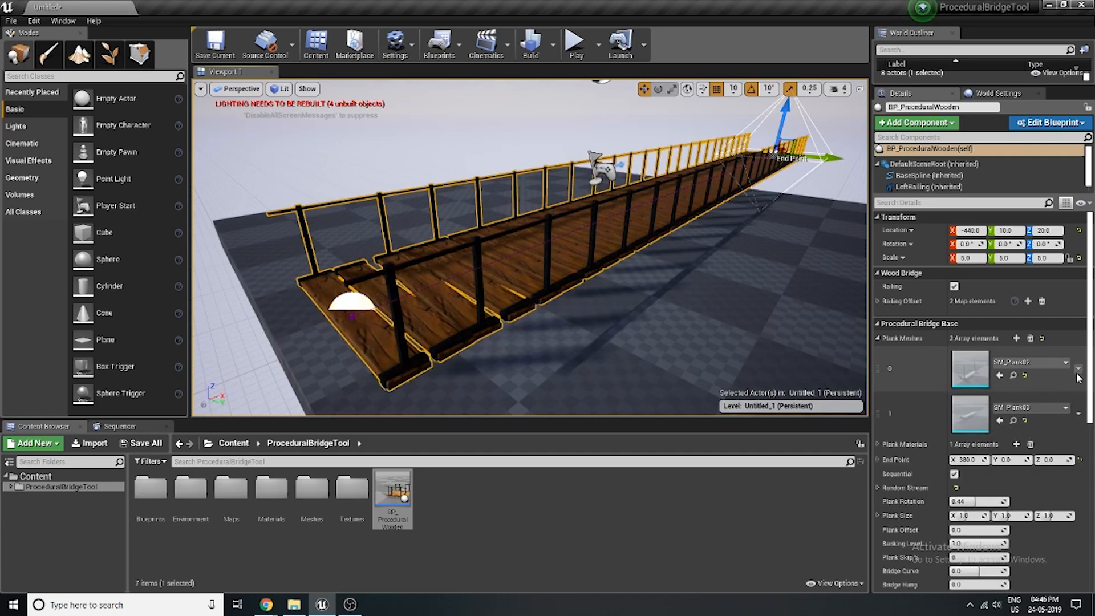
{"action": "left_click", "coordinate": [1071, 392]}
Switch the bridge's railing off to inspect the planks without it, and switch it back on
{"action": "right_click_drag", "start_coordinate": [530, 245], "coordinate": [632, 245]}
{"action": "right_click_drag", "start_coordinate": [530, 246], "coordinate": [561, 237]}
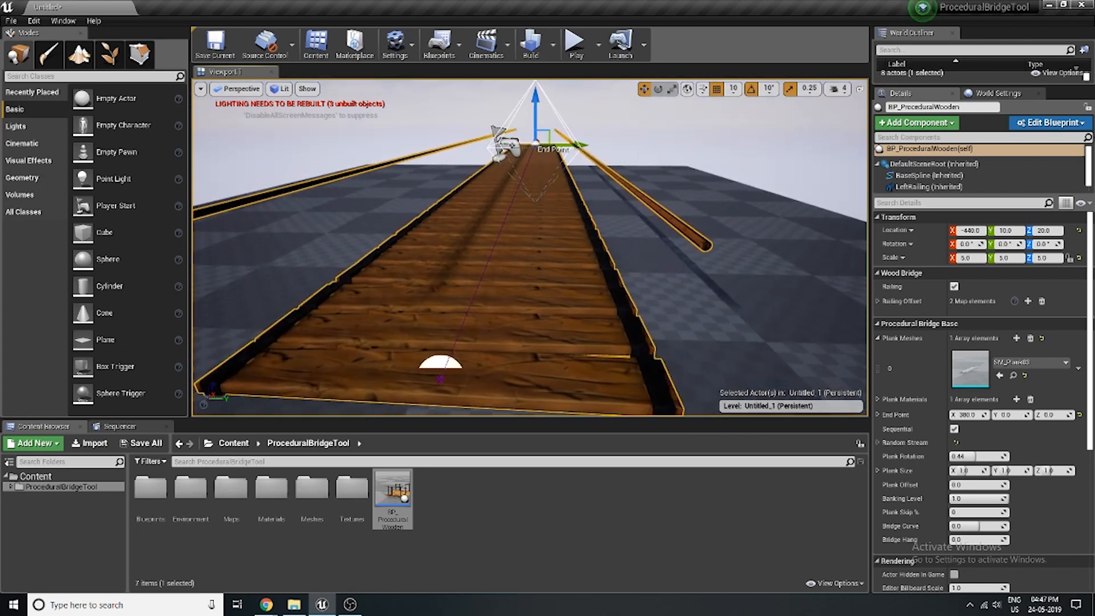
{"action": "right_click_drag", "start_coordinate": [562, 237], "coordinate": [507, 242]}
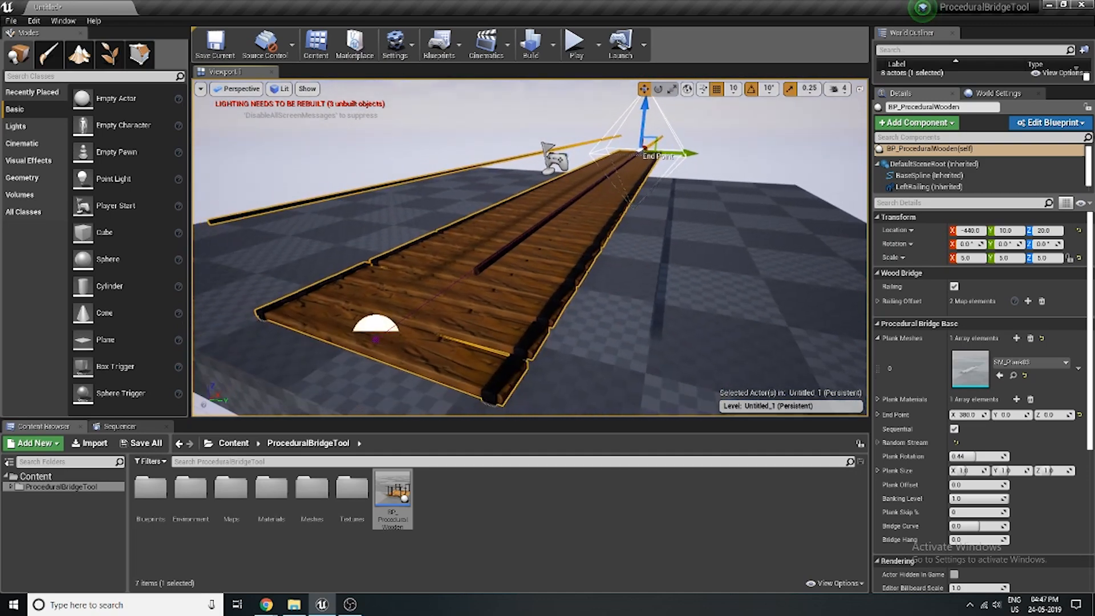
{"action": "right_click_drag", "start_coordinate": [570, 251], "coordinate": [570, 250]}
{"action": "key", "text": "d"}
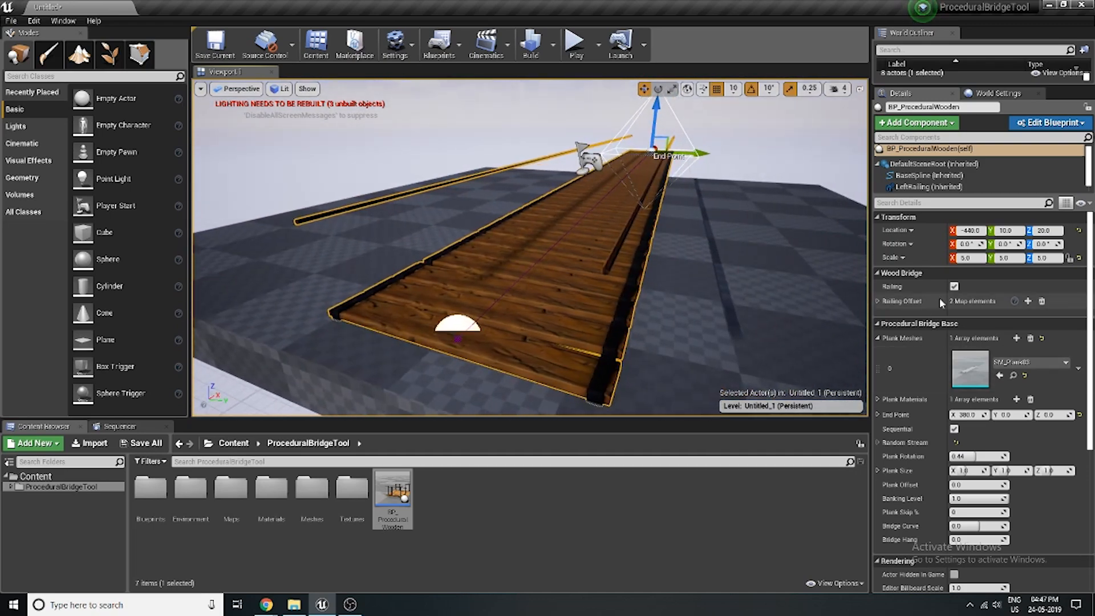
{"action": "left_click", "coordinate": [954, 287]}
{"action": "right_click_drag", "start_coordinate": [570, 245], "coordinate": [439, 242]}
{"action": "key", "text": "w"}
{"action": "key", "text": "d"}
{"action": "key", "text": "w"}
{"action": "key", "text": "s"}
{"action": "key", "text": "d"}
{"action": "key", "text": "w"}
{"action": "key", "text": "d"}
{"action": "key", "text": "w"}
{"action": "key", "text": "s"}
{"action": "key", "text": "a"}
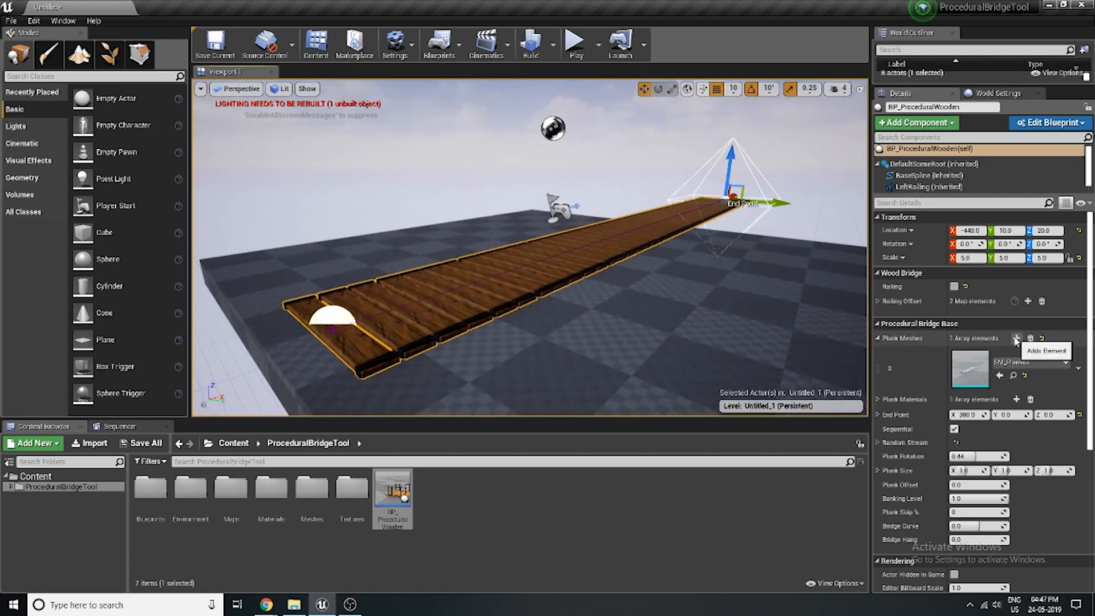
{"action": "left_click", "coordinate": [954, 286]}
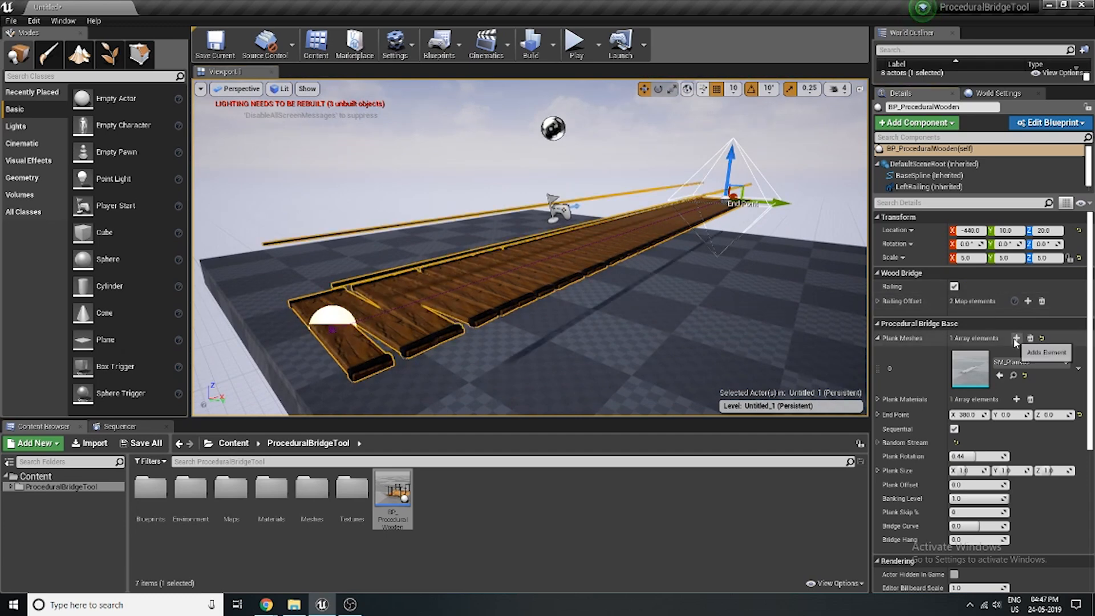
Add a second element to the Plank Meshes array and assign the SM_Plank02 mesh to it
{"action": "left_click", "coordinate": [1016, 339]}
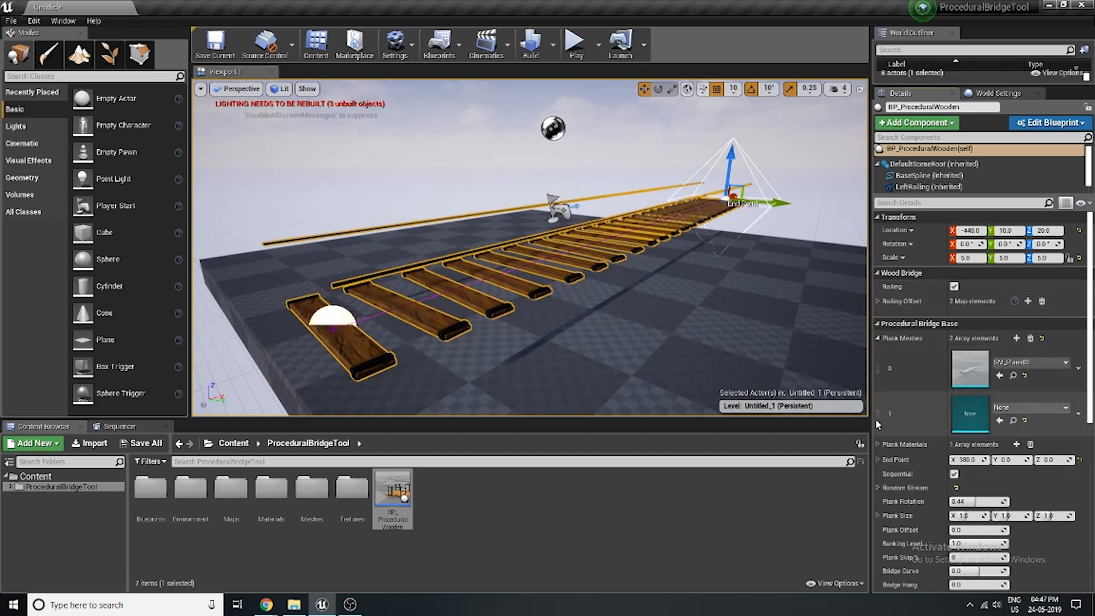
{"action": "right_click_drag", "start_coordinate": [644, 263], "coordinate": [533, 326]}
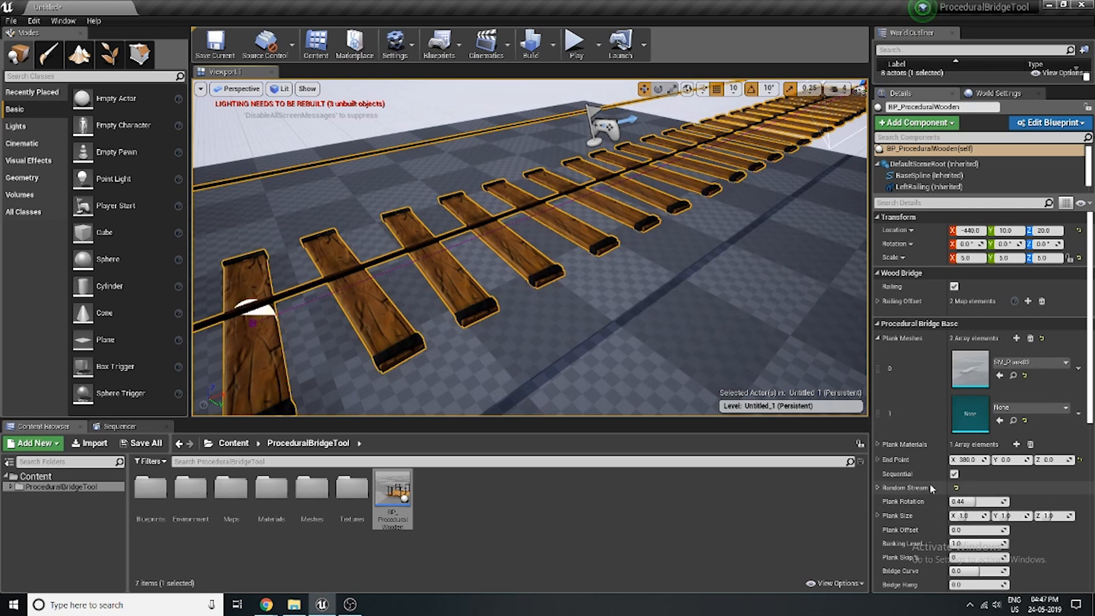
{"action": "left_click", "coordinate": [1030, 409]}
{"action": "left_click", "coordinate": [1032, 410]}
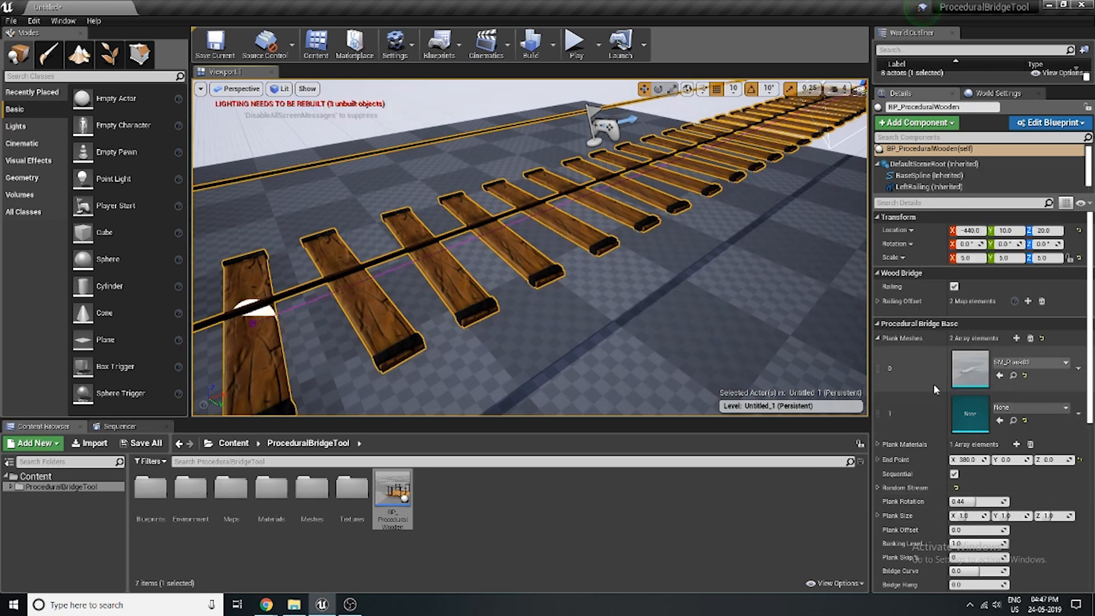
{"action": "left_click", "coordinate": [1030, 409]}
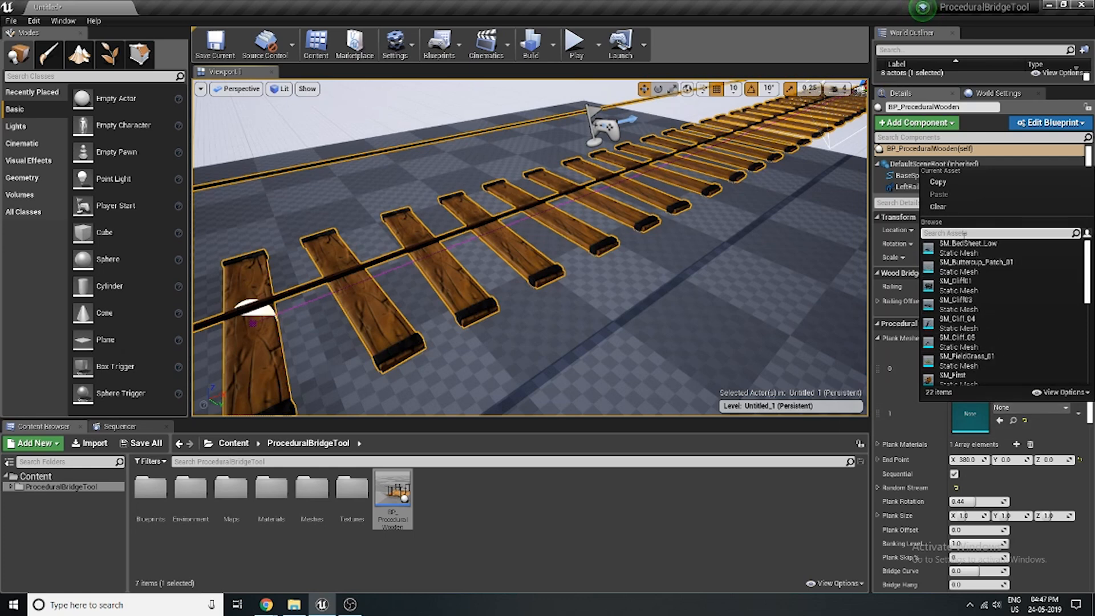
{"action": "type", "text": "SM_Plank"}
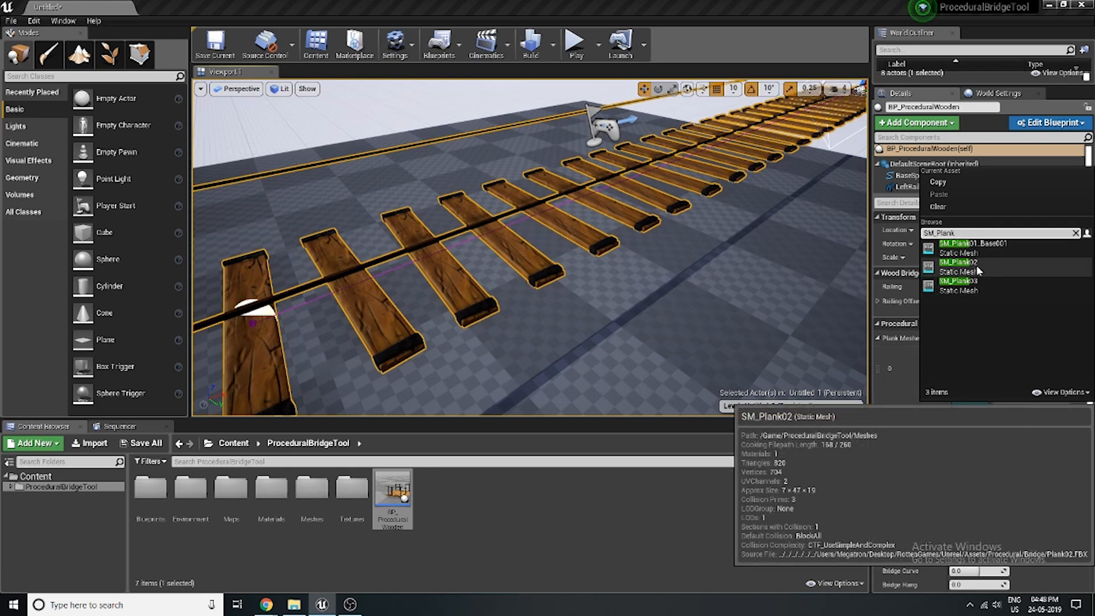
{"action": "left_click", "coordinate": [958, 262]}
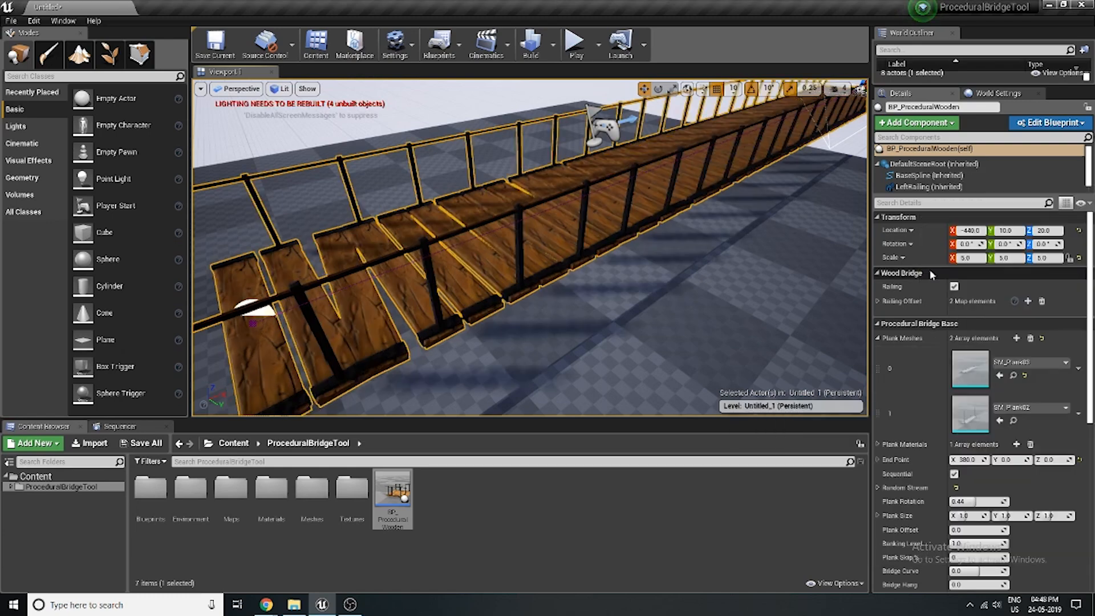
Add a third element to the Plank Meshes array and assign the SM_Plank01_Base001 mesh to it
{"action": "right_click_drag", "start_coordinate": [530, 248], "coordinate": [769, 248]}
{"action": "right_click_drag", "start_coordinate": [531, 245], "coordinate": [297, 253]}
{"action": "key", "text": "d"}
{"action": "key", "text": "d"}
{"action": "key", "text": "a"}
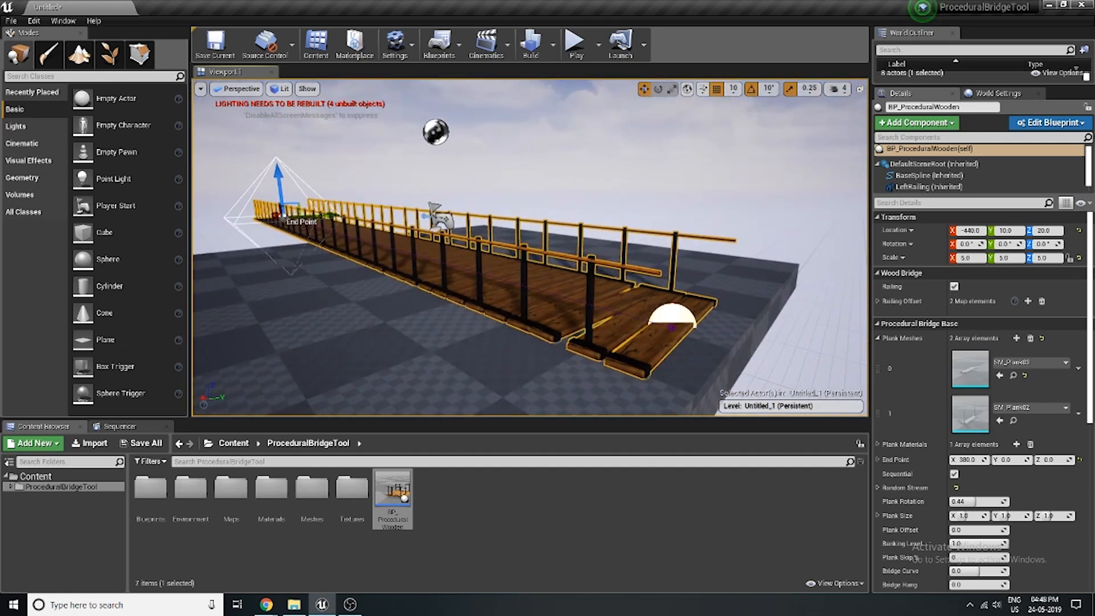
{"action": "left_click", "coordinate": [1016, 338]}
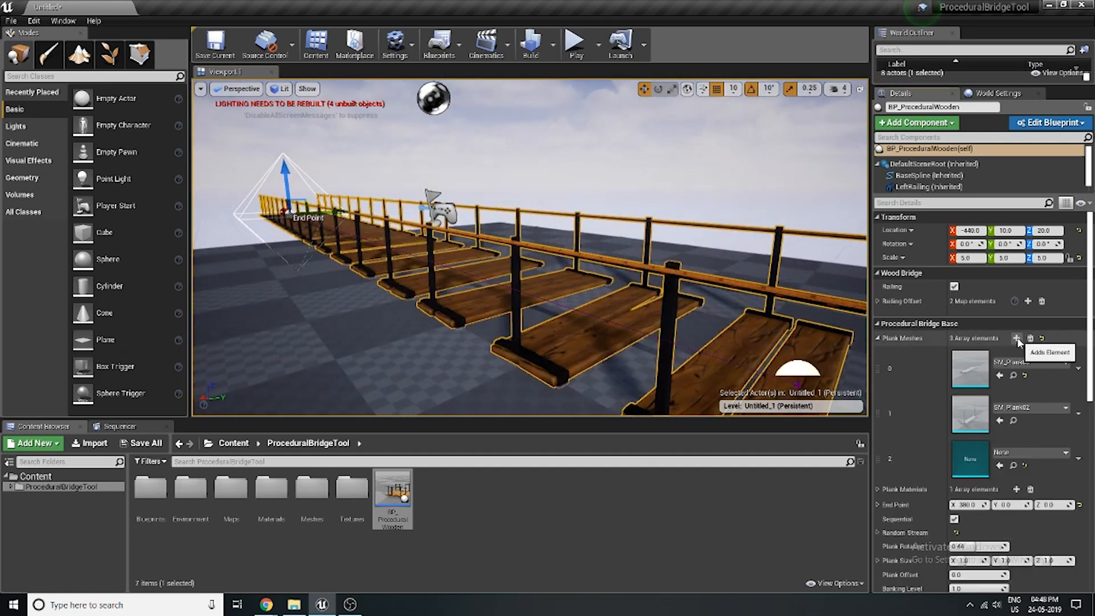
{"action": "left_click", "coordinate": [1031, 452]}
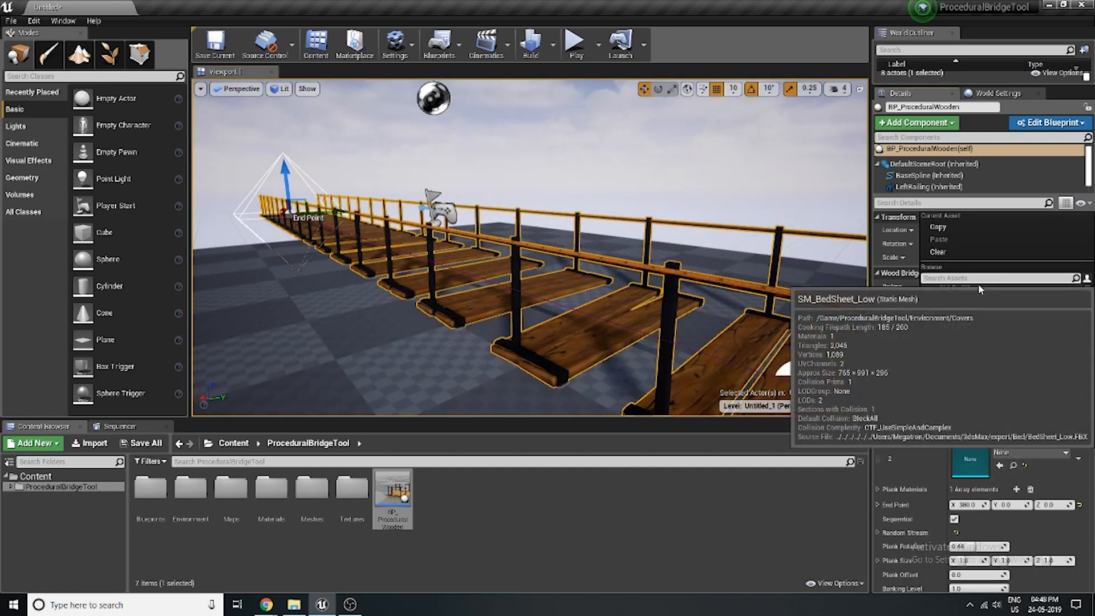
{"action": "type", "text": "SM_Plan"}
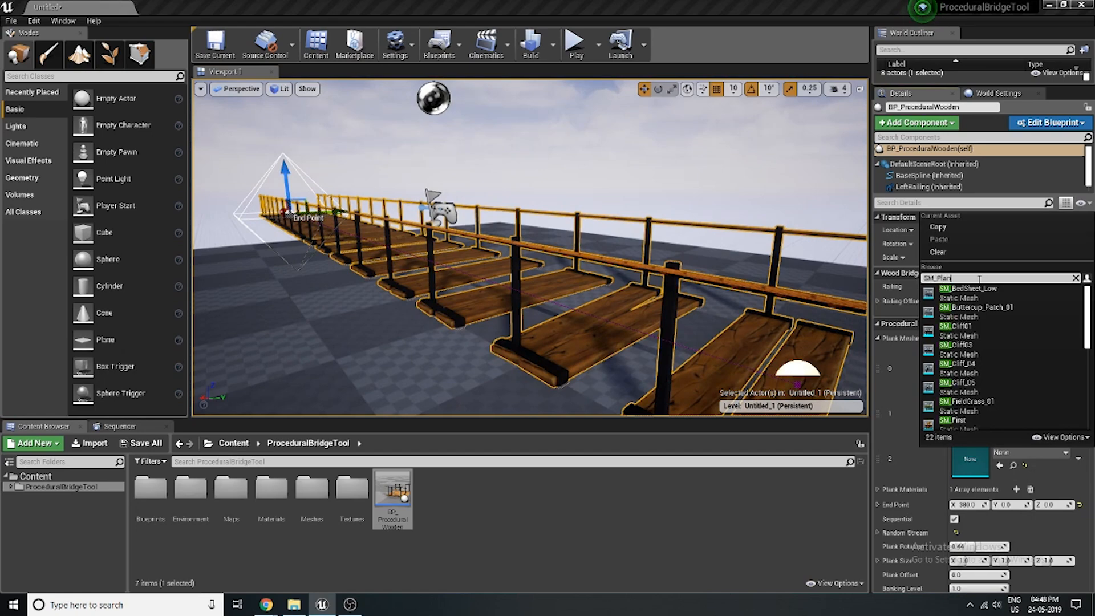
{"action": "type", "text": "k"}
{"action": "left_click", "coordinate": [969, 311]}
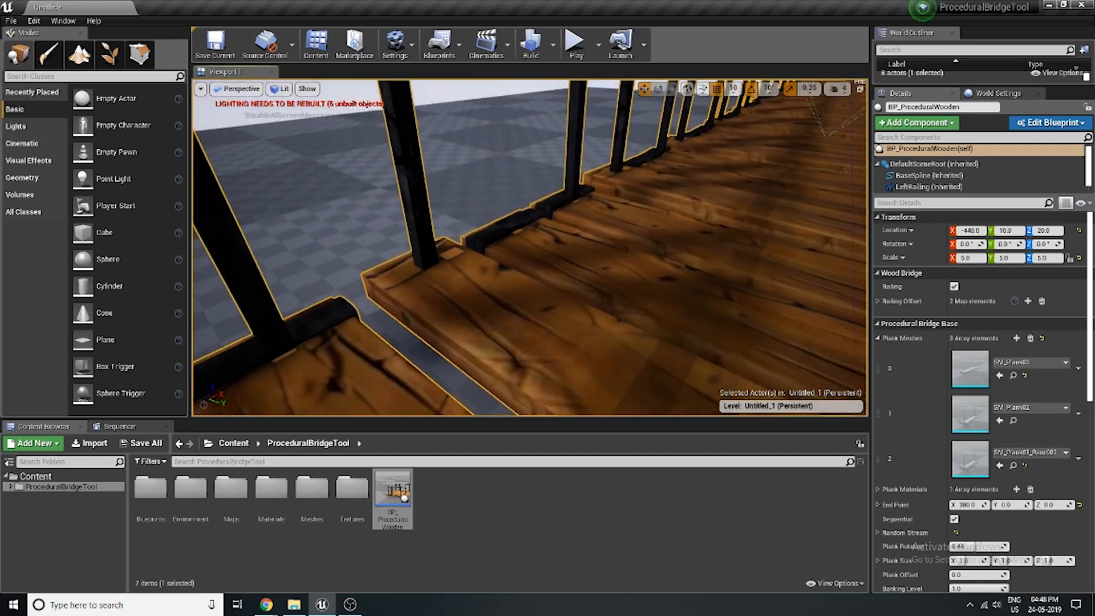
{"action": "right_click_drag", "start_coordinate": [530, 248], "coordinate": [419, 257]}
Collapse the Plank Meshes array, expand Plank Materials, and examine the bridge's planks with their single material
{"action": "left_click", "coordinate": [878, 338]}
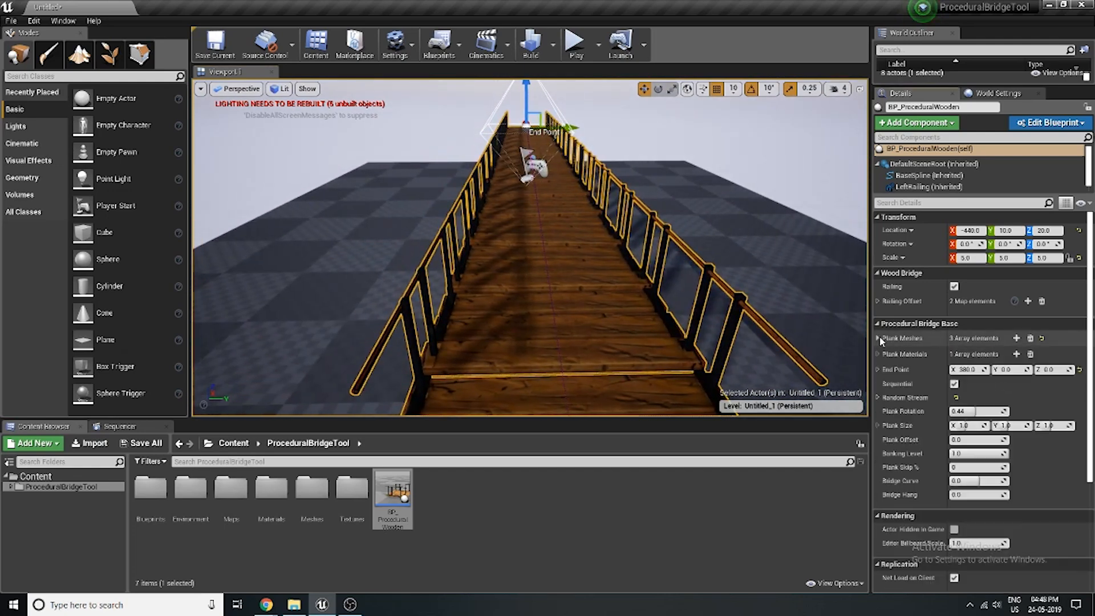
{"action": "left_click", "coordinate": [878, 354]}
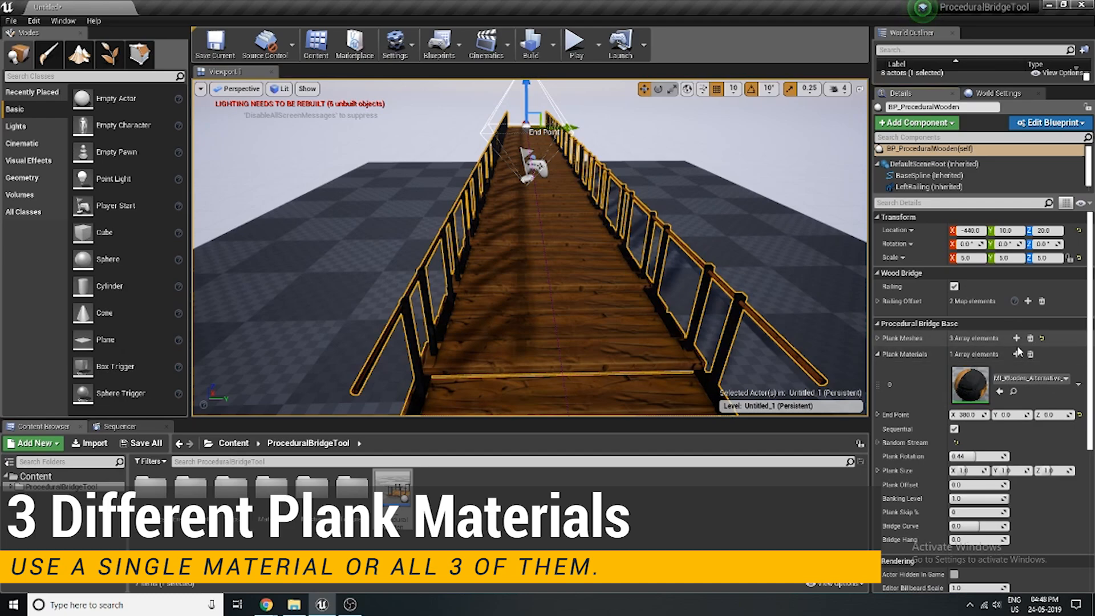
{"action": "right_click_drag", "start_coordinate": [645, 251], "coordinate": [615, 254]}
{"action": "key", "text": "w"}
{"action": "key", "text": "d"}
{"action": "key", "text": "a"}
{"action": "key", "text": "s"}
{"action": "key", "text": "d"}
{"action": "key", "text": "w"}
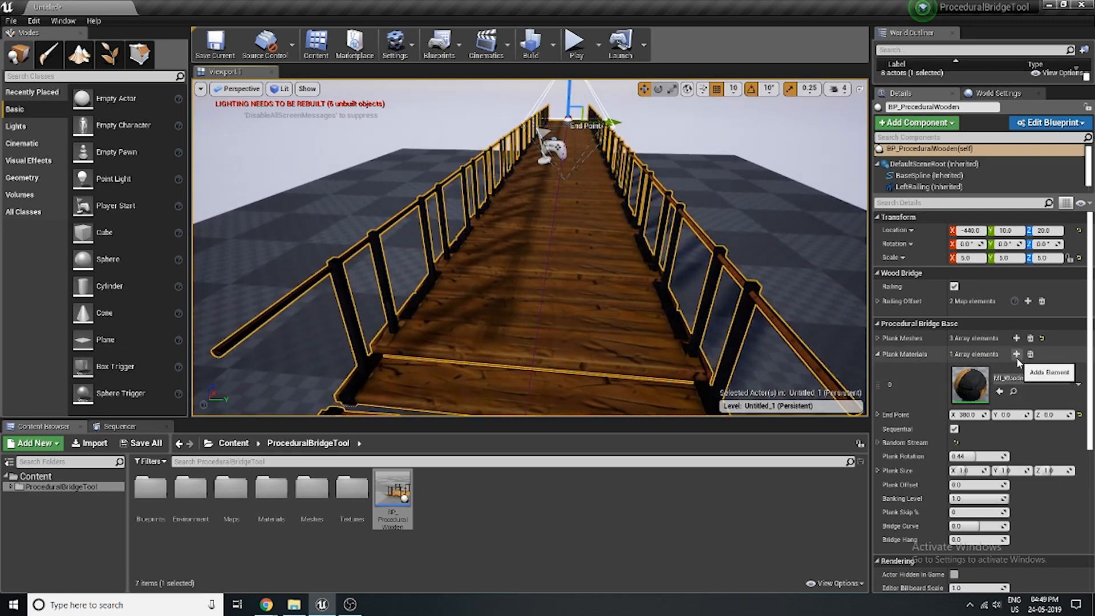
{"action": "key", "text": "d"}
{"action": "right_click_drag", "start_coordinate": [673, 268], "coordinate": [596, 257]}
{"action": "key", "text": "w"}
{"action": "key", "text": "a"}
{"action": "key", "text": "d"}
{"action": "key", "text": "a"}
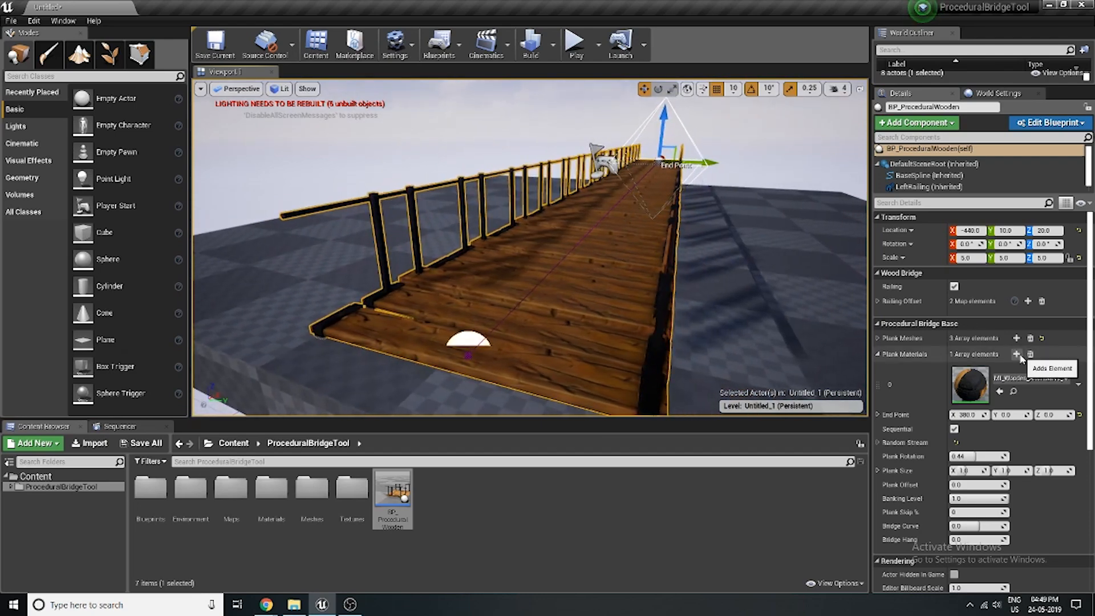
Add a second element to the Plank Materials array and assign MI_Wooden_Alternative_Inst to it
{"action": "left_click", "coordinate": [1016, 354]}
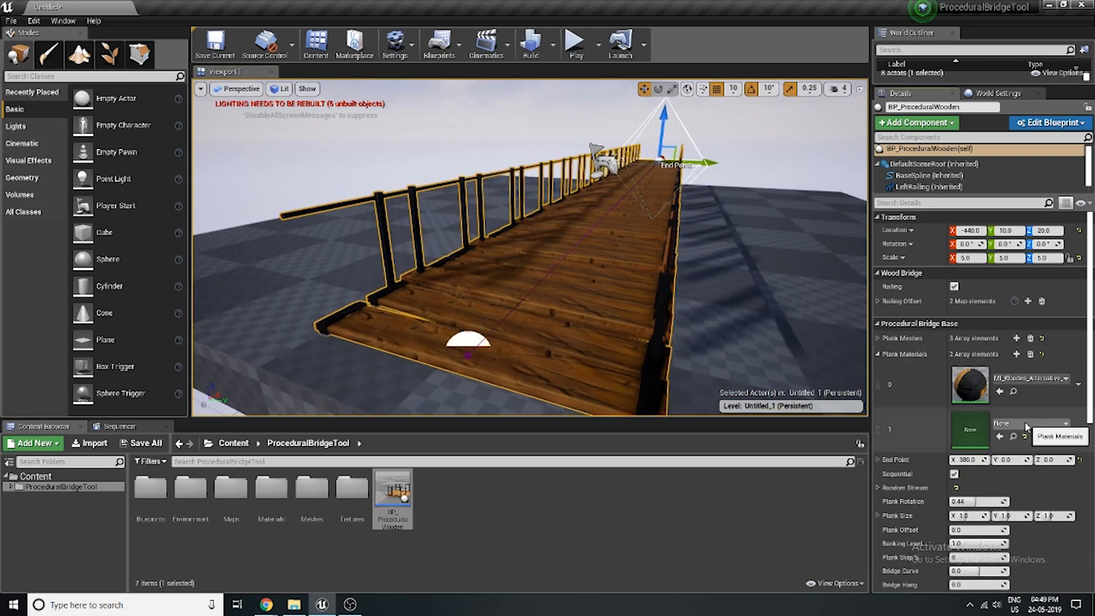
{"action": "left_click", "coordinate": [1025, 427]}
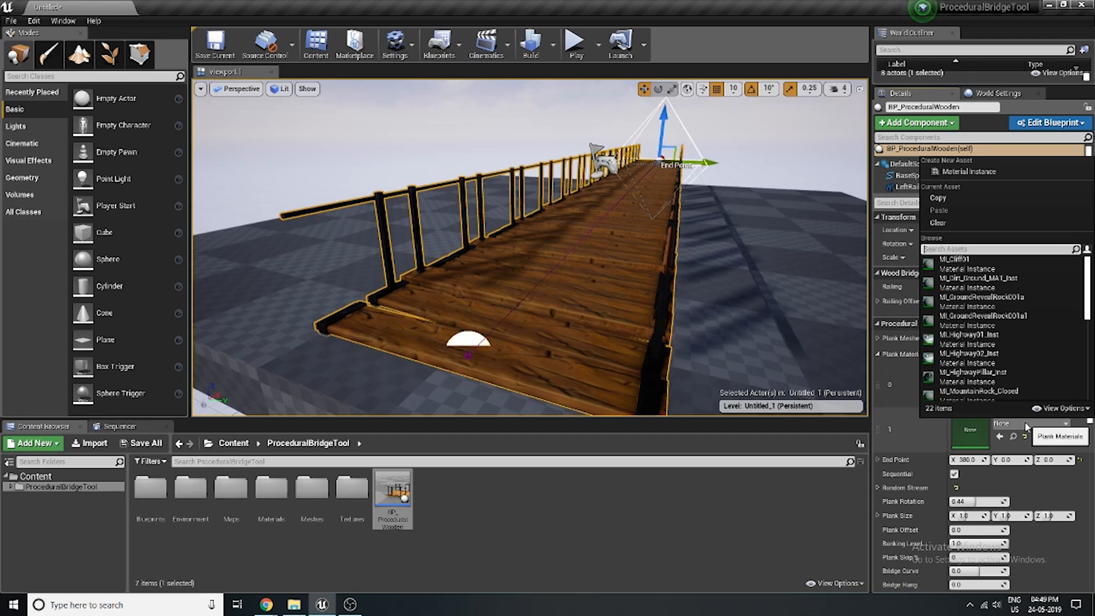
{"action": "type", "text": "M"}
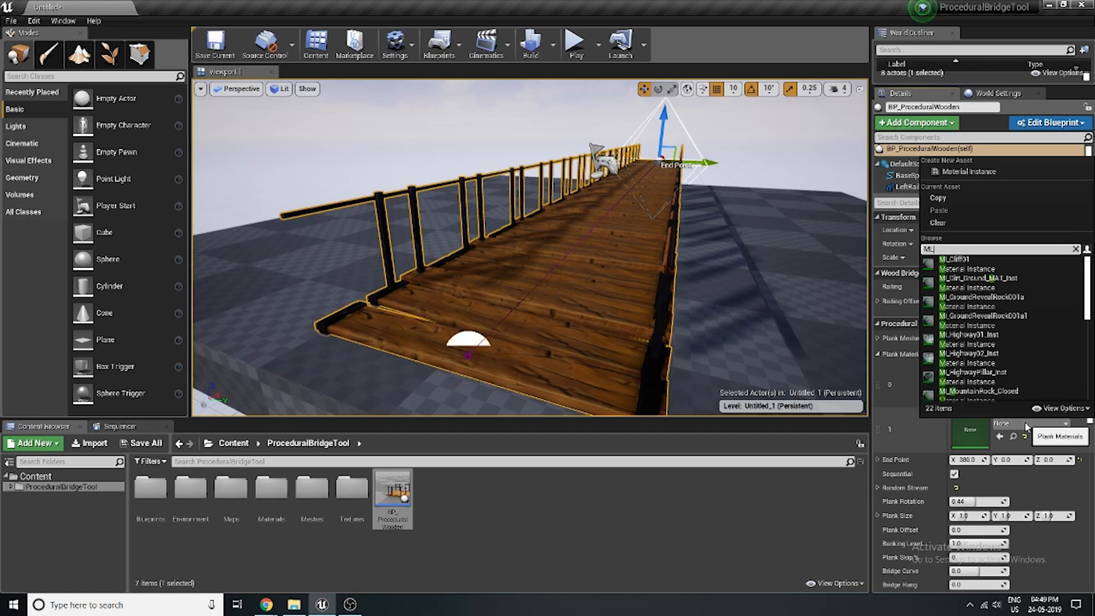
{"action": "type", "text": "_"}
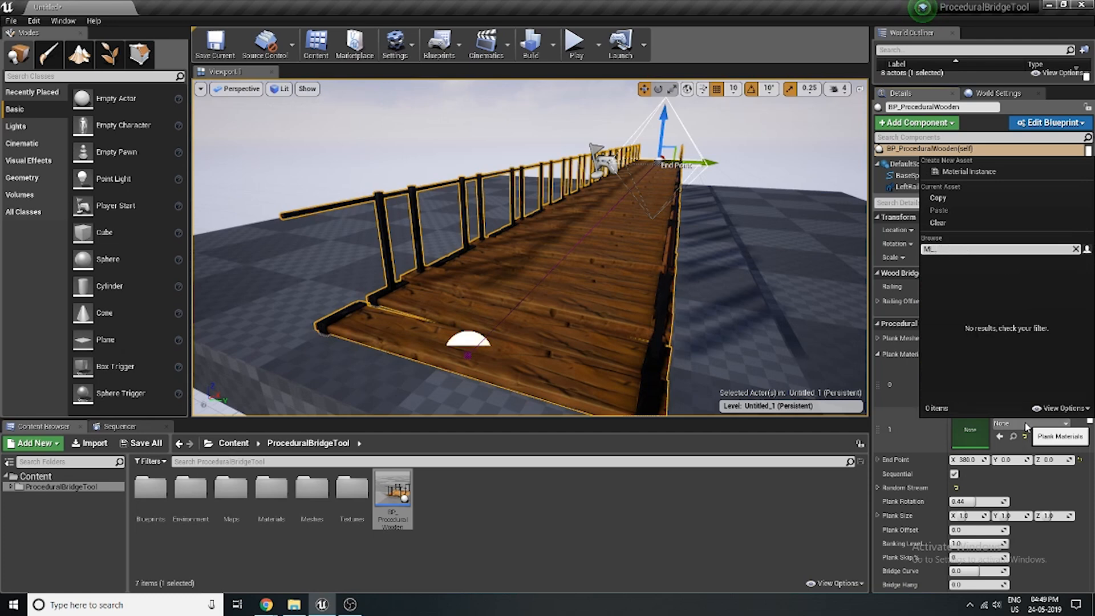
{"action": "key", "text": "BackSpace"}
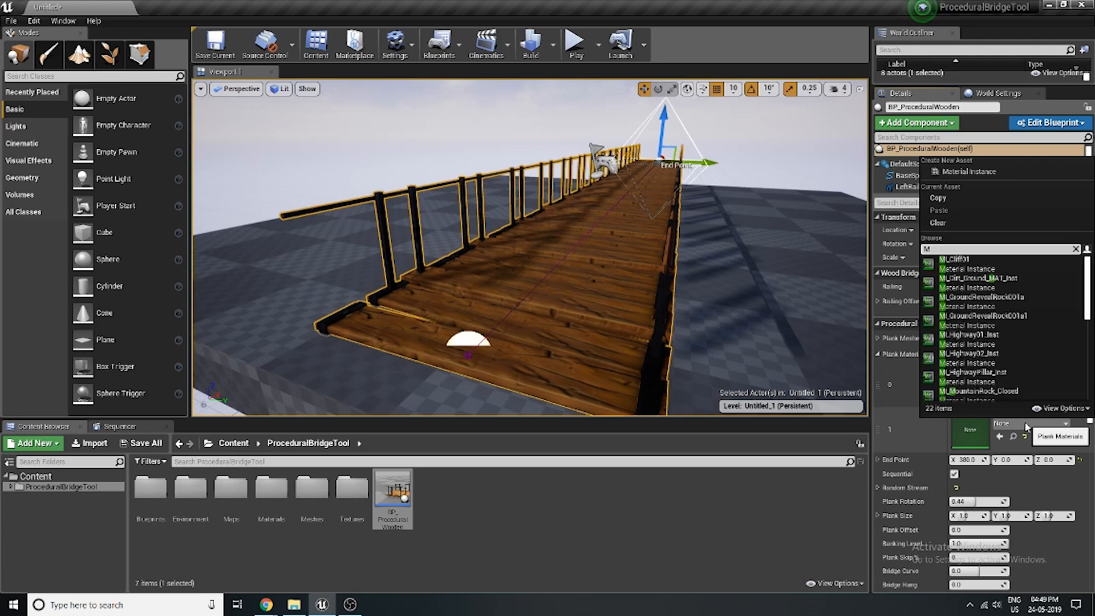
{"action": "type", "text": "I_Woo"}
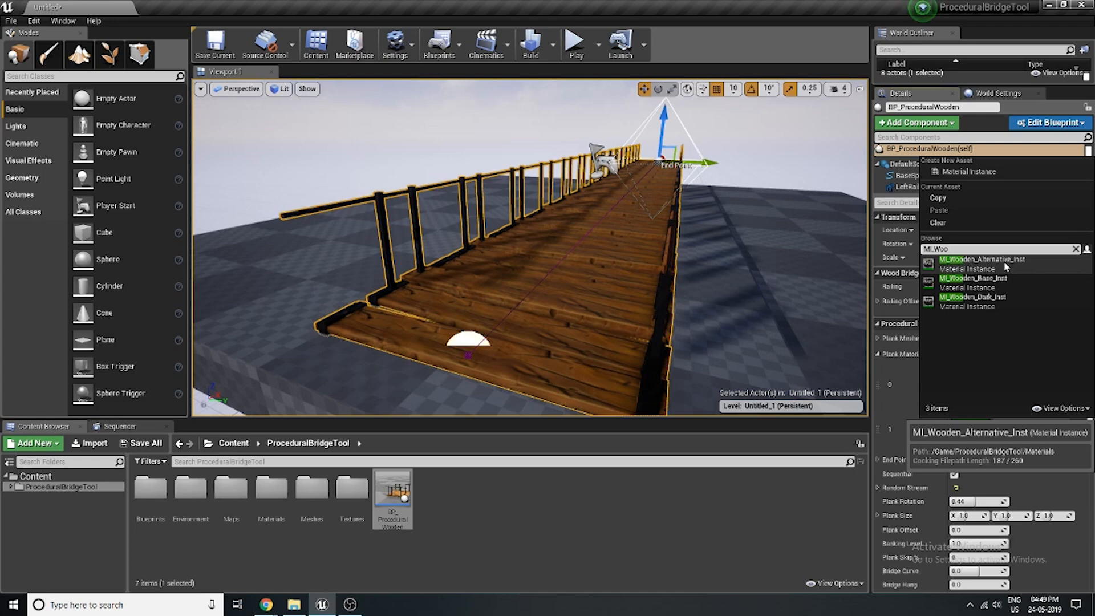
{"action": "left_click", "coordinate": [1004, 261]}
Change the second plank material to MI_Wooden_Dark_Inst
{"action": "key", "text": "d"}
{"action": "key", "text": "s"}
{"action": "right_click_drag", "start_coordinate": [530, 248], "coordinate": [533, 276]}
{"action": "key", "text": "w"}
{"action": "key", "text": "s"}
{"action": "left_click", "coordinate": [1037, 427]}
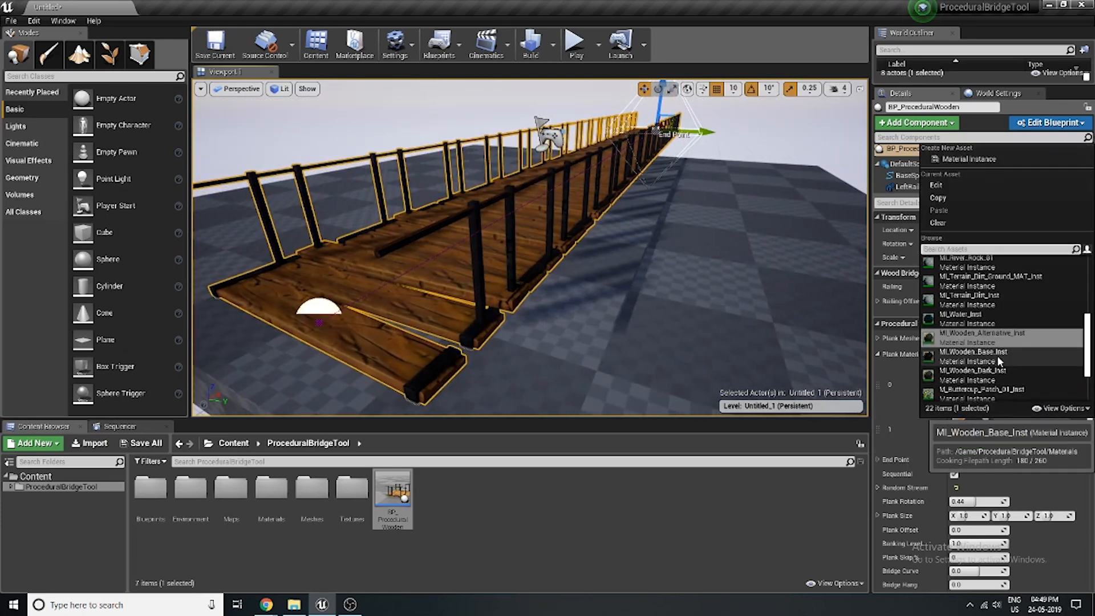
{"action": "left_click", "coordinate": [1000, 377]}
Examine how the two wood materials are distributed over the planks, from a distance, at the end point and close up
{"action": "right_click_drag", "start_coordinate": [570, 262], "coordinate": [489, 265]}
{"action": "key", "text": "a"}
{"action": "key", "text": "d"}
{"action": "key", "text": "s"}
{"action": "key", "text": "w"}
{"action": "key", "text": "d"}
{"action": "key", "text": "s"}
{"action": "key", "text": "w"}
{"action": "key", "text": "a"}
{"action": "key", "text": "s"}
{"action": "key", "text": "w"}
{"action": "key", "text": "s"}
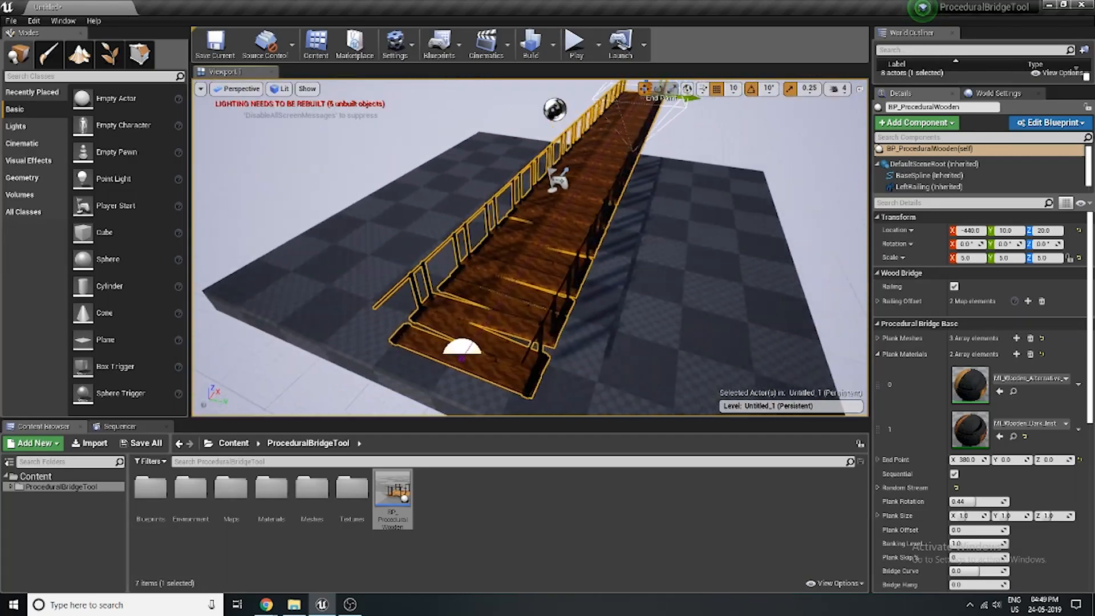
{"action": "right_click_drag", "start_coordinate": [678, 202], "coordinate": [668, 200]}
{"action": "key", "text": "d"}
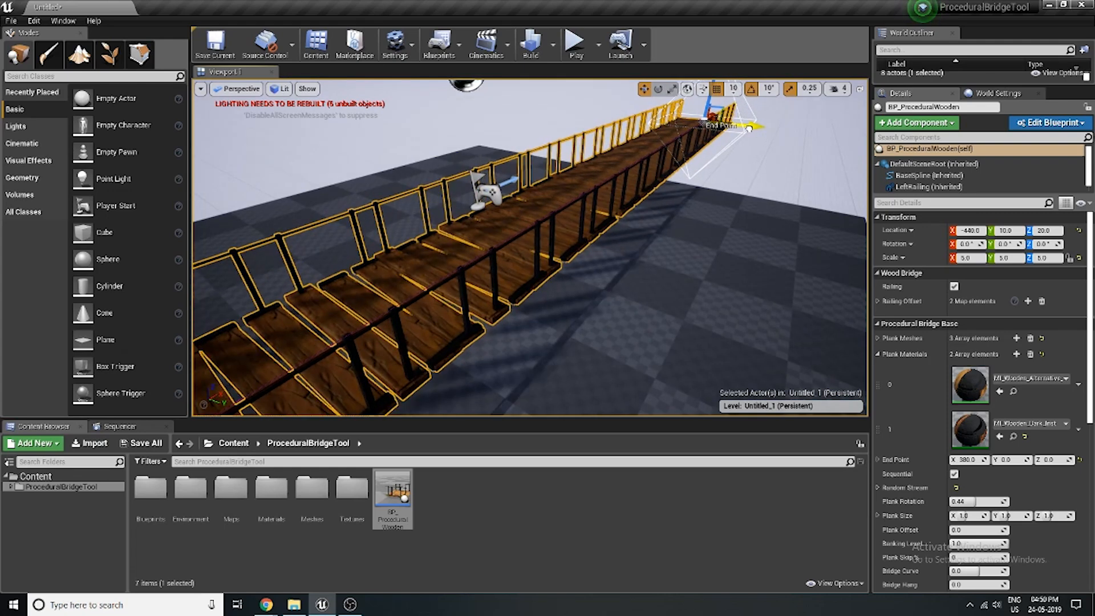
{"action": "right_click_drag", "start_coordinate": [530, 247], "coordinate": [421, 271]}
{"action": "key", "text": "s"}
{"action": "key", "text": "d"}
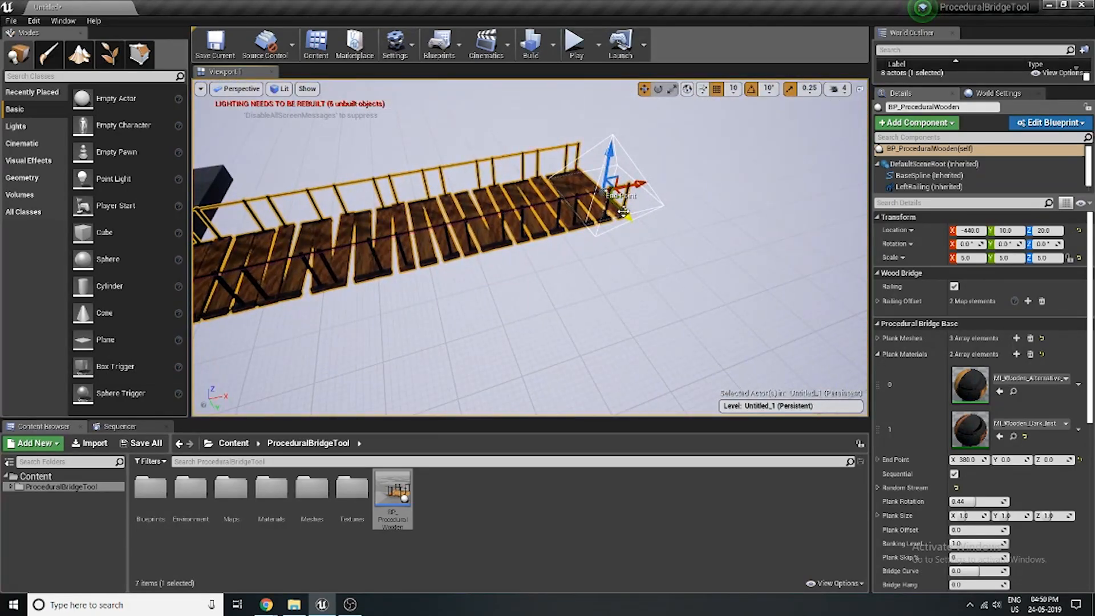
{"action": "key", "text": "a"}
{"action": "right_click_drag", "start_coordinate": [622, 212], "coordinate": [536, 182]}
{"action": "key", "text": "w"}
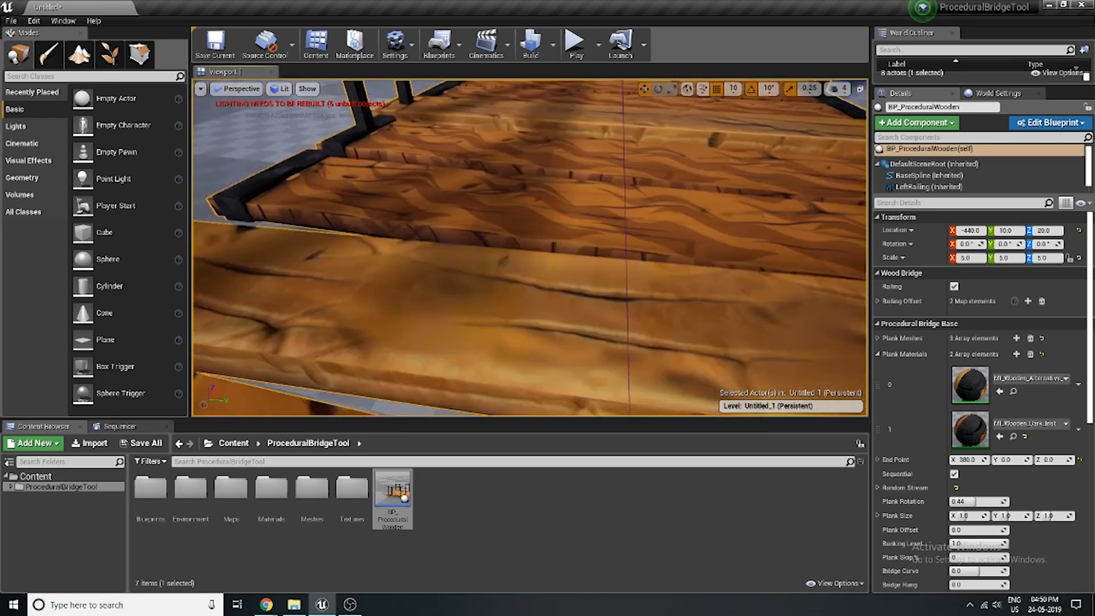
{"action": "right_click_drag", "start_coordinate": [530, 248], "coordinate": [622, 193]}
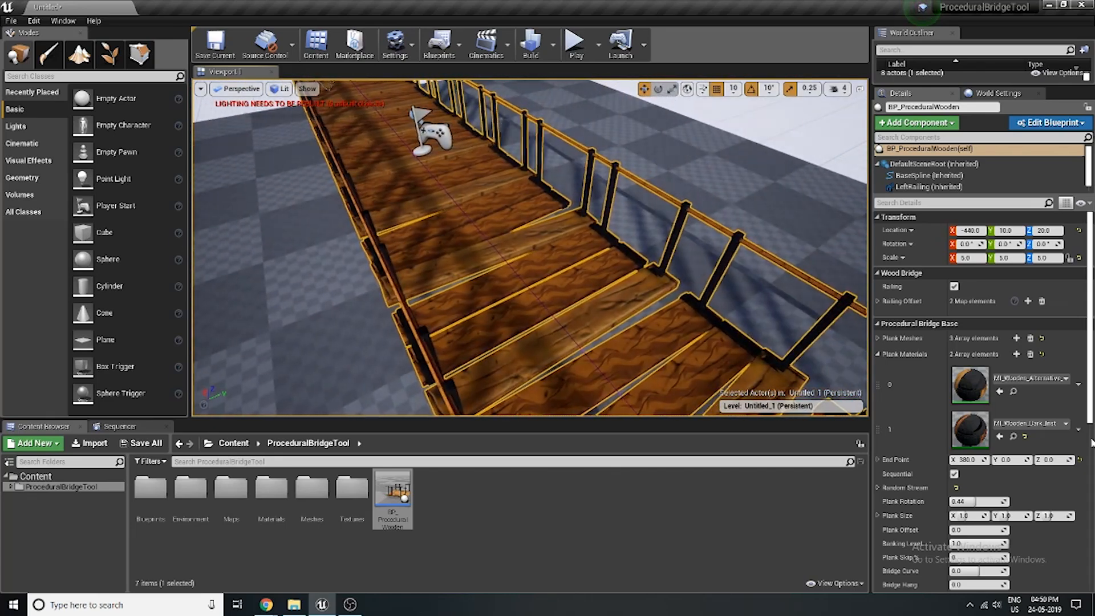
Add a third element to the Plank Materials array and assign MI_Wooden_Base_Inst to it
{"action": "left_click", "coordinate": [1016, 354]}
{"action": "left_click", "coordinate": [1004, 466]}
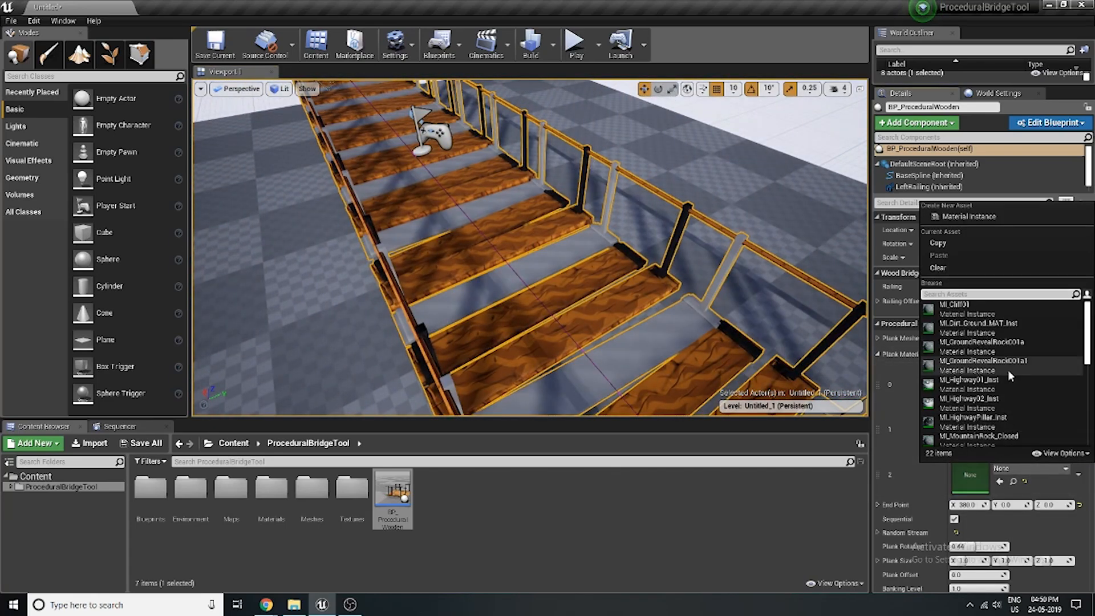
{"action": "scroll", "coordinate": [1007, 369], "scroll_direction": "down", "scroll_amount": 2}
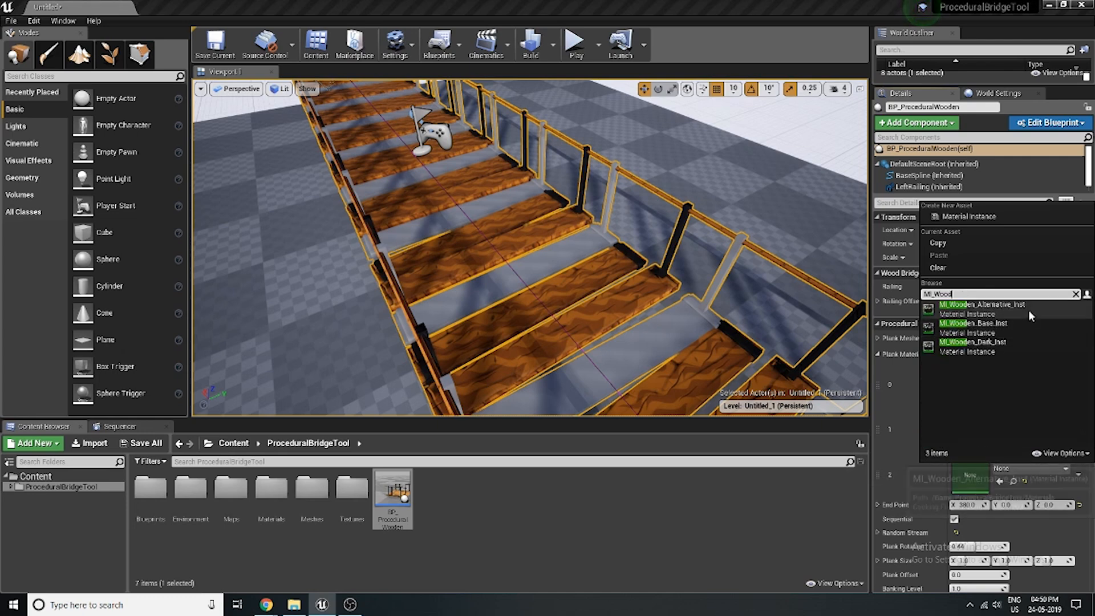
{"action": "left_click", "coordinate": [1005, 330]}
{"action": "right_click_drag", "start_coordinate": [693, 323], "coordinate": [483, 339]}
Collapse Plank Materials, try an End Point X value of 500, and shorten the bridge by setting it to 200
{"action": "left_click", "coordinate": [878, 354]}
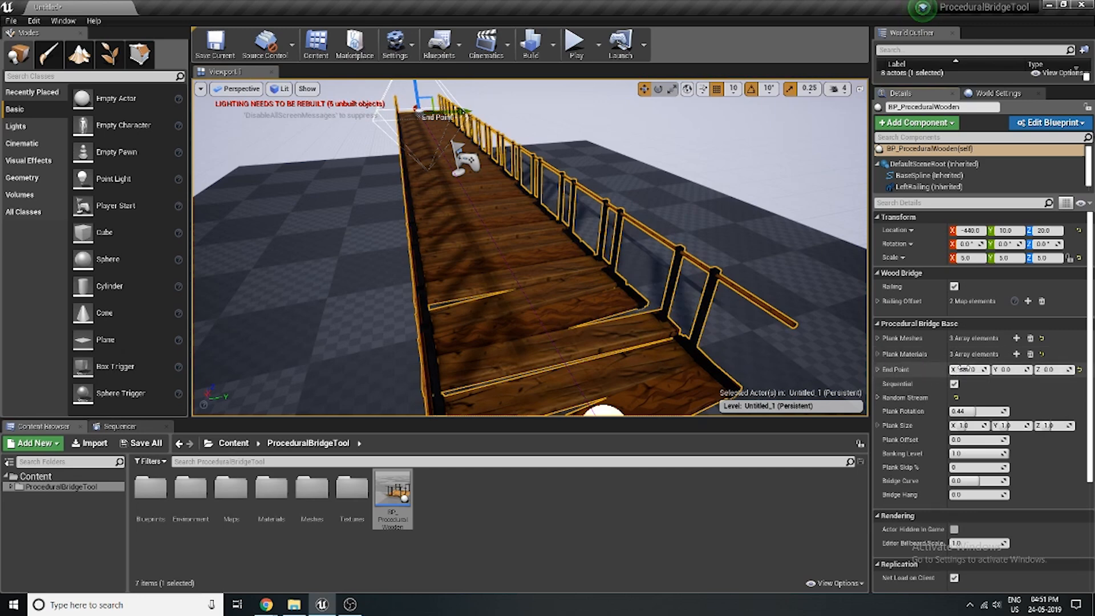
{"action": "type", "text": "500"}
{"action": "key", "text": "Return"}
{"action": "type", "text": "200"}
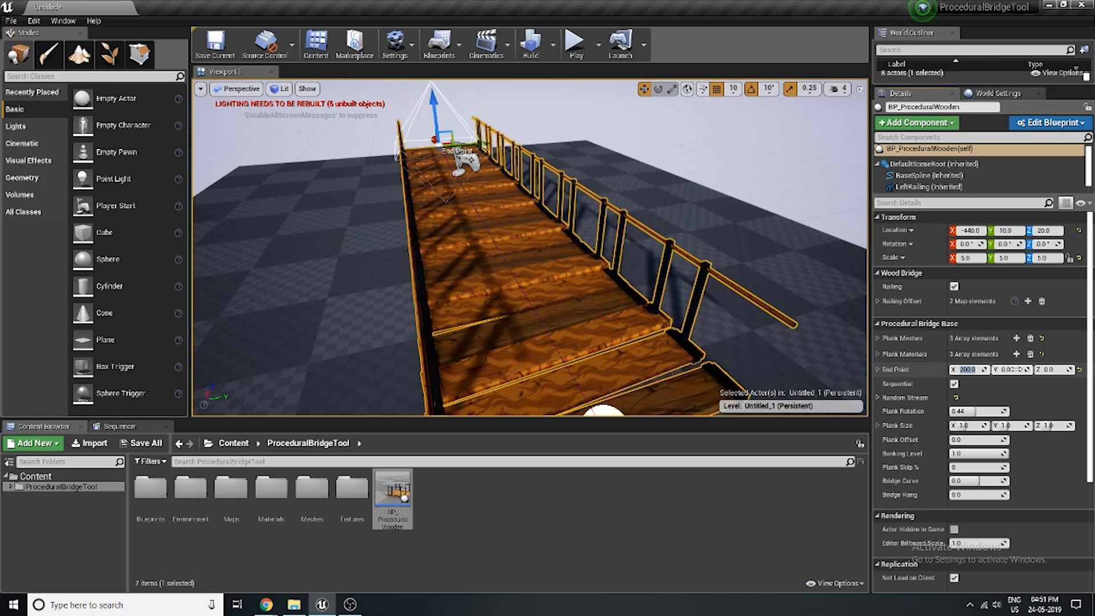
{"action": "key", "text": "Return"}
Examine the sequence of plank shapes and materials along the shortened bridge from the side and close up
{"action": "right_click_drag", "start_coordinate": [529, 247], "coordinate": [436, 143]}
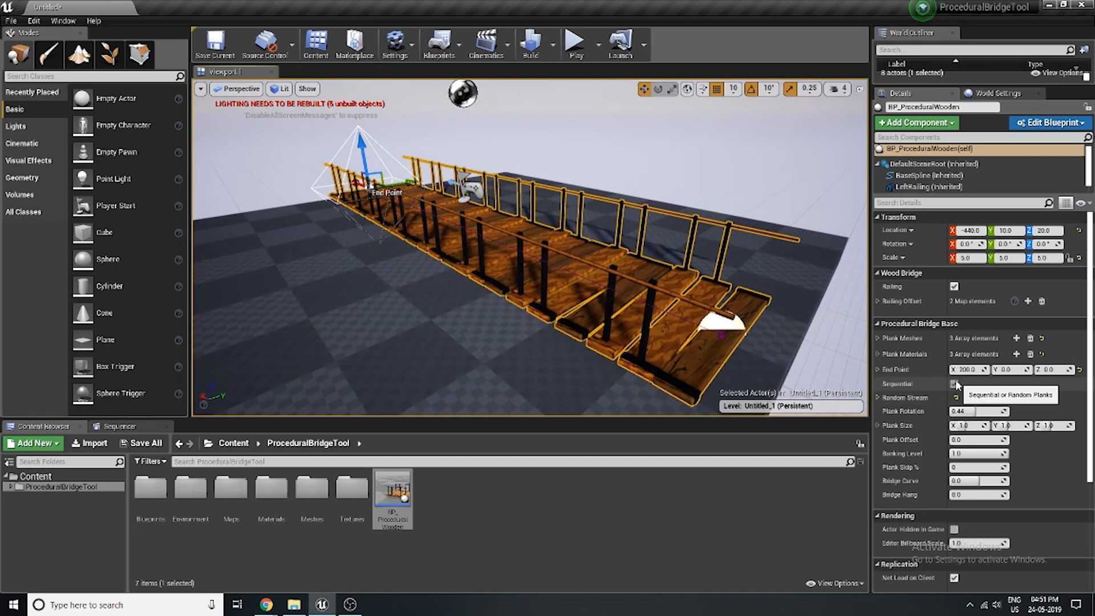
{"action": "right_click_drag", "start_coordinate": [655, 274], "coordinate": [507, 273]}
{"action": "key", "text": "s"}
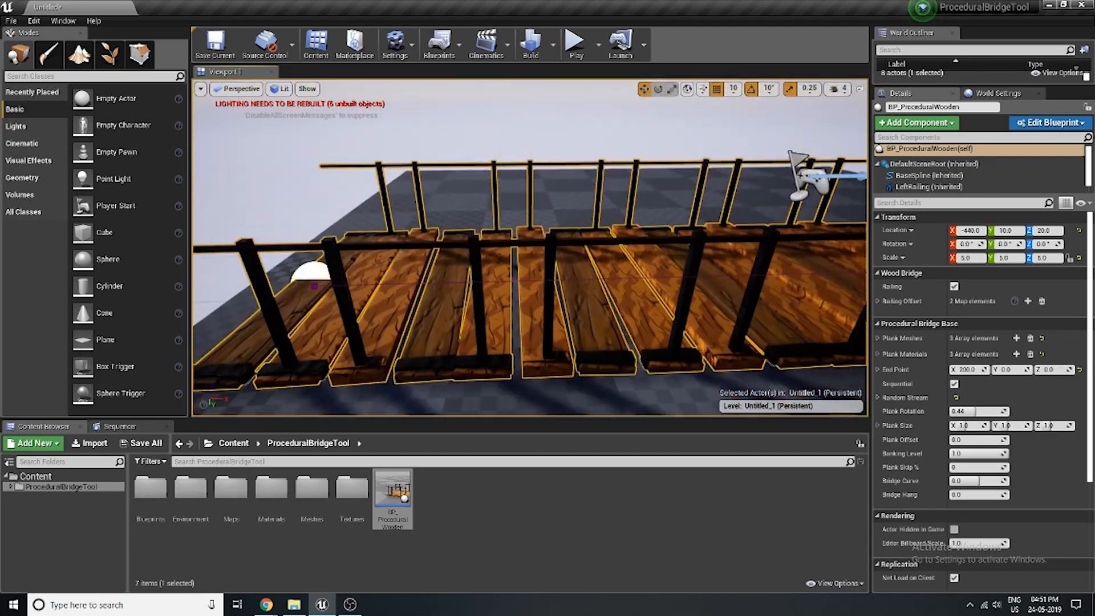
{"action": "key", "text": "a"}
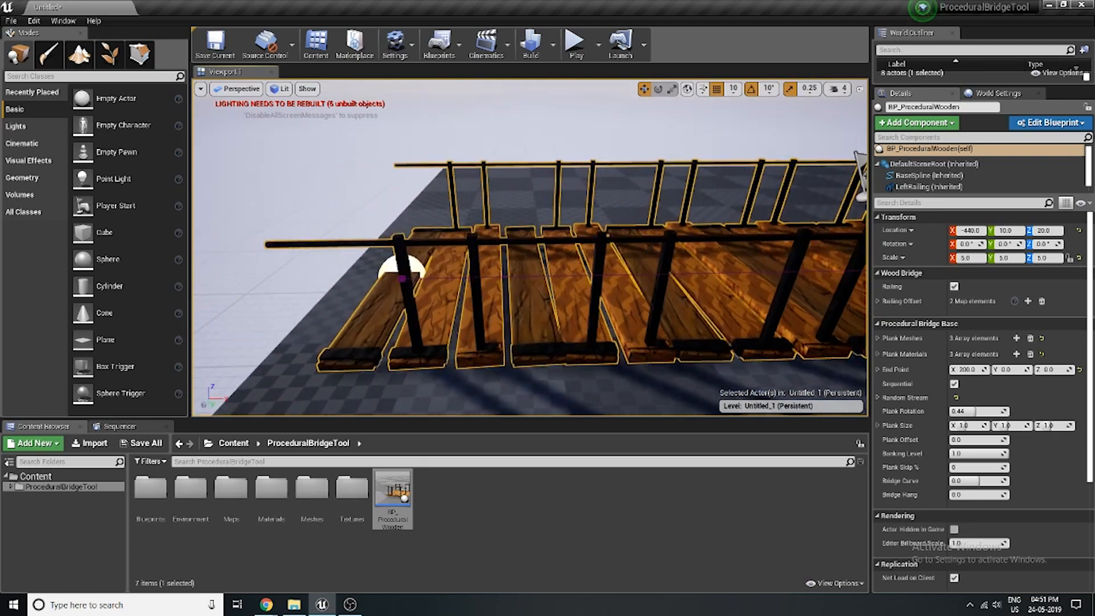
{"action": "key", "text": "d"}
{"action": "key", "text": "a"}
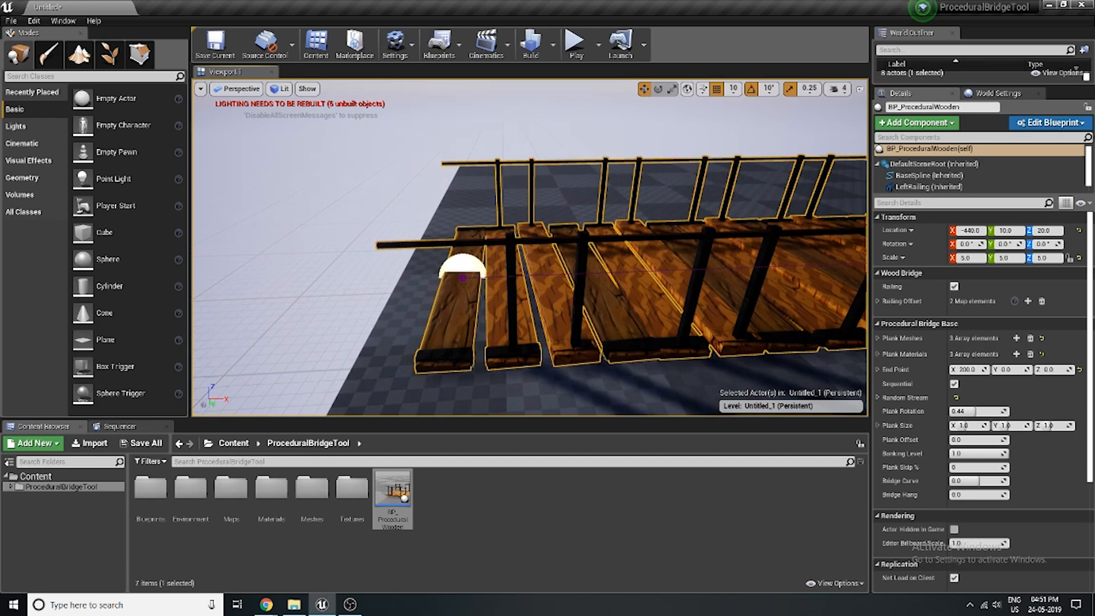
{"action": "key", "text": "d"}
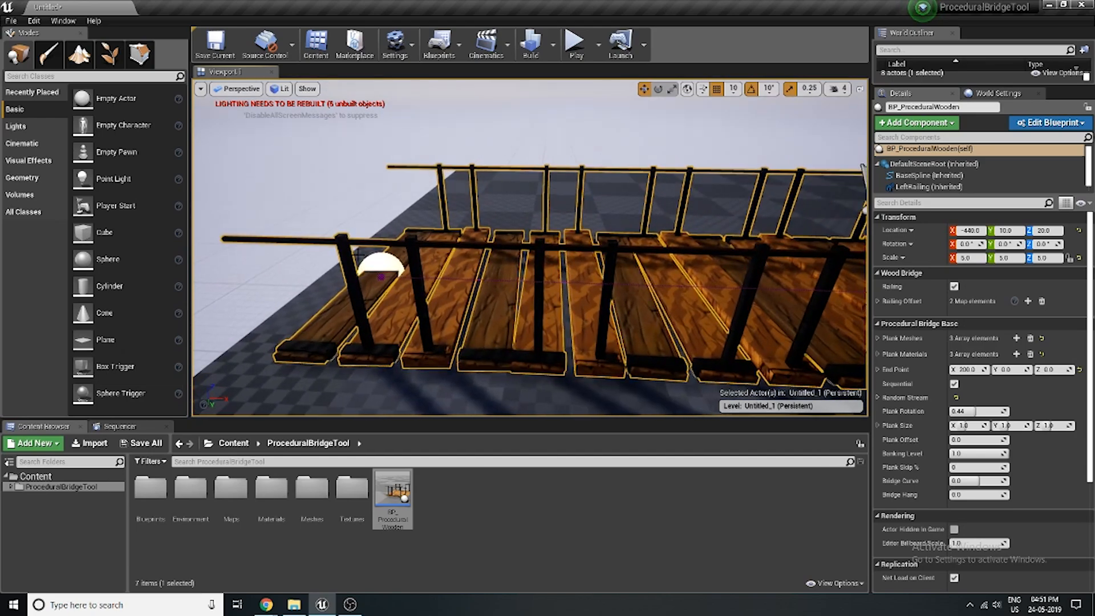
{"action": "key", "text": "w"}
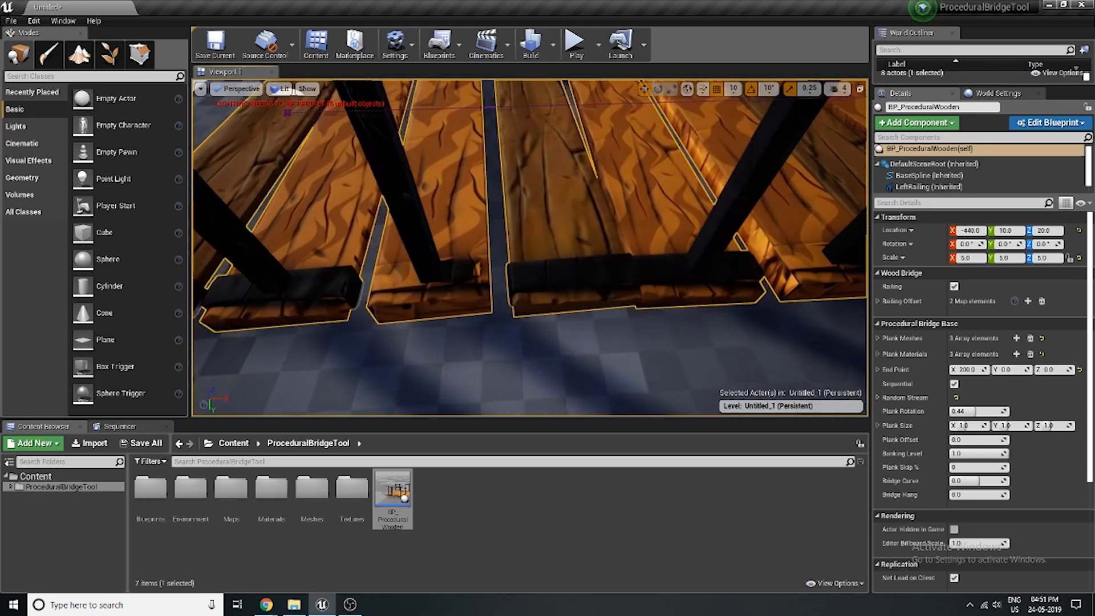
{"action": "key", "text": "s"}
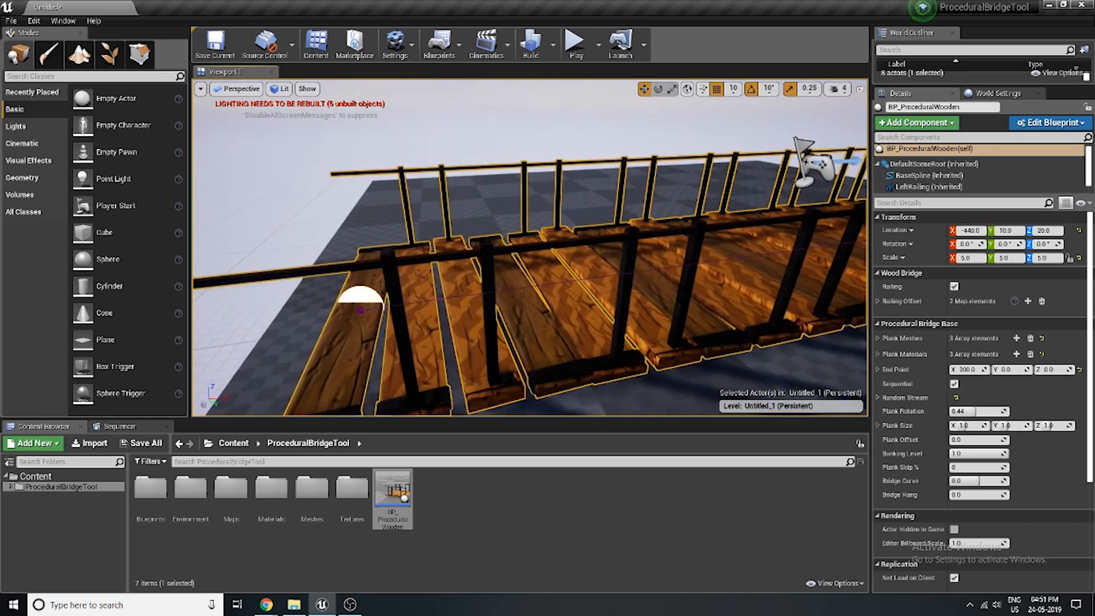
{"action": "key", "text": "w"}
{"action": "right_click_drag", "start_coordinate": [530, 248], "coordinate": [588, 257]}
{"action": "key", "text": "d"}
{"action": "key", "text": "s"}
{"action": "key", "text": "d"}
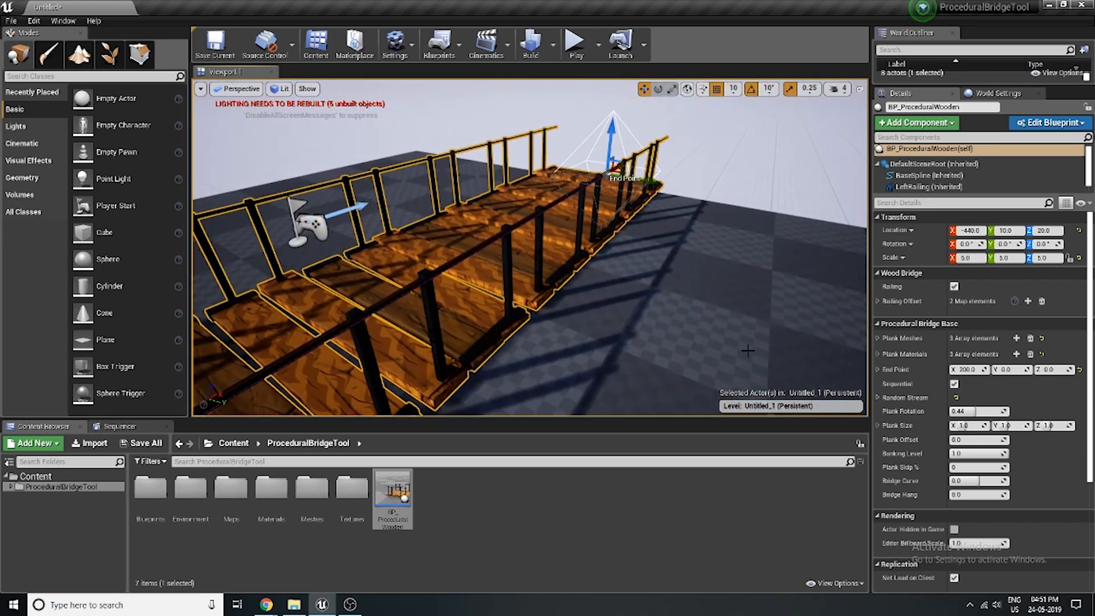
Expand the Plank Meshes array and compare its order with the planks at the start of the bridge
{"action": "left_click", "coordinate": [878, 338]}
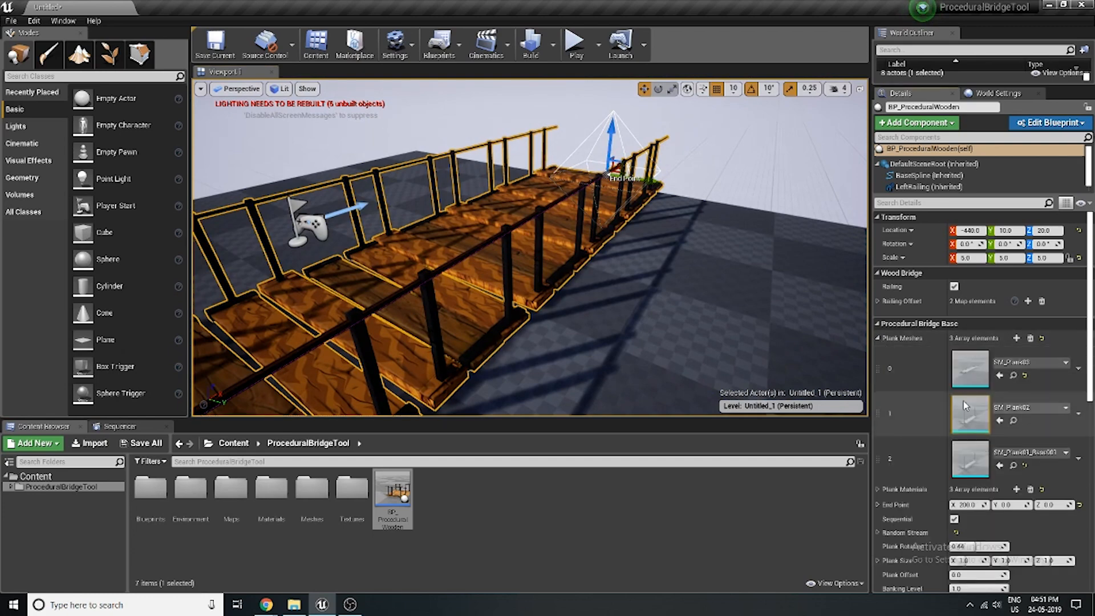
{"action": "right_click_drag", "start_coordinate": [684, 268], "coordinate": [571, 291]}
{"action": "key", "text": "a"}
{"action": "key", "text": "s"}
{"action": "mouse_move", "coordinate": [424, 298]}
{"action": "right_mouse_down"}
{"action": "mouse_move", "coordinate": [441, 299]}
{"action": "mouse_move", "coordinate": [425, 297]}
{"action": "right_mouse_up"}
{"action": "key", "text": "w"}
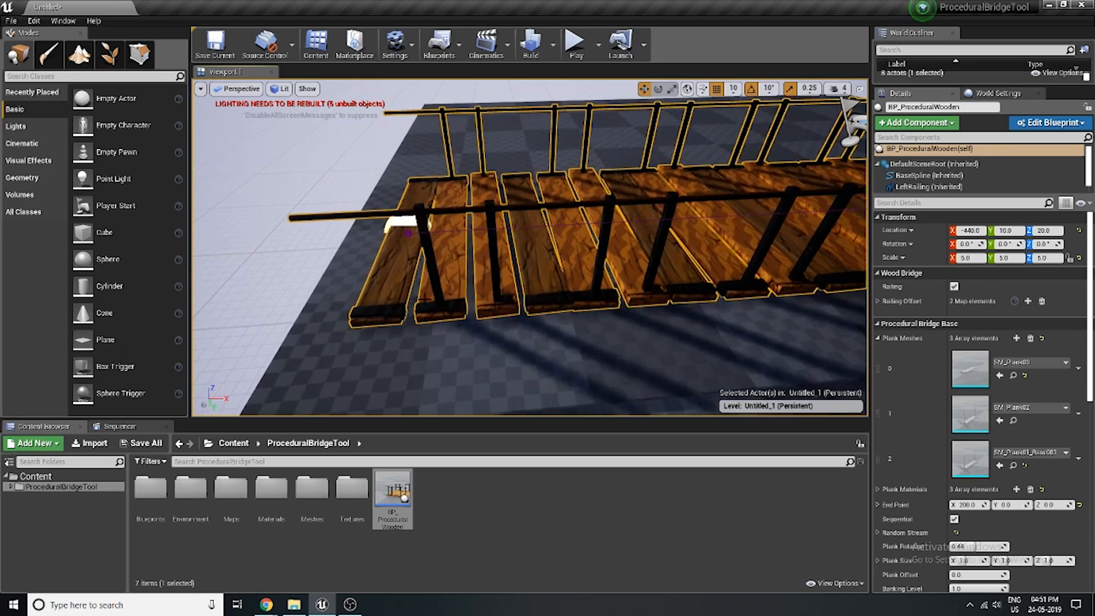
Collapse the Plank Meshes array and examine the plank order from the start of the bridge
{"action": "mouse_move", "coordinate": [690, 255]}
{"action": "right_mouse_down"}
{"action": "mouse_move", "coordinate": [841, 231]}
{"action": "mouse_move", "coordinate": [758, 250]}
{"action": "mouse_move", "coordinate": [770, 270]}
{"action": "mouse_move", "coordinate": [752, 257]}
{"action": "mouse_move", "coordinate": [719, 279]}
{"action": "mouse_move", "coordinate": [697, 261]}
{"action": "right_mouse_up"}
{"action": "key", "text": "a"}
{"action": "key", "text": "a"}
{"action": "key", "text": "d"}
{"action": "left_click", "coordinate": [878, 337]}
{"action": "key", "text": "d"}
{"action": "key", "text": "a"}
{"action": "key", "text": "d"}
{"action": "key", "text": "s"}
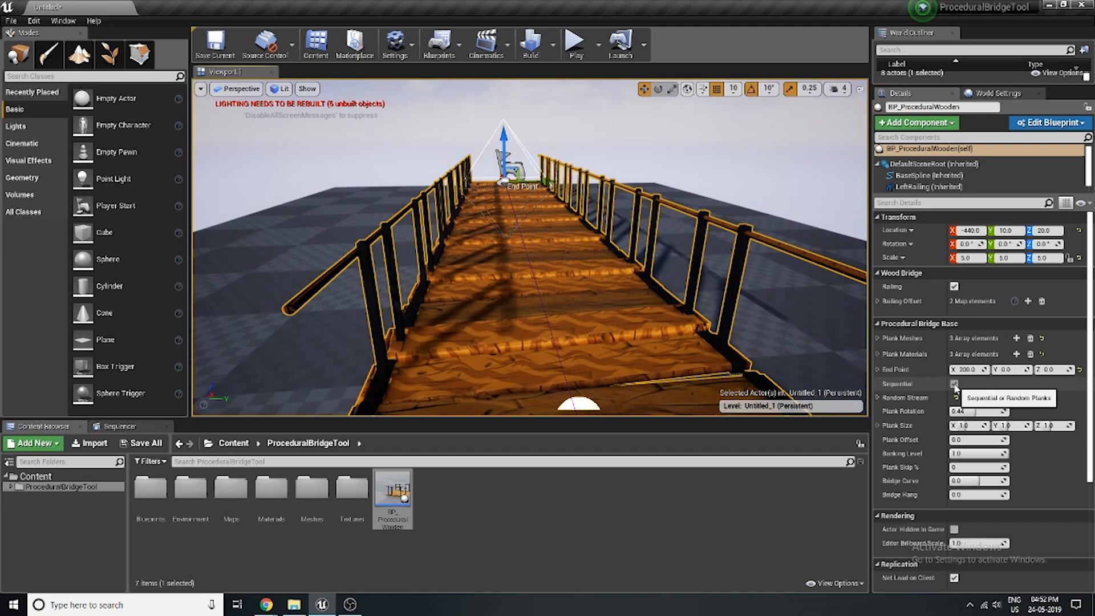
Turn off Sequential and examine the random plank arrangement along the bridge from several angles
{"action": "right_click_drag", "start_coordinate": [741, 285], "coordinate": [652, 262]}
{"action": "key", "text": "d"}
{"action": "key", "text": "w"}
{"action": "key", "text": "w"}
{"action": "key", "text": "d"}
{"action": "key", "text": "a"}
{"action": "key", "text": "s"}
{"action": "key", "text": "w"}
{"action": "key", "text": "a"}
{"action": "key", "text": "s"}
{"action": "key", "text": "a"}
{"action": "key", "text": "w"}
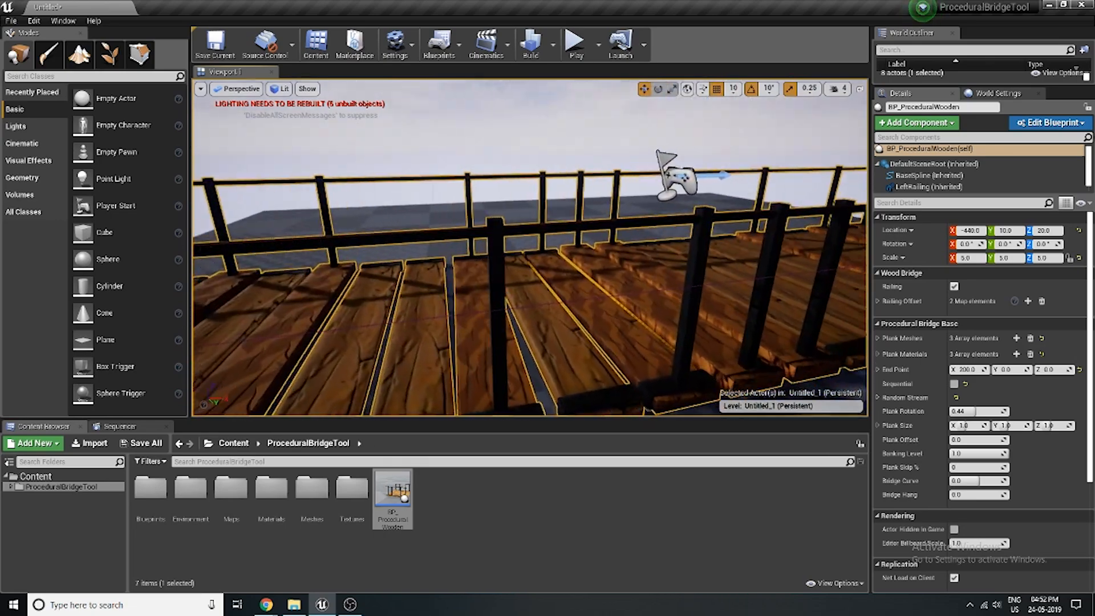
{"action": "right_click_drag", "start_coordinate": [530, 245], "coordinate": [650, 314]}
{"action": "right_click_drag", "start_coordinate": [553, 274], "coordinate": [456, 236]}
{"action": "right_click_drag", "start_coordinate": [530, 245], "coordinate": [468, 248]}
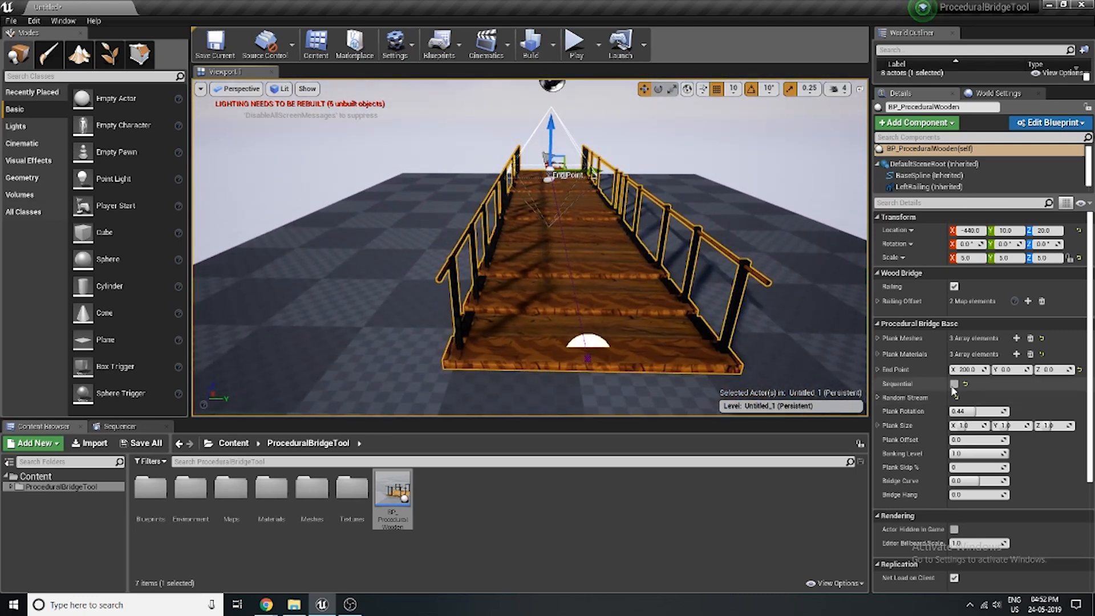
{"action": "right_click_drag", "start_coordinate": [673, 285], "coordinate": [710, 278]}
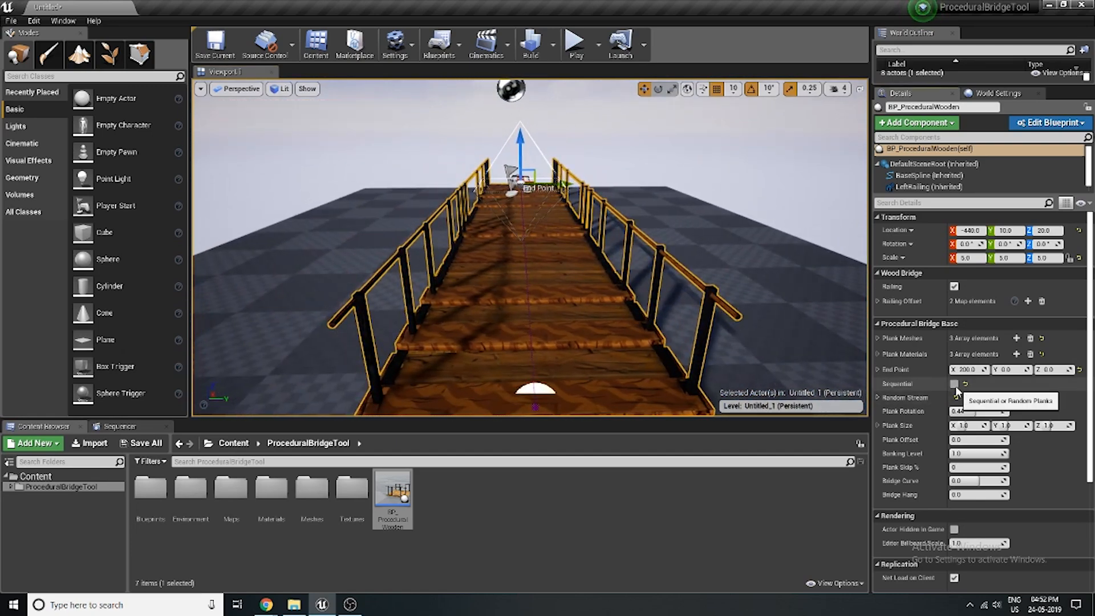
Turn Sequential back on and change the Random Stream's Initial Seed to 24802
{"action": "left_click", "coordinate": [954, 383]}
{"action": "right_click_drag", "start_coordinate": [571, 256], "coordinate": [547, 251]}
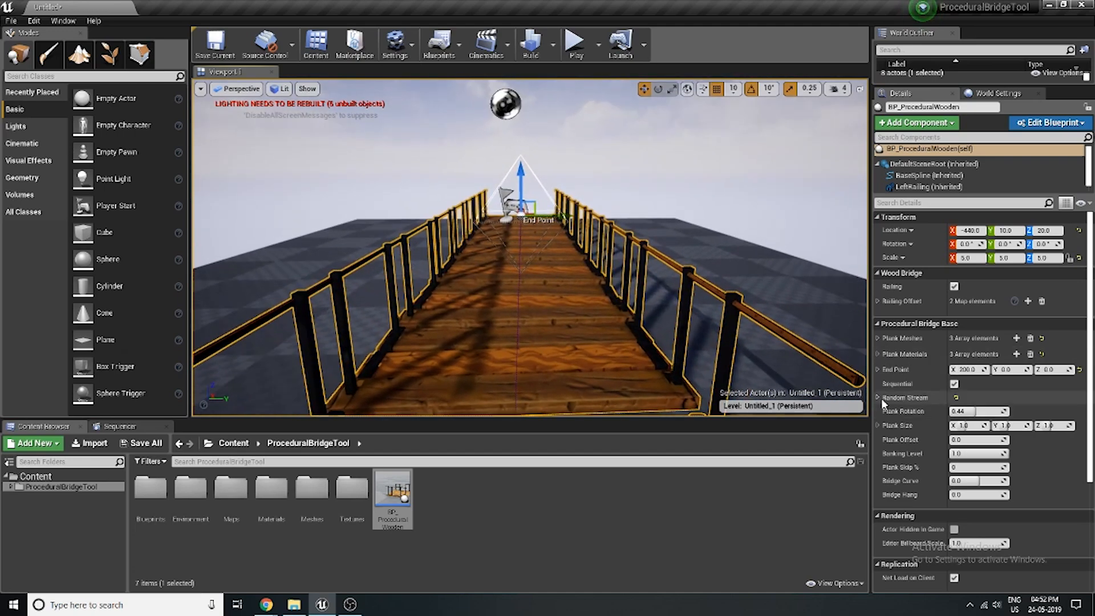
{"action": "left_click", "coordinate": [877, 398]}
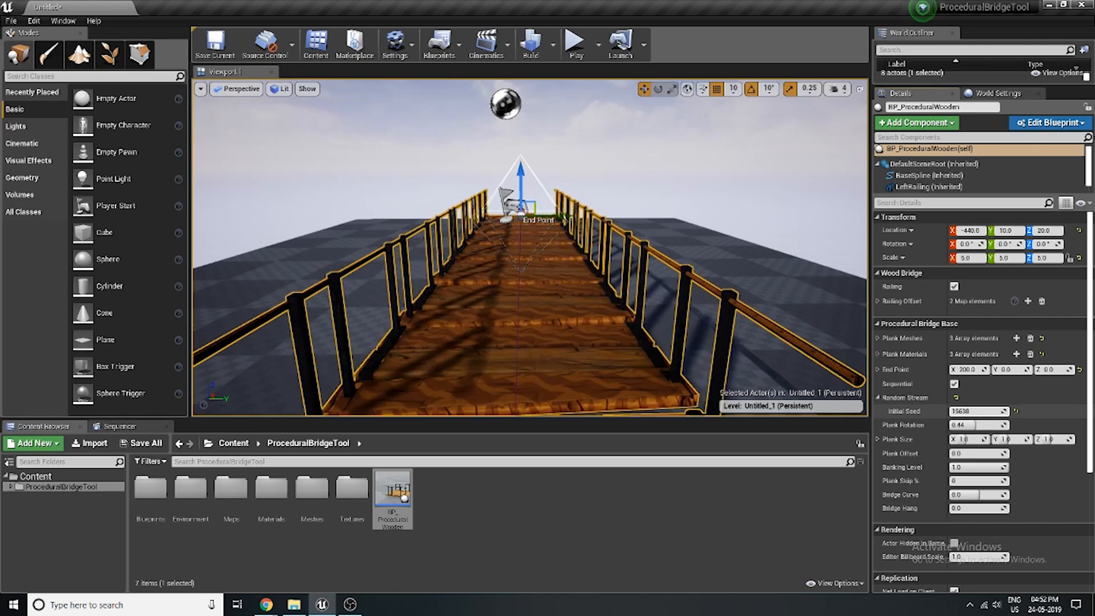
{"action": "left_click_drag", "start_coordinate": [969, 410], "coordinate": [918, 408]}
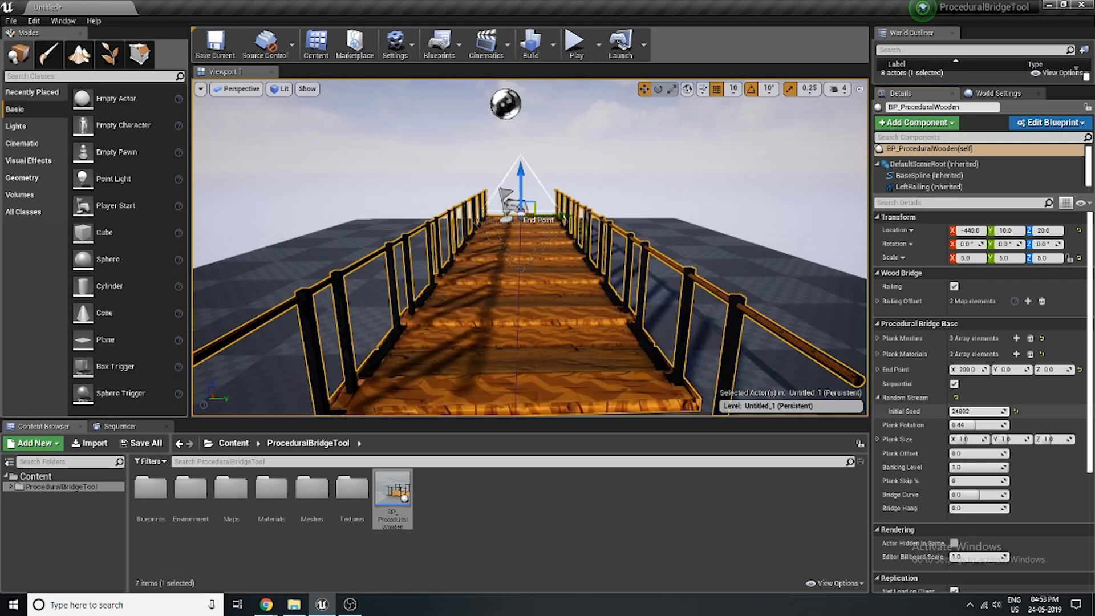
{"action": "left_click", "coordinate": [879, 397]}
Adjust Plank Rotation to about 0.37 and inspect the planks from above
{"action": "mouse_move", "coordinate": [735, 319]}
{"action": "right_mouse_down"}
{"action": "mouse_move", "coordinate": [736, 370]}
{"action": "mouse_move", "coordinate": [727, 356]}
{"action": "mouse_move", "coordinate": [738, 348]}
{"action": "mouse_move", "coordinate": [724, 337]}
{"action": "right_mouse_up"}
{"action": "key", "text": "w"}
{"action": "key", "text": "s"}
{"action": "key", "text": "d"}
{"action": "key", "text": "a"}
{"action": "key", "text": "w"}
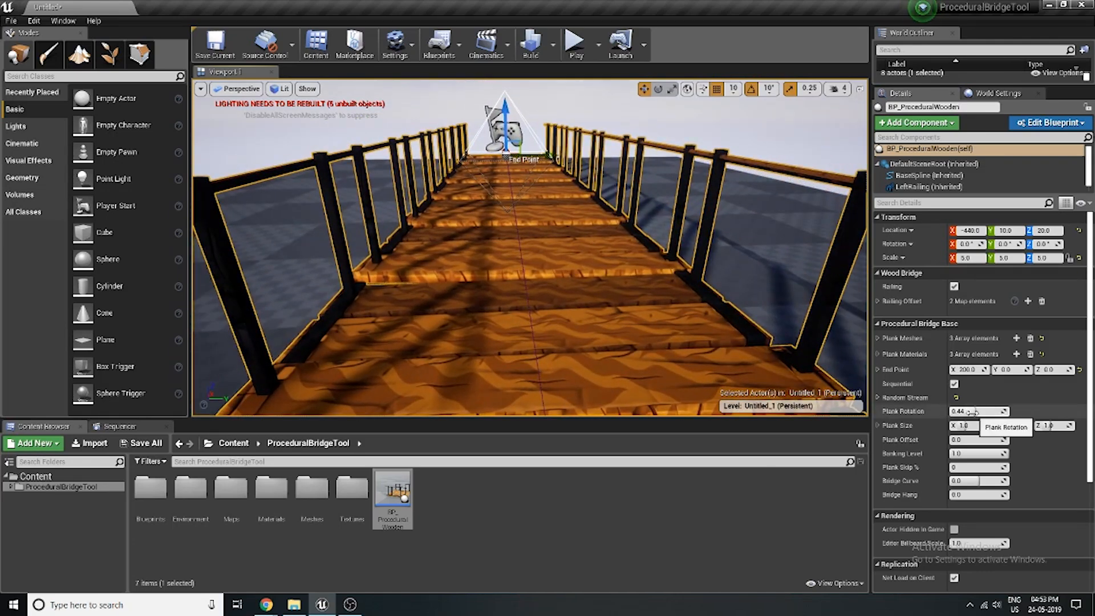
{"action": "left_click_drag", "start_coordinate": [968, 410], "coordinate": [1006, 410]}
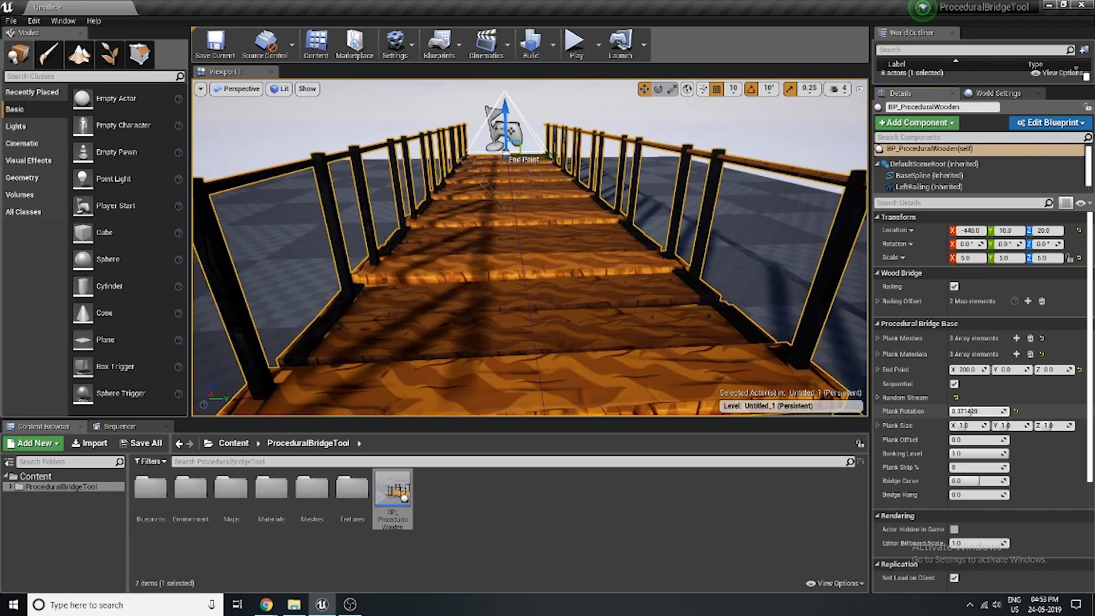
{"action": "right_click_drag", "start_coordinate": [530, 247], "coordinate": [650, 331]}
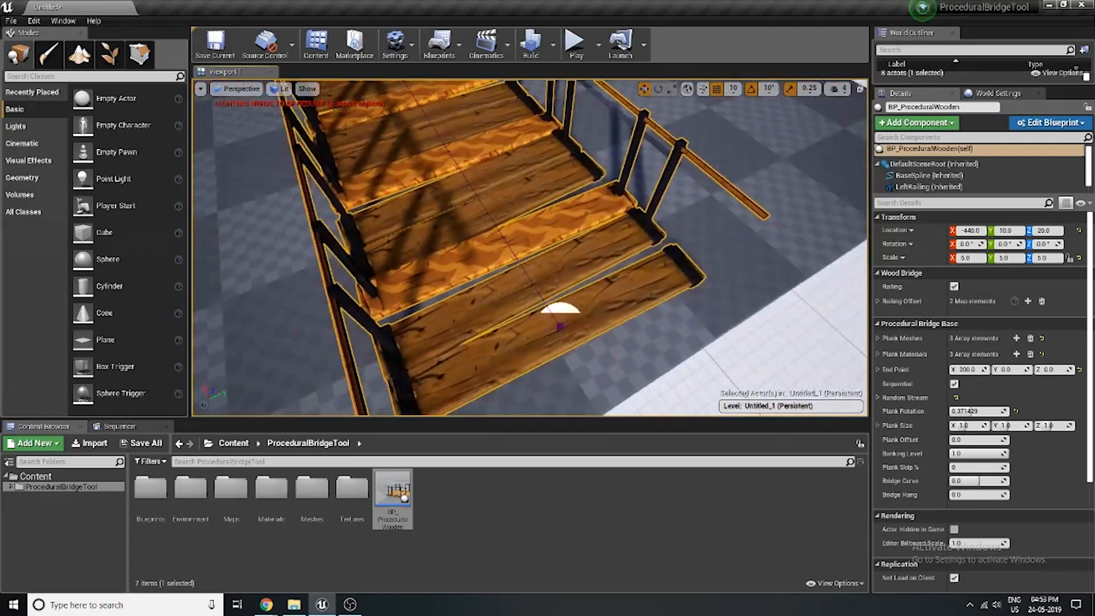
{"action": "right_click_drag", "start_coordinate": [650, 331], "coordinate": [641, 353]}
Try a Plank Rotation of 0 to straighten the planks, and raise it to about 0.52
{"action": "left_click", "coordinate": [969, 410]}
{"action": "type", "text": "0"}
{"action": "key", "text": "Return"}
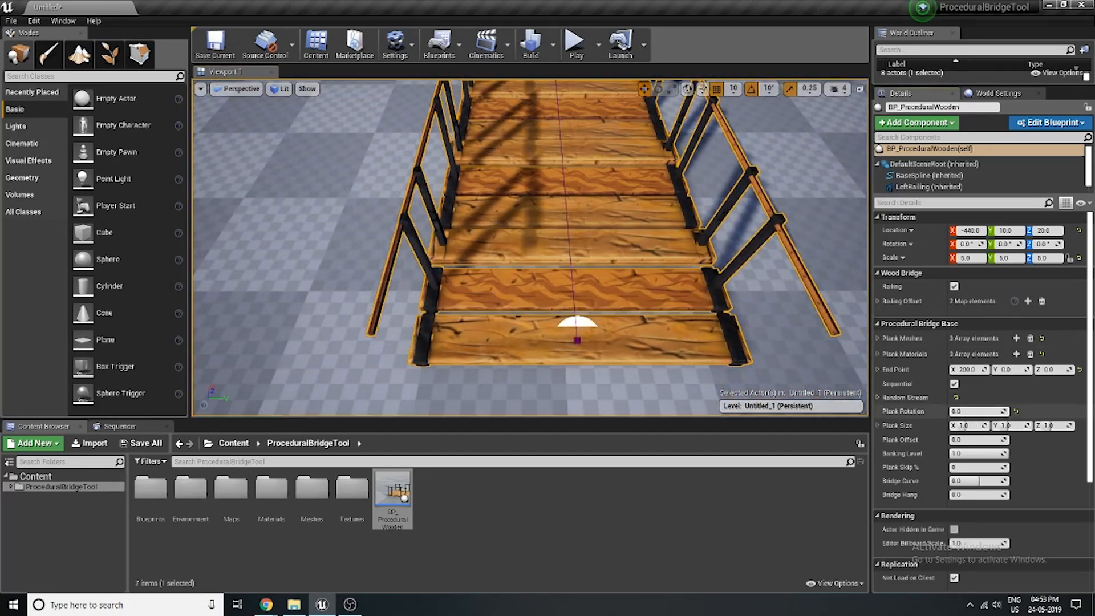
{"action": "right_click_drag", "start_coordinate": [713, 319], "coordinate": [562, 291]}
{"action": "left_click_drag", "start_coordinate": [978, 411], "coordinate": [1000, 411]}
{"action": "right_click_drag", "start_coordinate": [530, 248], "coordinate": [441, 228]}
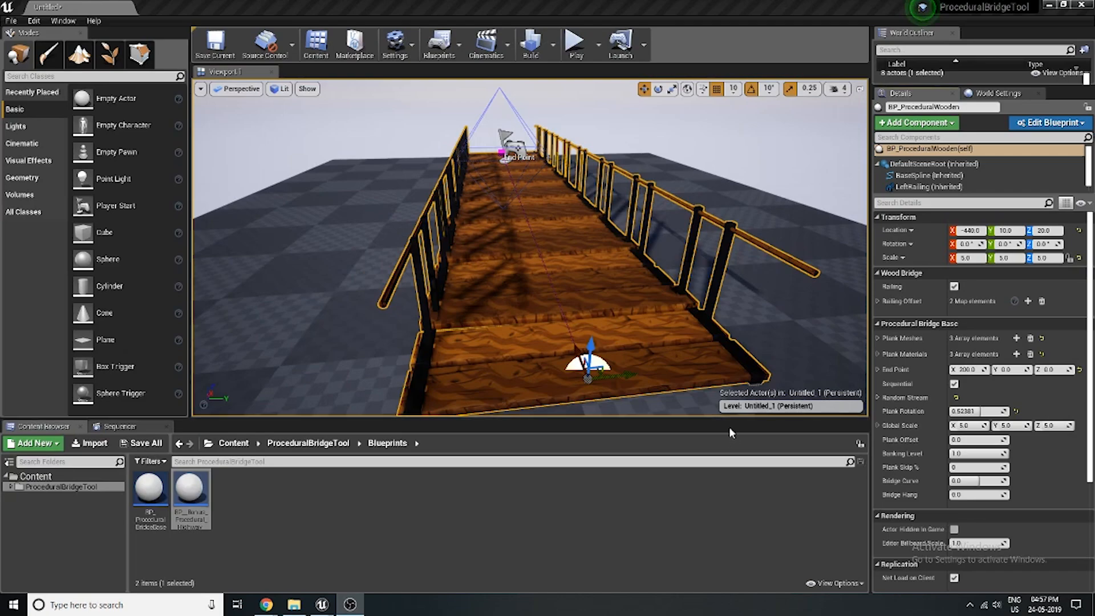
Try a uniform Global Scale of about 3.6 on the bridge, and reset it to its default
{"action": "mouse_move", "coordinate": [616, 297]}
{"action": "right_mouse_down"}
{"action": "mouse_move", "coordinate": [582, 302]}
{"action": "mouse_move", "coordinate": [639, 302]}
{"action": "mouse_move", "coordinate": [627, 314]}
{"action": "mouse_move", "coordinate": [641, 305]}
{"action": "mouse_move", "coordinate": [587, 308]}
{"action": "mouse_move", "coordinate": [627, 308]}
{"action": "mouse_move", "coordinate": [599, 298]}
{"action": "mouse_move", "coordinate": [627, 298]}
{"action": "mouse_move", "coordinate": [604, 297]}
{"action": "mouse_move", "coordinate": [615, 297]}
{"action": "right_mouse_up"}
{"action": "left_click", "coordinate": [965, 260]}
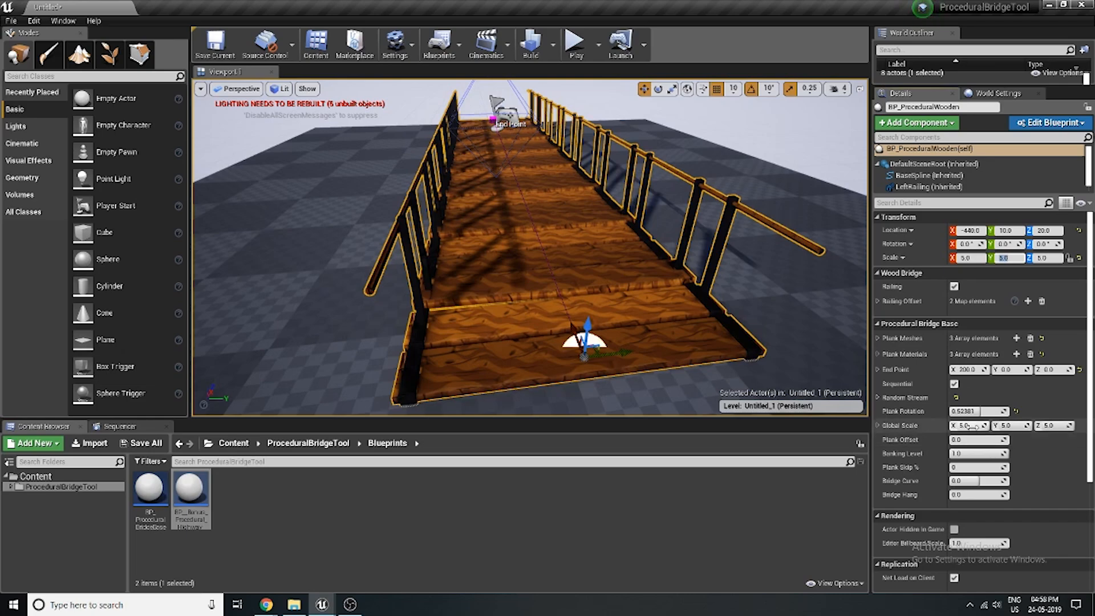
{"action": "right_click_drag", "start_coordinate": [630, 339], "coordinate": [655, 337]}
{"action": "key", "text": "d"}
{"action": "key", "text": "a"}
{"action": "key", "text": "w"}
{"action": "key", "text": "s"}
{"action": "key", "text": "d"}
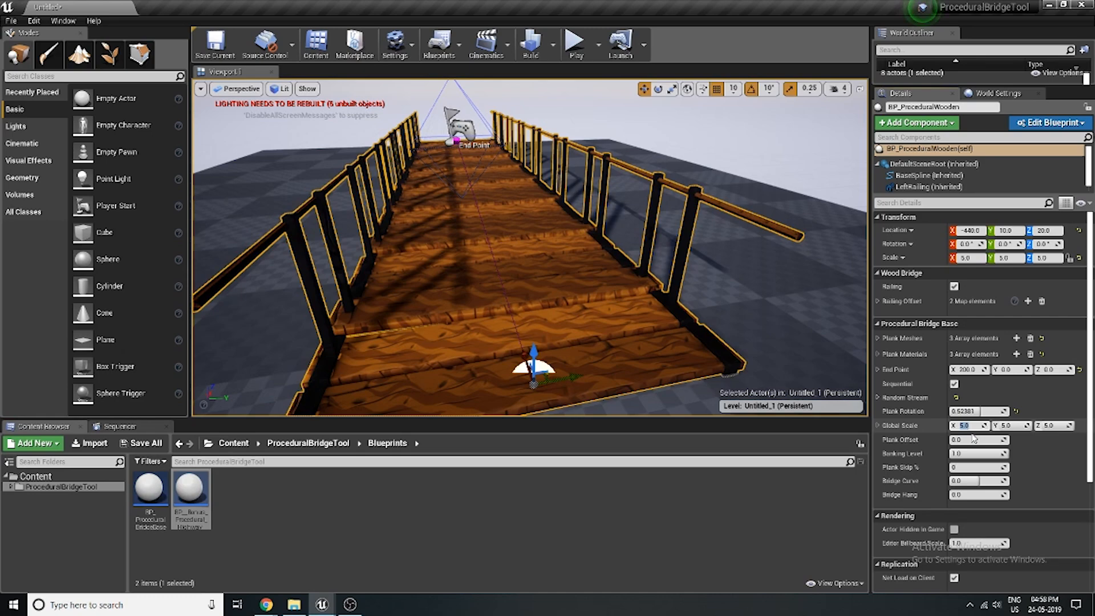
{"action": "key", "text": "Tab"}
{"action": "type", "text": "8"}
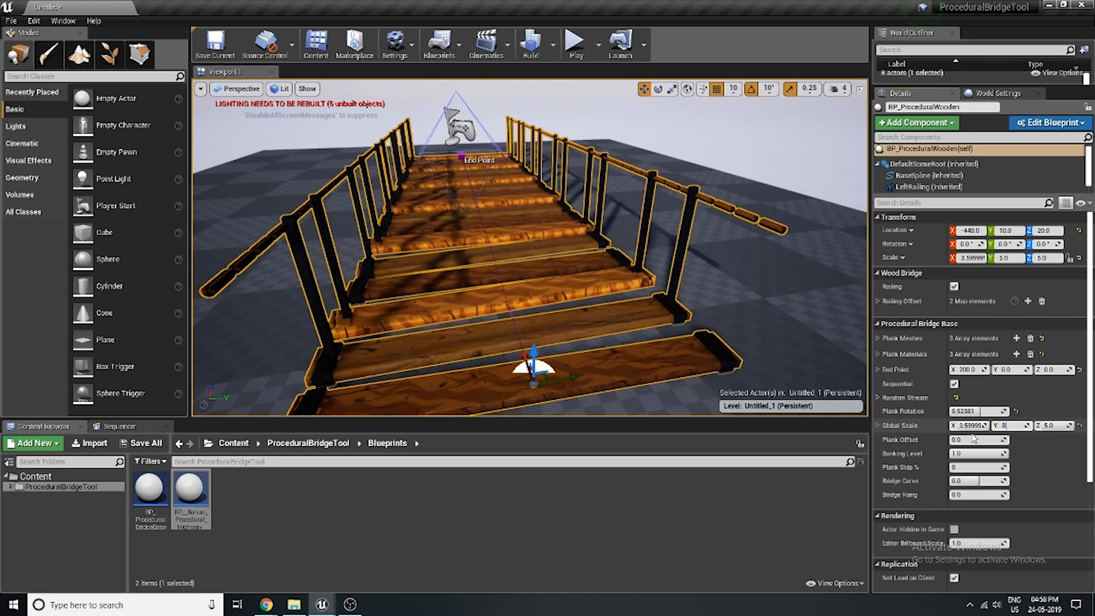
{"action": "key", "text": "Tab"}
{"action": "type", "text": "8"}
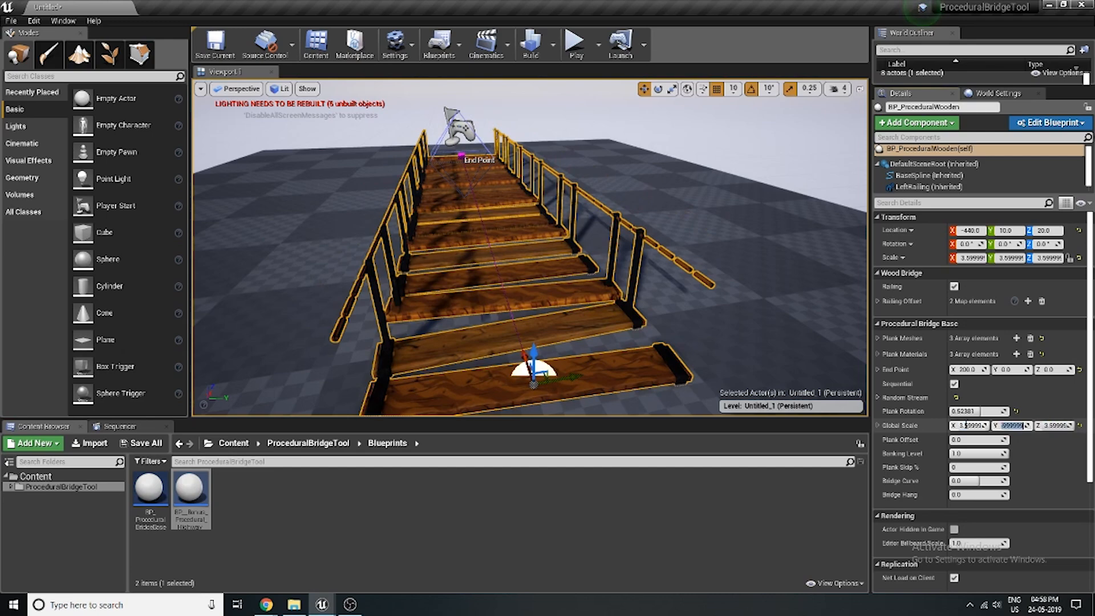
{"action": "left_click", "coordinate": [1078, 427]}
{"action": "right_click_drag", "start_coordinate": [615, 294], "coordinate": [553, 285]}
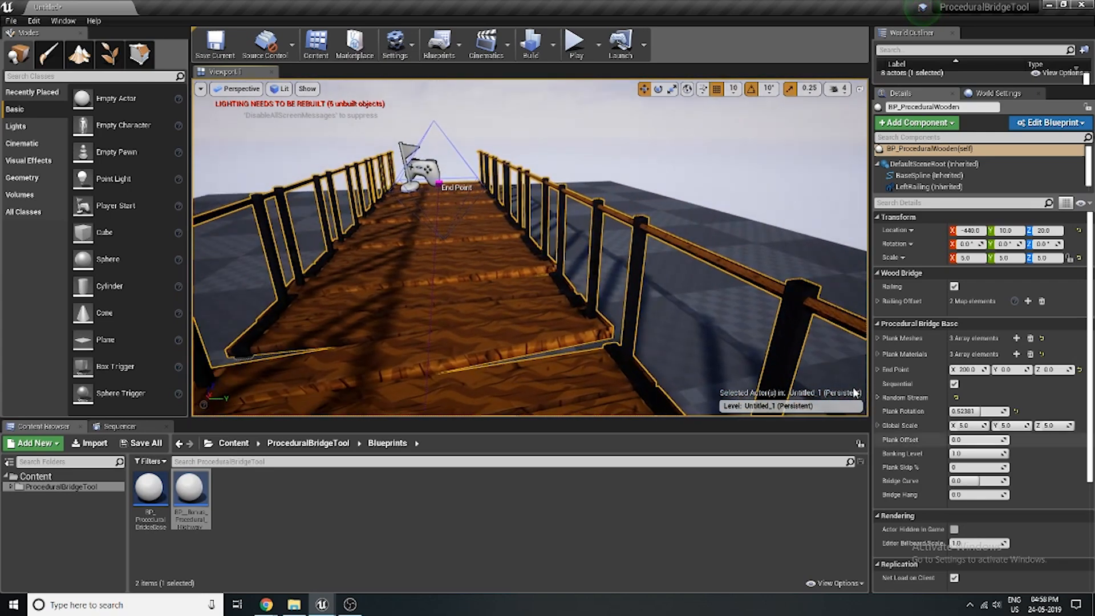
Try Plank Offset values of about 10.7 and 7.3 to space the planks apart, and return it to 0
{"action": "right_click_drag", "start_coordinate": [576, 311], "coordinate": [560, 324]}
{"action": "key", "text": "w"}
{"action": "left_click_drag", "start_coordinate": [957, 438], "coordinate": [963, 437]}
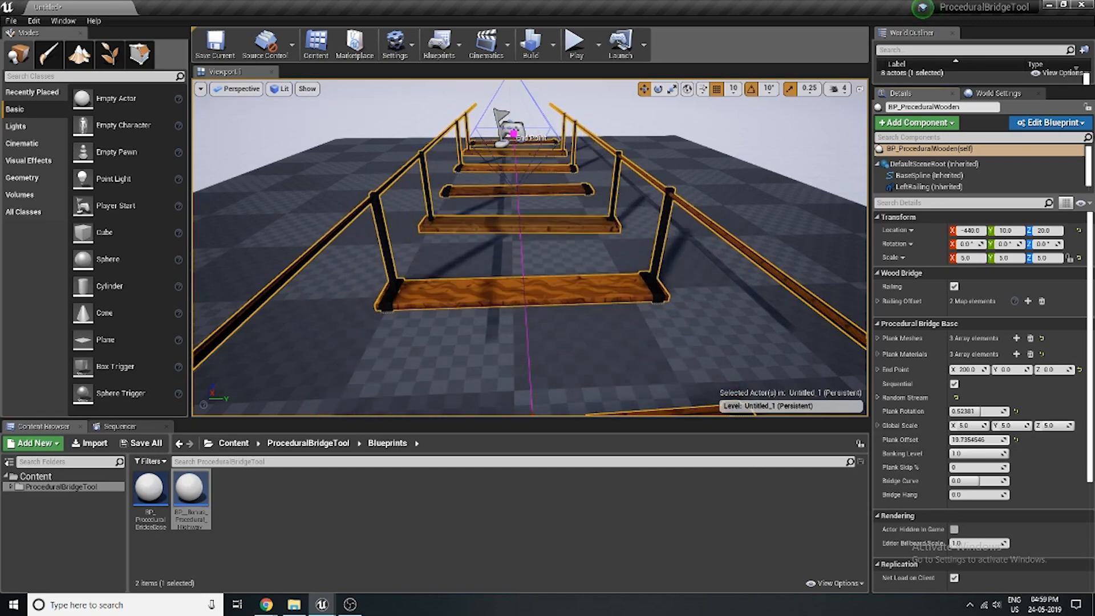
{"action": "right_click_drag", "start_coordinate": [459, 226], "coordinate": [541, 274]}
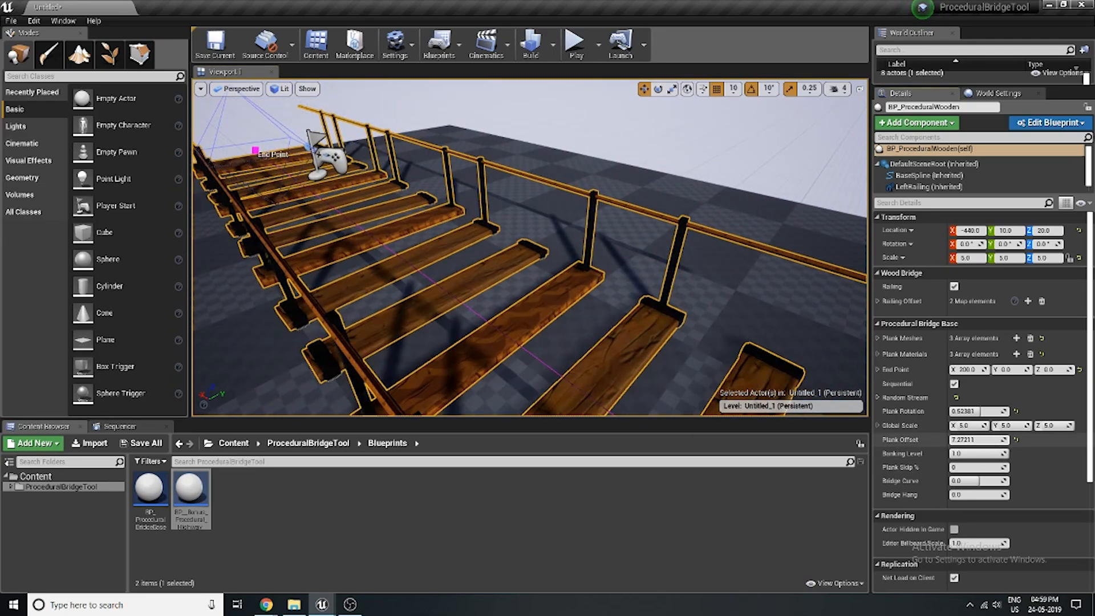
{"action": "left_click_drag", "start_coordinate": [976, 439], "coordinate": [967, 440]}
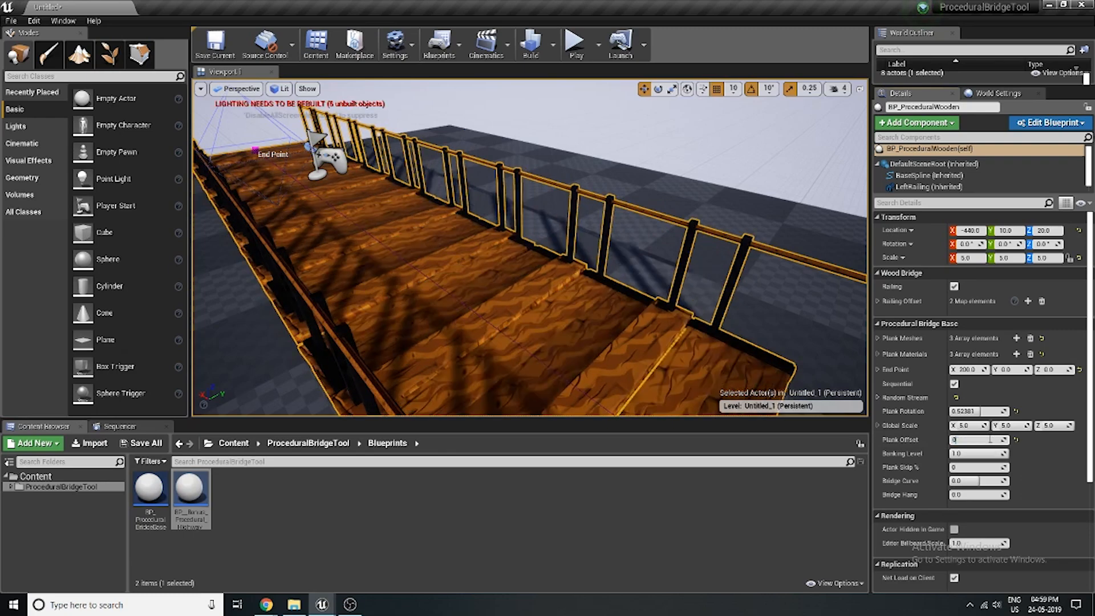
{"action": "right_click_drag", "start_coordinate": [521, 236], "coordinate": [491, 245]}
Expand Random Stream, change its Initial Seed to 4046, and collapse it again
{"action": "left_click", "coordinate": [877, 397]}
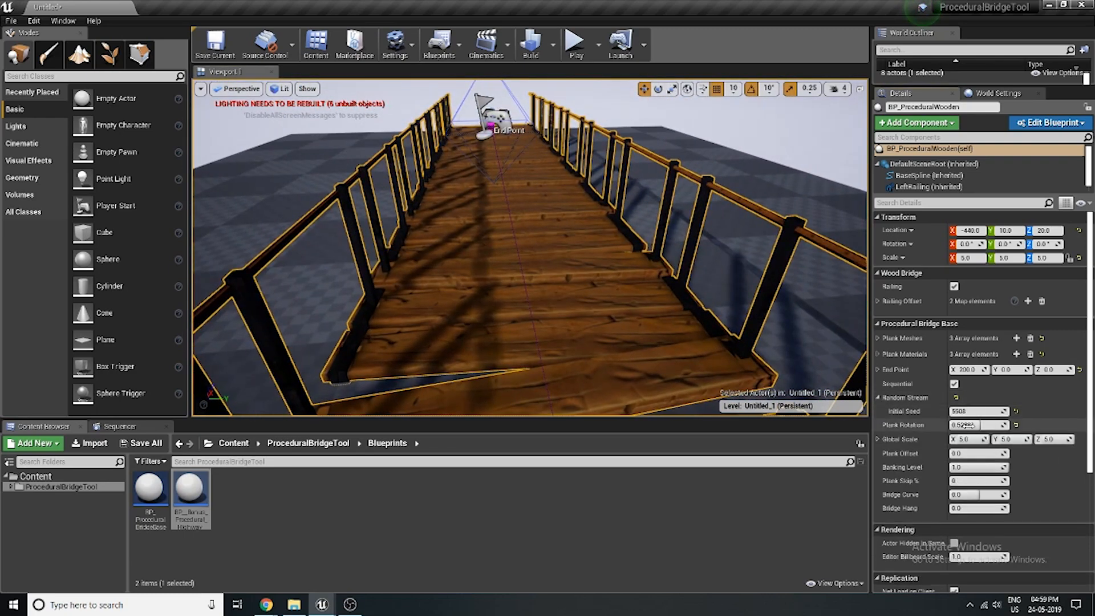
{"action": "left_click_drag", "start_coordinate": [976, 411], "coordinate": [988, 411]}
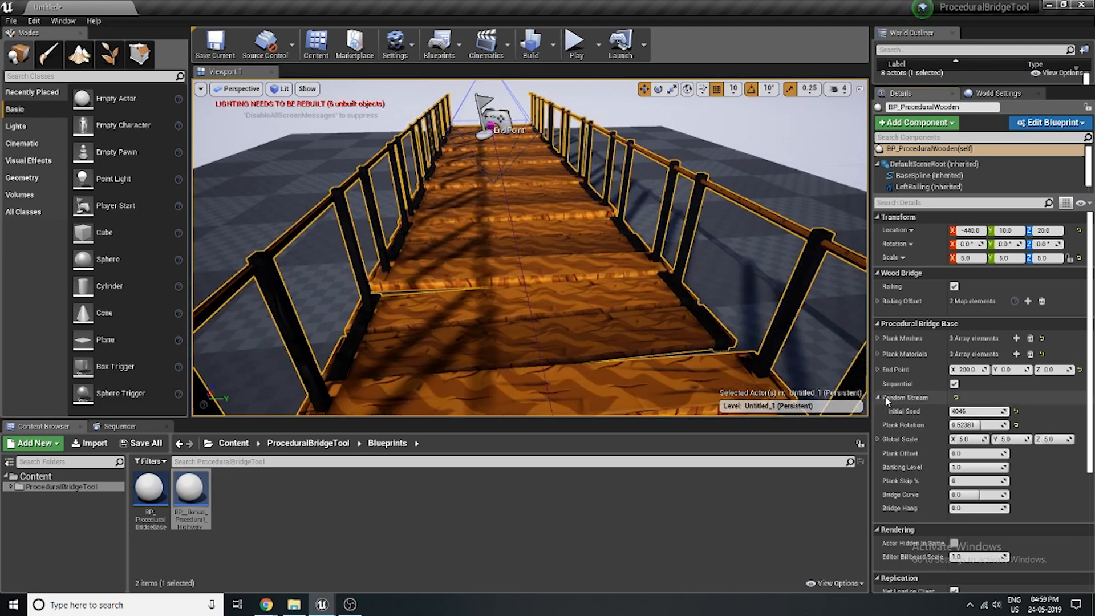
{"action": "left_click", "coordinate": [878, 398]}
Try adjusting the bridge's Banking Level
{"action": "mouse_move", "coordinate": [684, 285]}
{"action": "right_mouse_down"}
{"action": "mouse_move", "coordinate": [687, 325]}
{"action": "mouse_move", "coordinate": [718, 337]}
{"action": "mouse_move", "coordinate": [682, 288]}
{"action": "mouse_move", "coordinate": [689, 314]}
{"action": "mouse_move", "coordinate": [701, 288]}
{"action": "mouse_move", "coordinate": [690, 285]}
{"action": "mouse_move", "coordinate": [707, 288]}
{"action": "mouse_move", "coordinate": [685, 301]}
{"action": "right_mouse_up"}
{"action": "mouse_move", "coordinate": [986, 454]}
{"action": "left_mouse_down"}
{"action": "mouse_move", "coordinate": [950, 454]}
{"action": "mouse_move", "coordinate": [1006, 454]}
{"action": "left_mouse_up"}
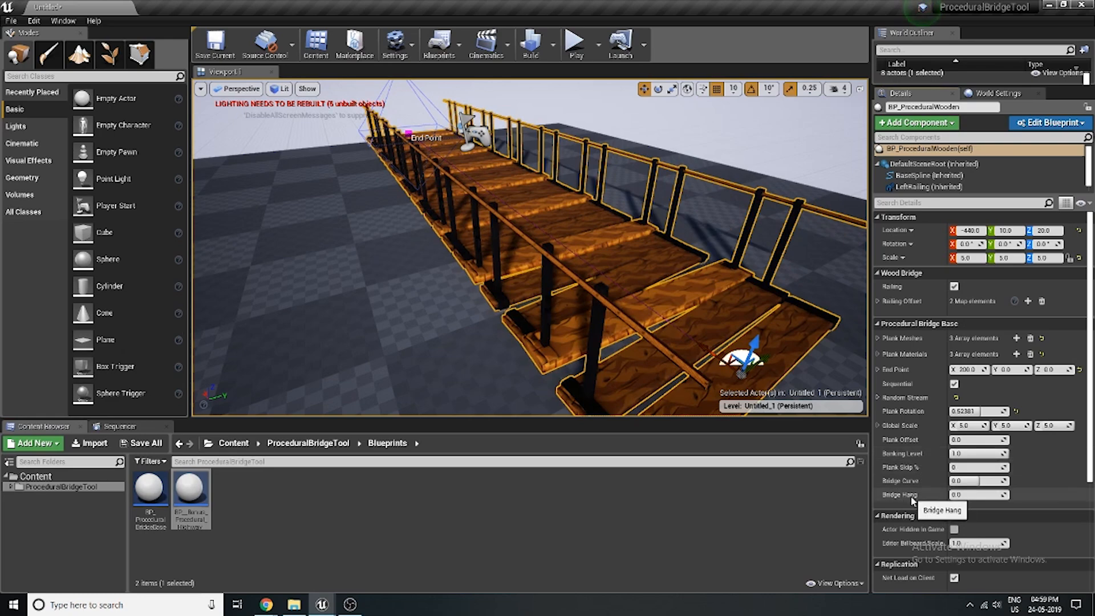
{"action": "mouse_move", "coordinate": [741, 319]}
{"action": "right_mouse_down"}
{"action": "mouse_move", "coordinate": [758, 330]}
{"action": "mouse_move", "coordinate": [767, 323]}
{"action": "mouse_move", "coordinate": [747, 325]}
{"action": "right_mouse_up"}
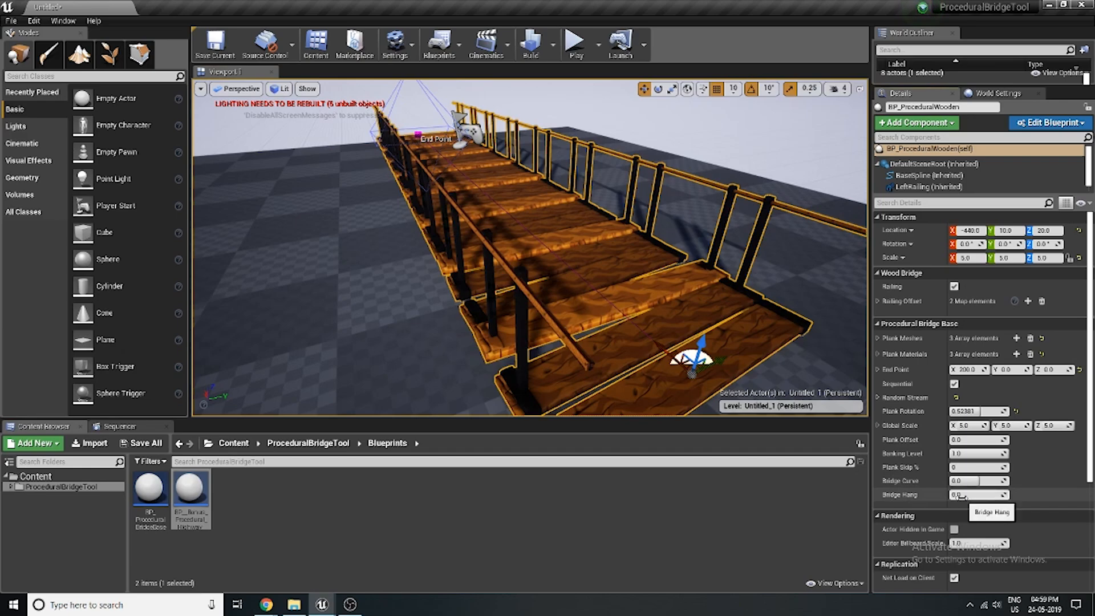
Move the bridge along X to 510 so that it extends out from the edge of the floor
{"action": "right_click_drag", "start_coordinate": [737, 342], "coordinate": [821, 313]}
{"action": "key", "text": "f"}
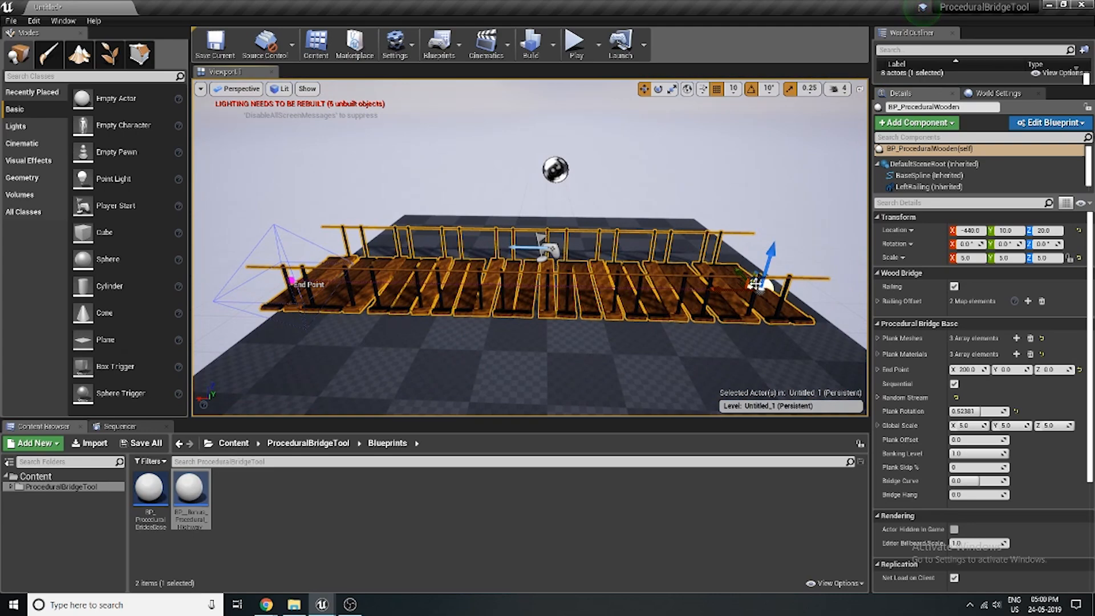
{"action": "left_click_drag", "start_coordinate": [719, 286], "coordinate": [264, 278]}
{"action": "right_click_drag", "start_coordinate": [440, 278], "coordinate": [382, 279]}
Duplicate the floor and place the copy at X 2010, under the far end of the bridge
{"action": "left_click", "coordinate": [673, 302]}
{"action": "right_click_drag", "start_coordinate": [673, 302], "coordinate": [695, 308]}
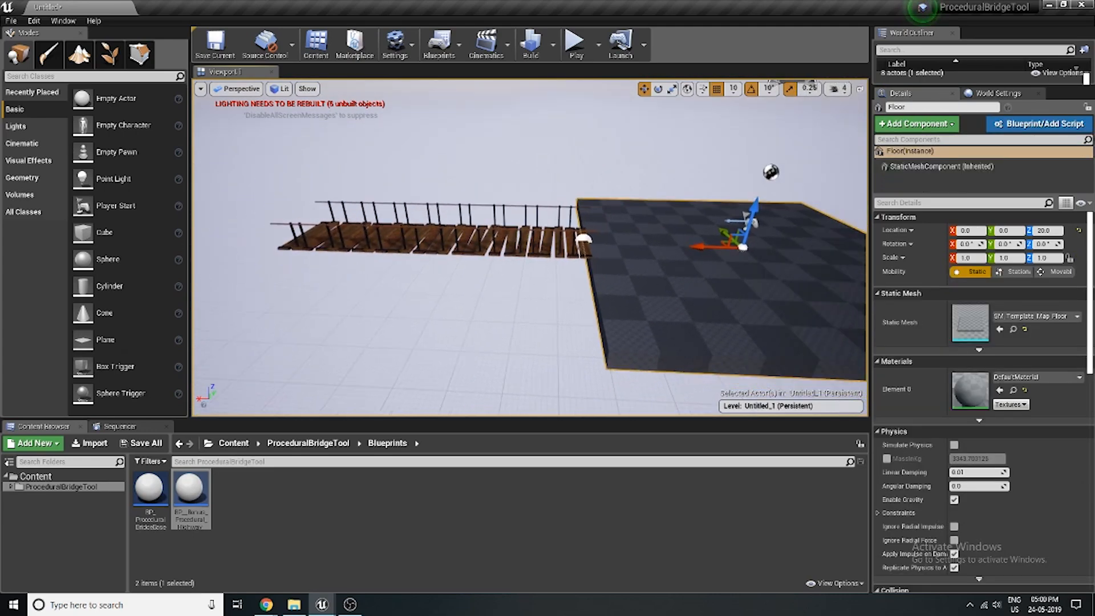
{"action": "left_click_drag", "start_coordinate": [706, 248], "coordinate": [268, 231], "text": "alt"}
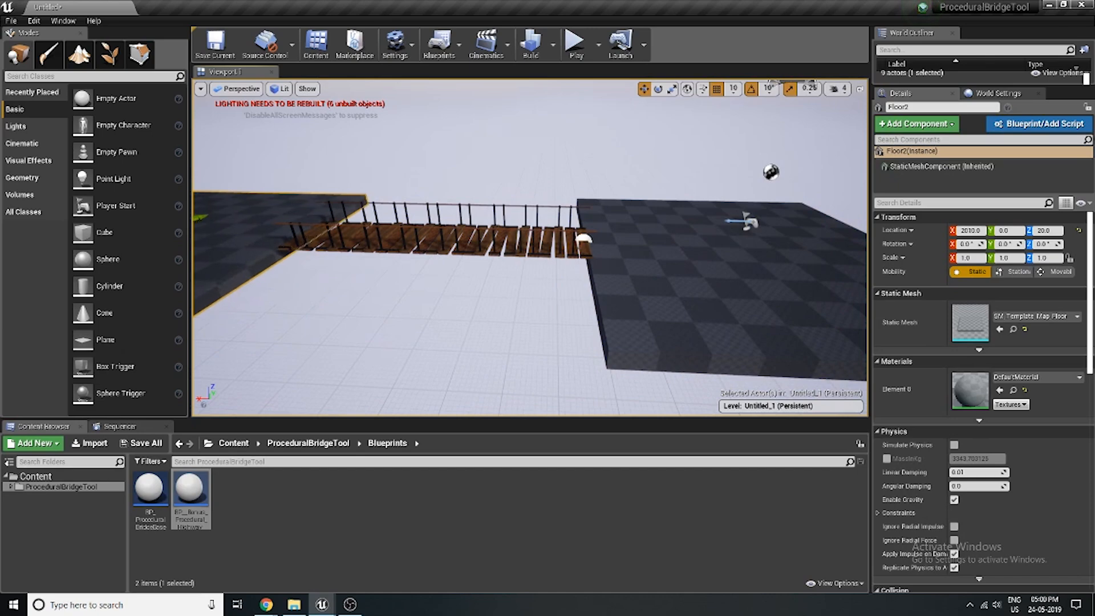
{"action": "right_click_drag", "start_coordinate": [504, 226], "coordinate": [541, 244]}
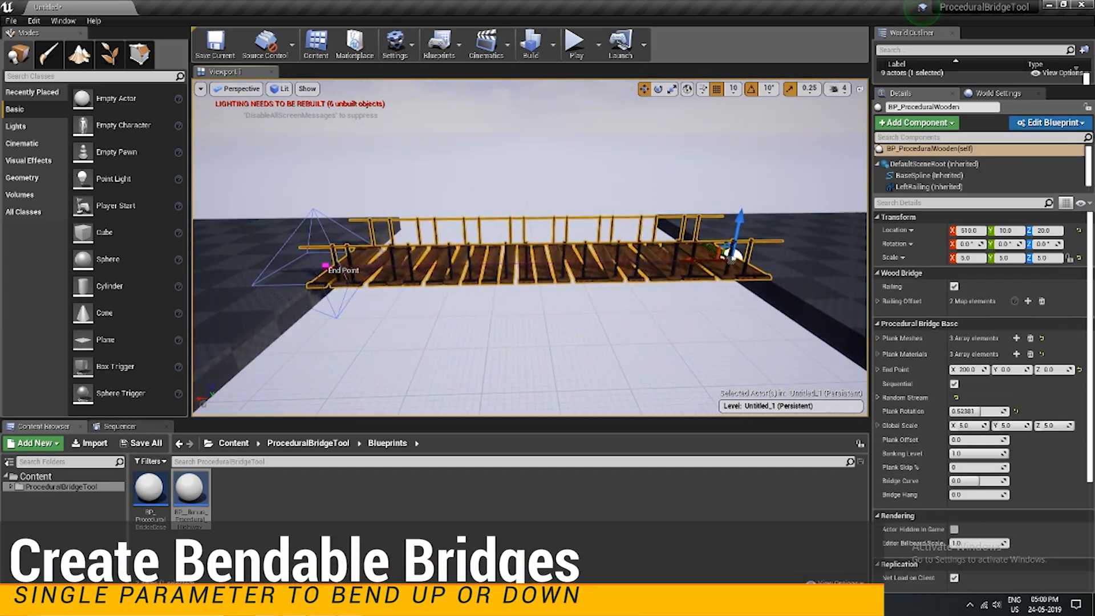
Bend the bridge downward with Bridge Hang, trying about 30.3 and 40 before setting it to 30
{"action": "right_click_drag", "start_coordinate": [530, 248], "coordinate": [530, 249]}
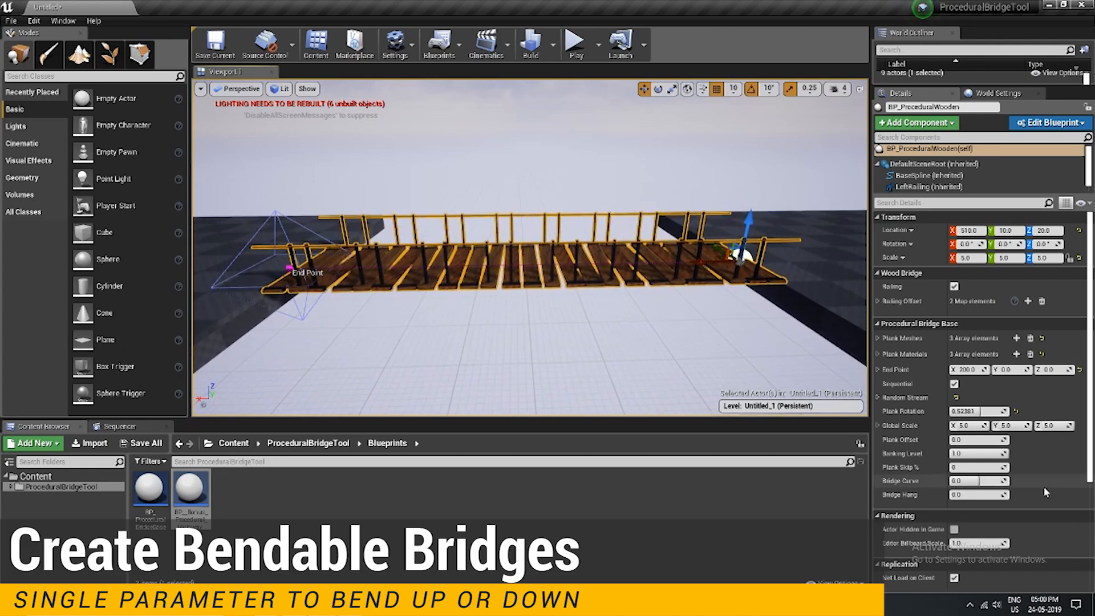
{"action": "left_click_drag", "start_coordinate": [973, 496], "coordinate": [1002, 496]}
{"action": "right_click_drag", "start_coordinate": [584, 220], "coordinate": [575, 245]}
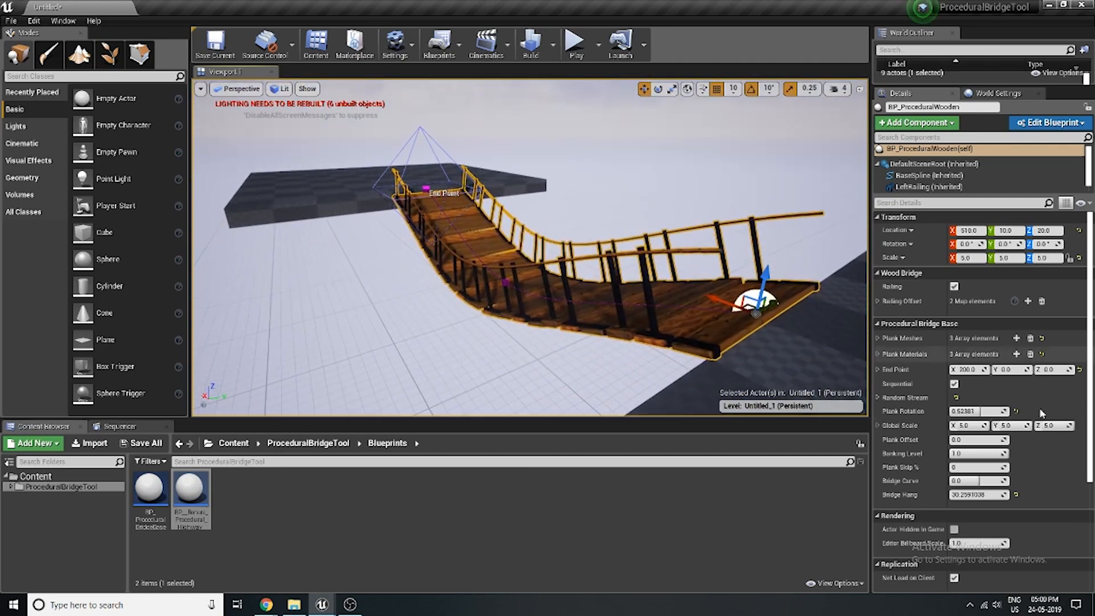
{"action": "type", "text": "40"}
{"action": "key", "text": "Return"}
{"action": "type", "text": "30"}
{"action": "key", "text": "Return"}
{"action": "right_click_drag", "start_coordinate": [616, 257], "coordinate": [554, 281]}
{"action": "left_click", "coordinate": [439, 44]}
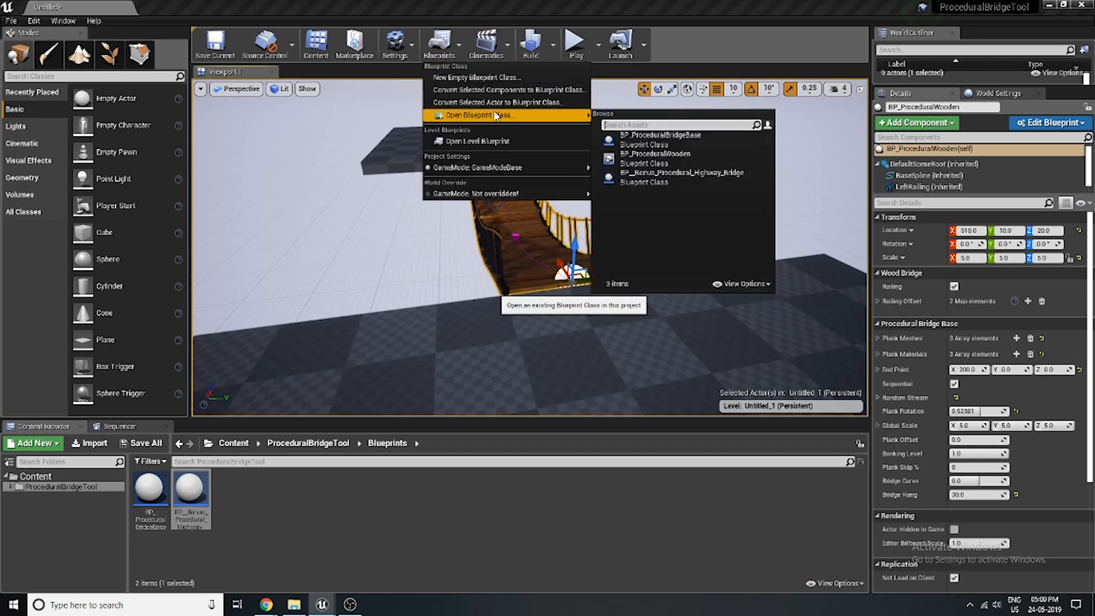
{"action": "mouse_move", "coordinate": [513, 167]}
{"action": "mouse_move", "coordinate": [665, 193]}
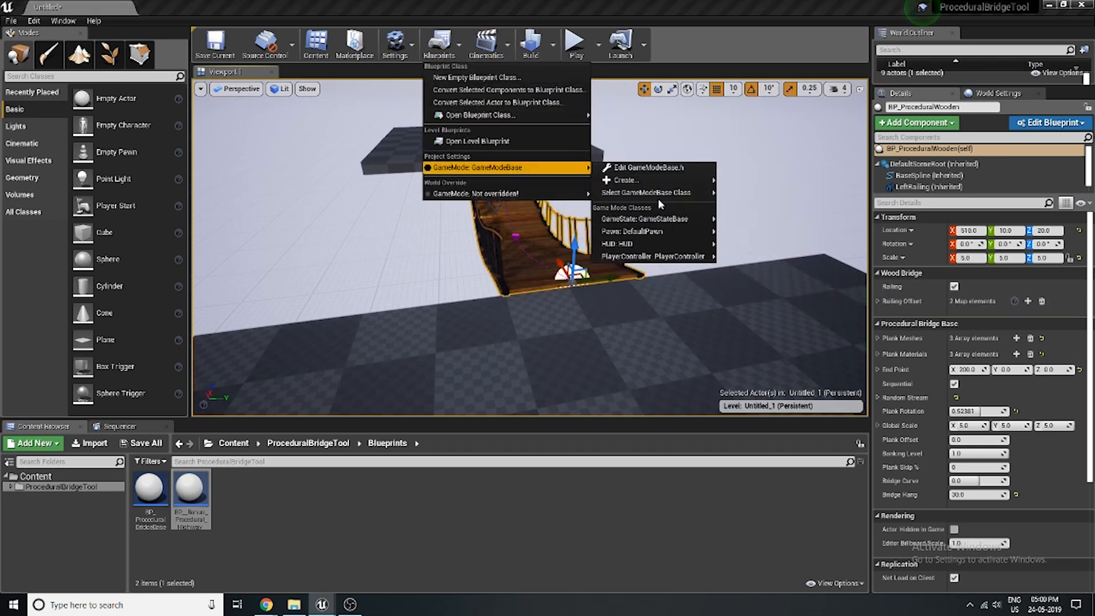
{"action": "left_click", "coordinate": [426, 339]}
{"action": "mouse_move", "coordinate": [426, 339]}
{"action": "right_mouse_down"}
{"action": "mouse_move", "coordinate": [425, 320]}
{"action": "mouse_move", "coordinate": [438, 343]}
{"action": "right_mouse_up"}
{"action": "key", "text": "w"}
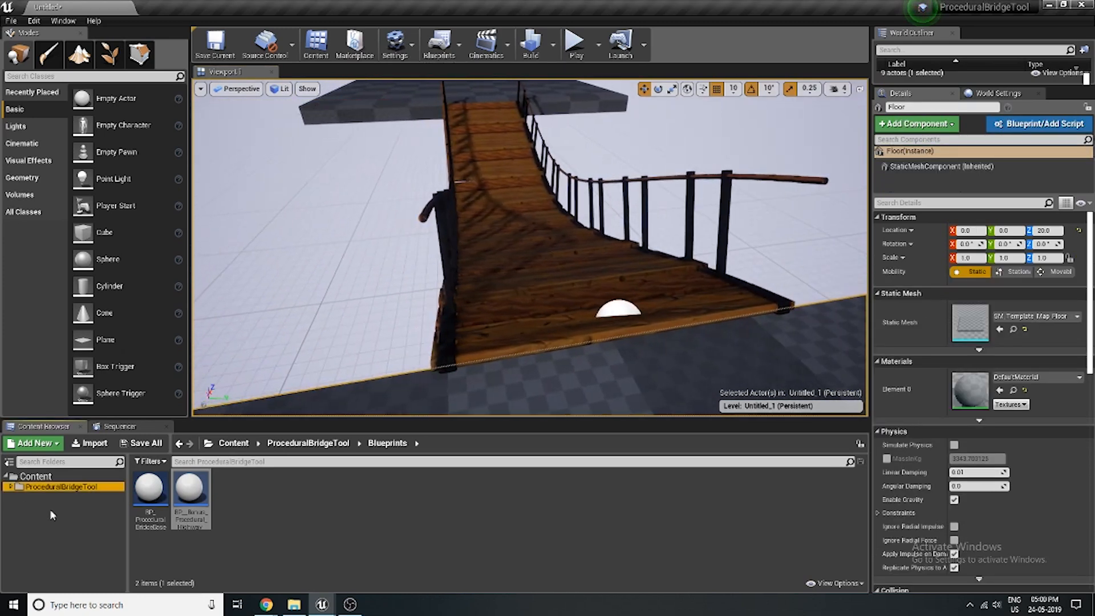
{"action": "right_click", "coordinate": [50, 509]}
{"action": "left_click", "coordinate": [23, 443]}
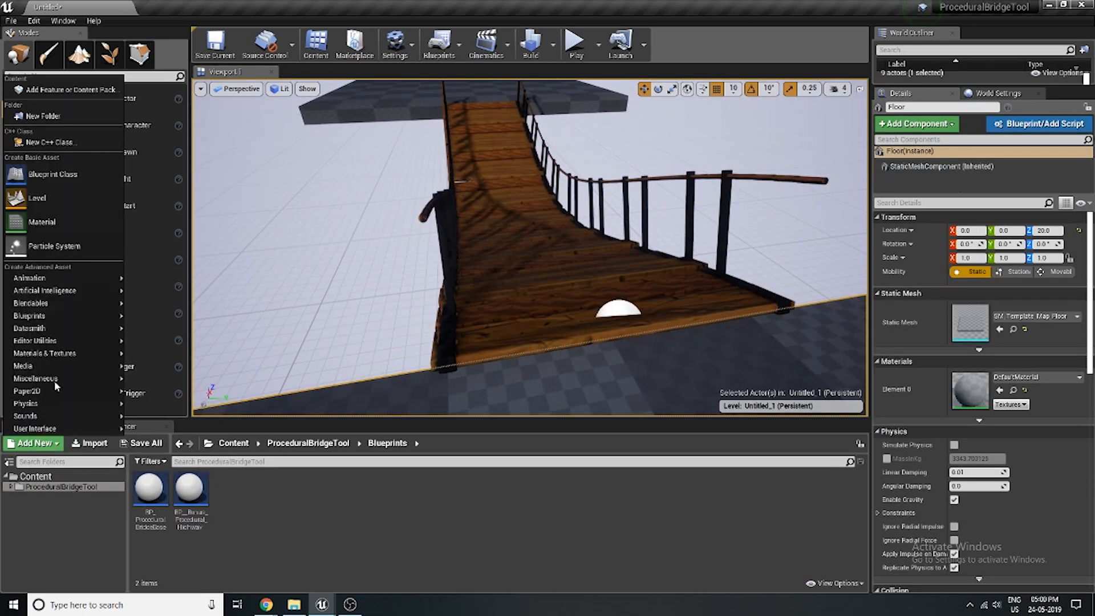
{"action": "left_click", "coordinate": [303, 512]}
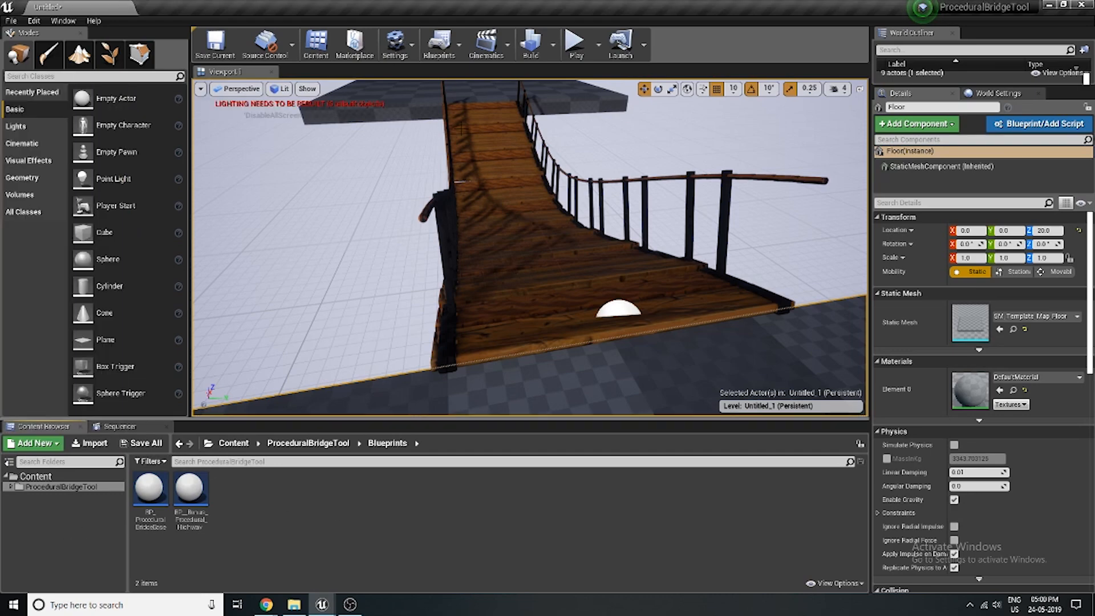
Play-test the level, walking over the sagging bridge and viewing it from the side between the two floors
{"action": "left_click", "coordinate": [574, 42]}
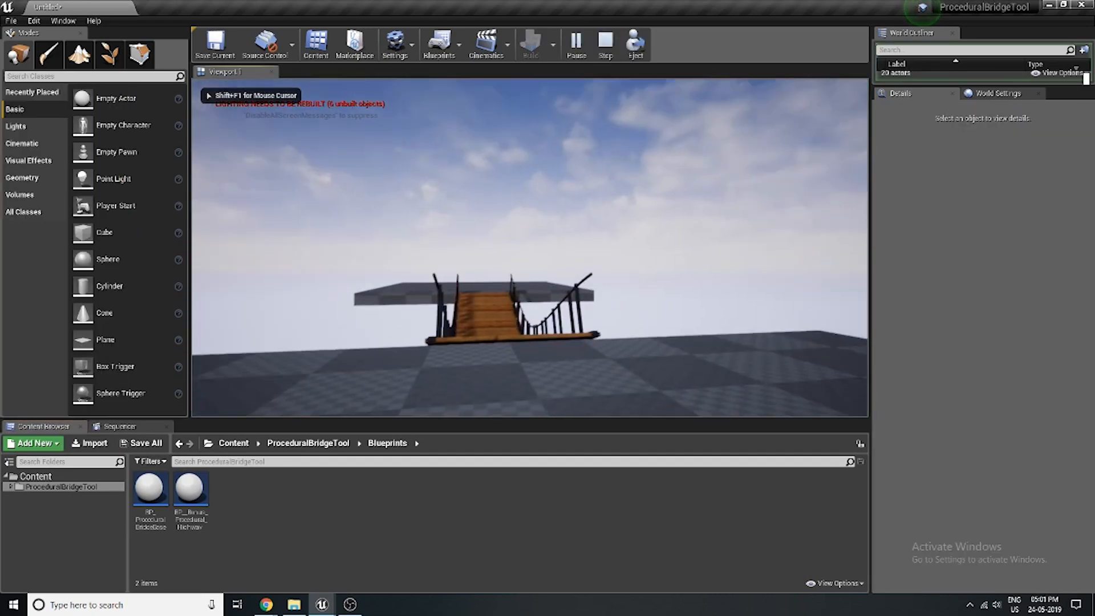
{"action": "key", "text": "w"}
{"action": "key", "text": "s"}
{"action": "key", "text": "w"}
{"action": "key", "text": "w"}
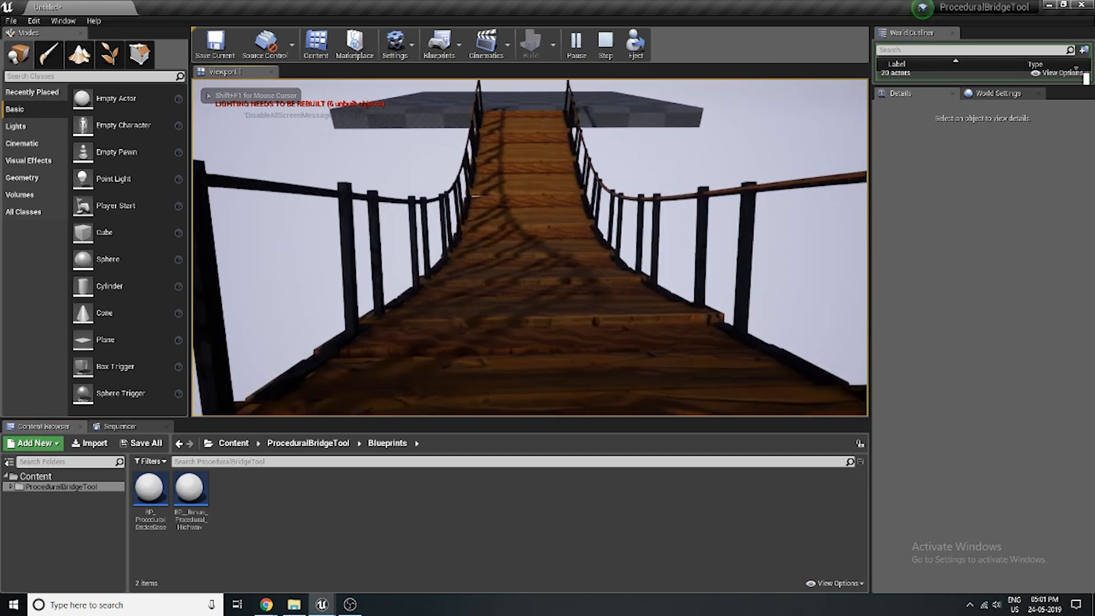
{"action": "key", "text": "s"}
{"action": "key", "text": "d"}
{"action": "key", "text": "a"}
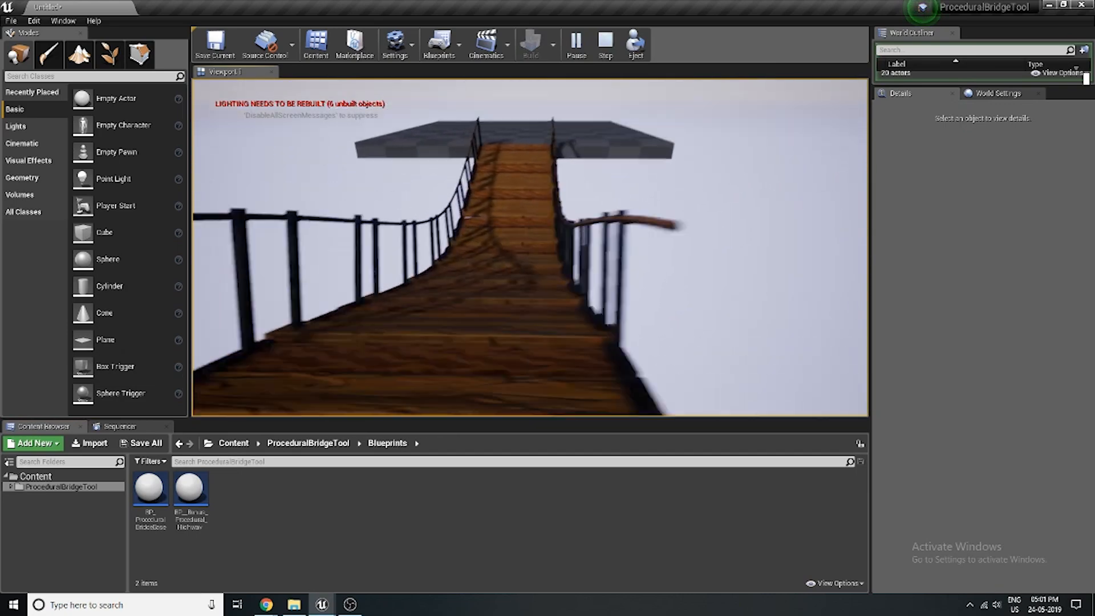
{"action": "key", "text": "w"}
{"action": "key", "text": "w"}
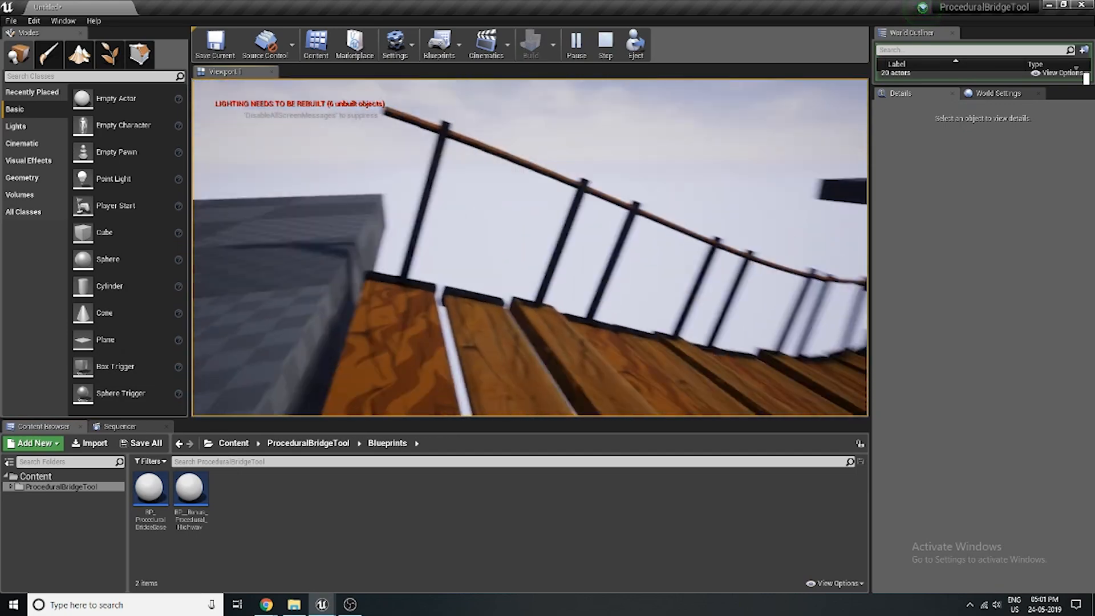
{"action": "key", "text": "d"}
{"action": "key", "text": "d"}
{"action": "key", "text": "w"}
{"action": "key", "text": "a"}
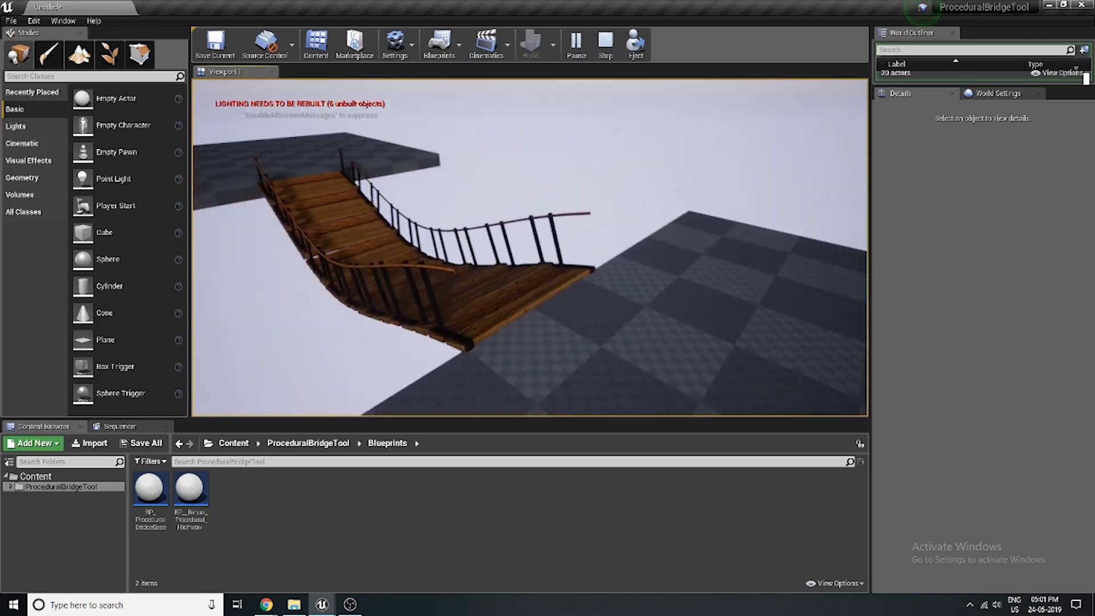
{"action": "key", "text": "Escape"}
Arch the bridge upward by setting its Bridge Hang to -30
{"action": "key", "text": "a"}
{"action": "right_click_drag", "start_coordinate": [397, 317], "coordinate": [490, 288]}
{"action": "left_click", "coordinate": [960, 495]}
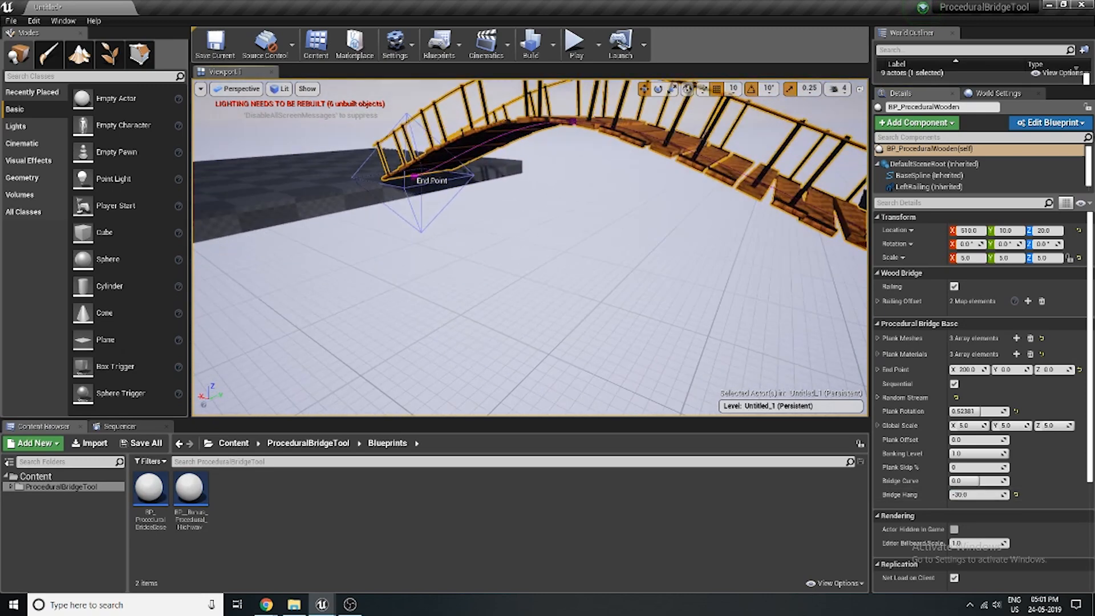
Play-test the arched bridge by crossing it to the far floor, then return to editing
{"action": "left_click", "coordinate": [574, 46]}
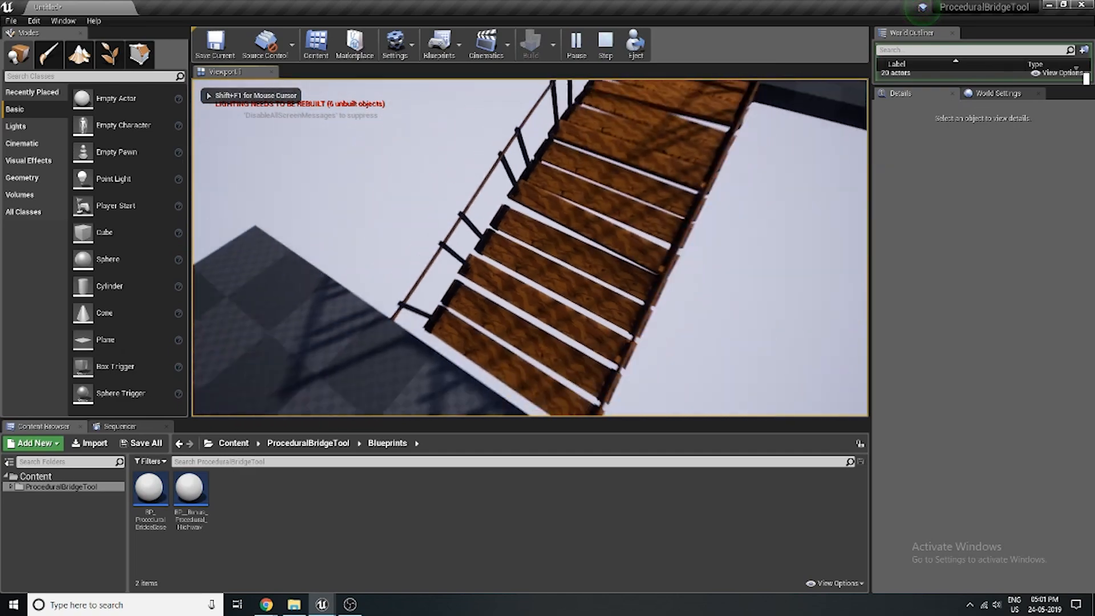
{"action": "key", "text": "w"}
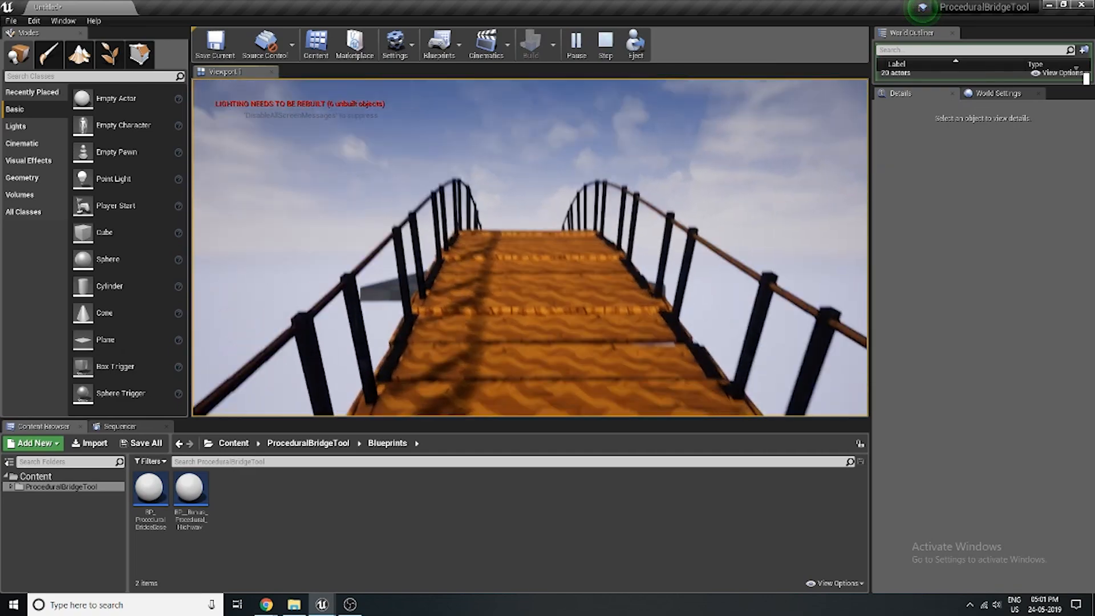
{"action": "key", "text": "w"}
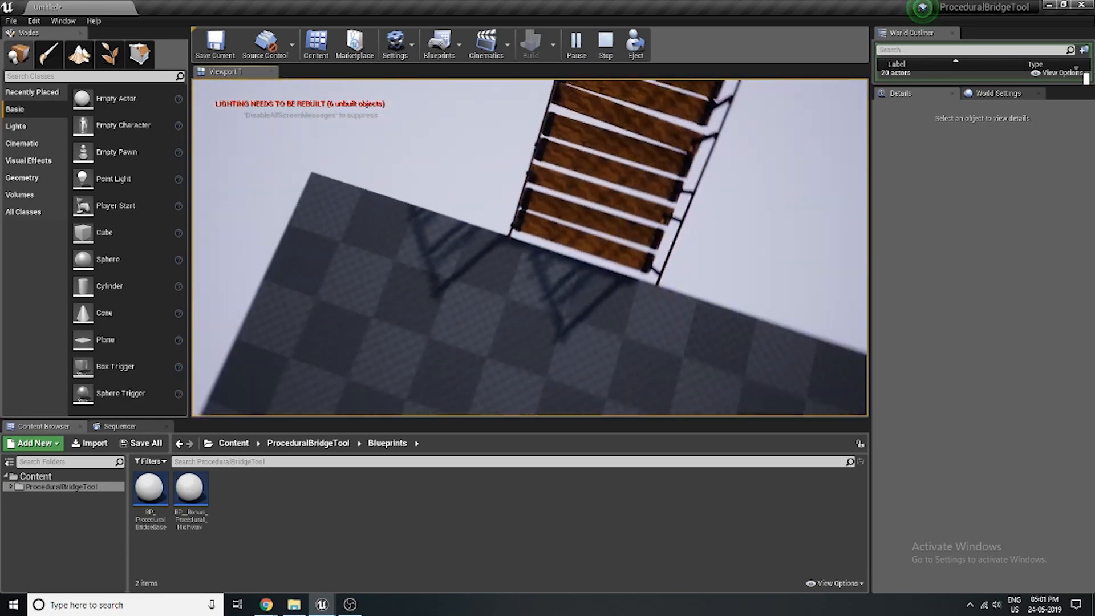
{"action": "key", "text": "w"}
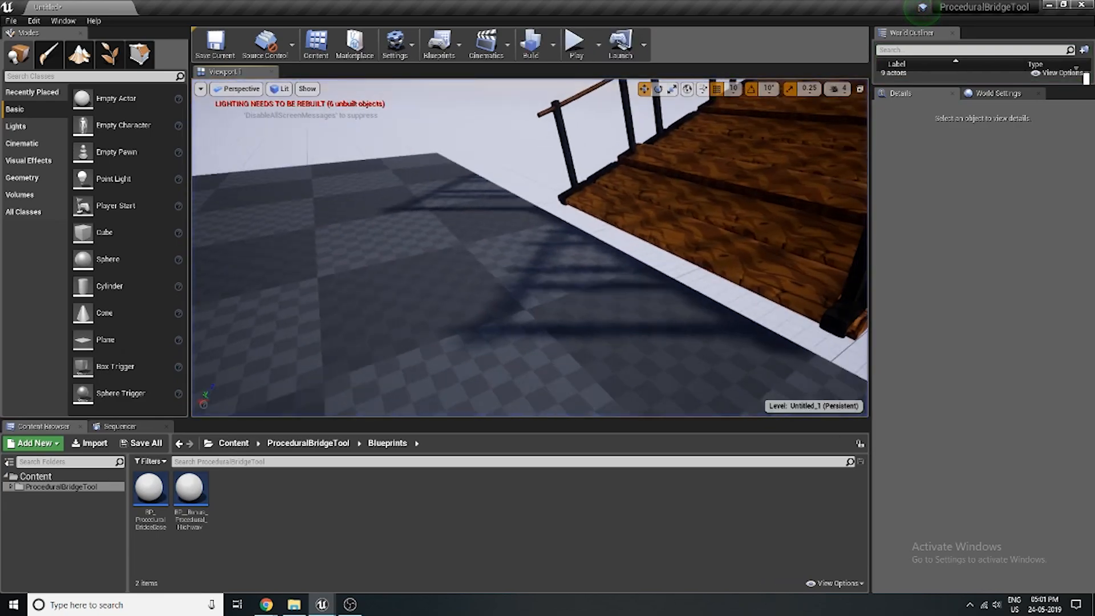
Move the bridge's End Point to X 204, Z -2 so that it meets the far floor
{"action": "left_click", "coordinate": [338, 224]}
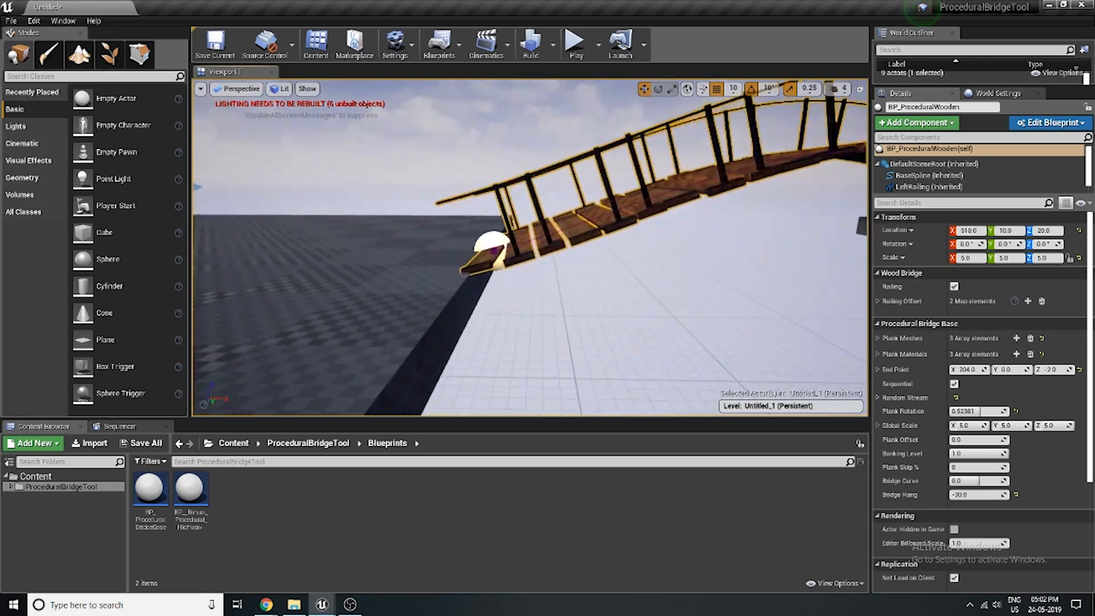
{"action": "left_click_drag", "start_coordinate": [513, 251], "coordinate": [650, 250], "text": "alt"}
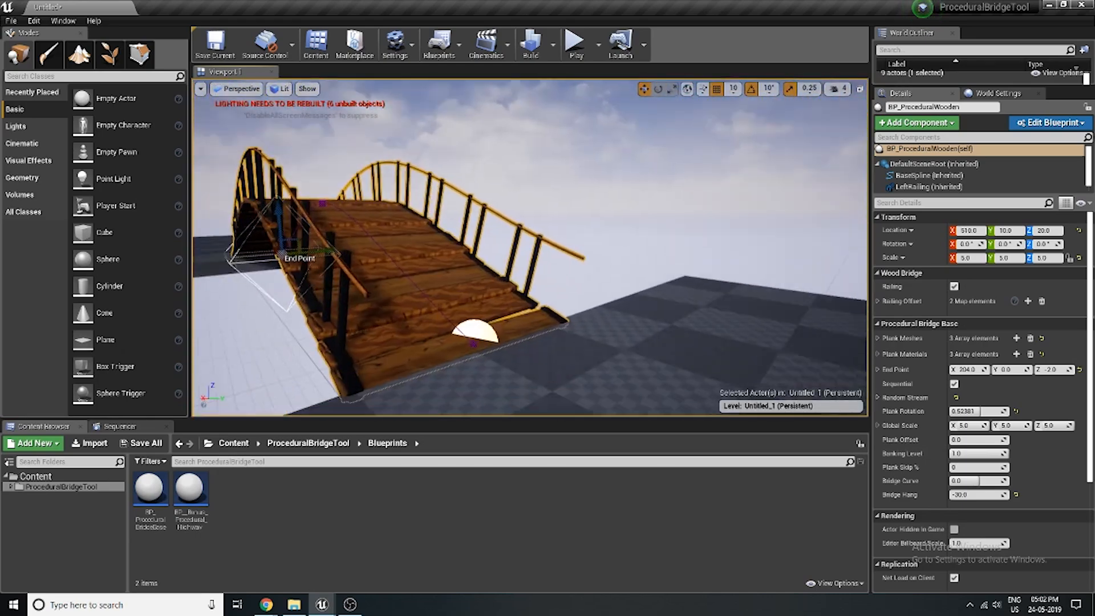
Try Banking Level values of about 0.63 and 0 on the arched bridge, then reset it to 1
{"action": "mouse_move", "coordinate": [531, 251]}
{"action": "right_mouse_down"}
{"action": "mouse_move", "coordinate": [468, 250]}
{"action": "mouse_move", "coordinate": [508, 205]}
{"action": "mouse_move", "coordinate": [490, 191]}
{"action": "mouse_move", "coordinate": [491, 239]}
{"action": "mouse_move", "coordinate": [496, 194]}
{"action": "mouse_move", "coordinate": [411, 228]}
{"action": "mouse_move", "coordinate": [325, 228]}
{"action": "mouse_move", "coordinate": [490, 240]}
{"action": "mouse_move", "coordinate": [513, 296]}
{"action": "mouse_move", "coordinate": [491, 171]}
{"action": "mouse_move", "coordinate": [493, 233]}
{"action": "mouse_move", "coordinate": [536, 263]}
{"action": "right_mouse_up"}
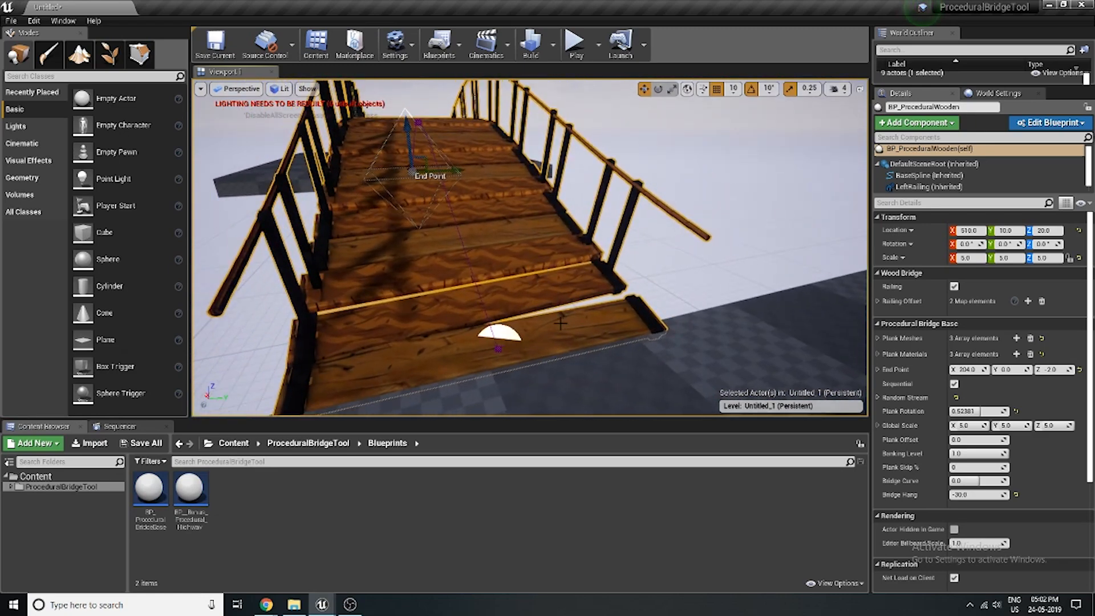
{"action": "right_click_drag", "start_coordinate": [561, 323], "coordinate": [558, 285]}
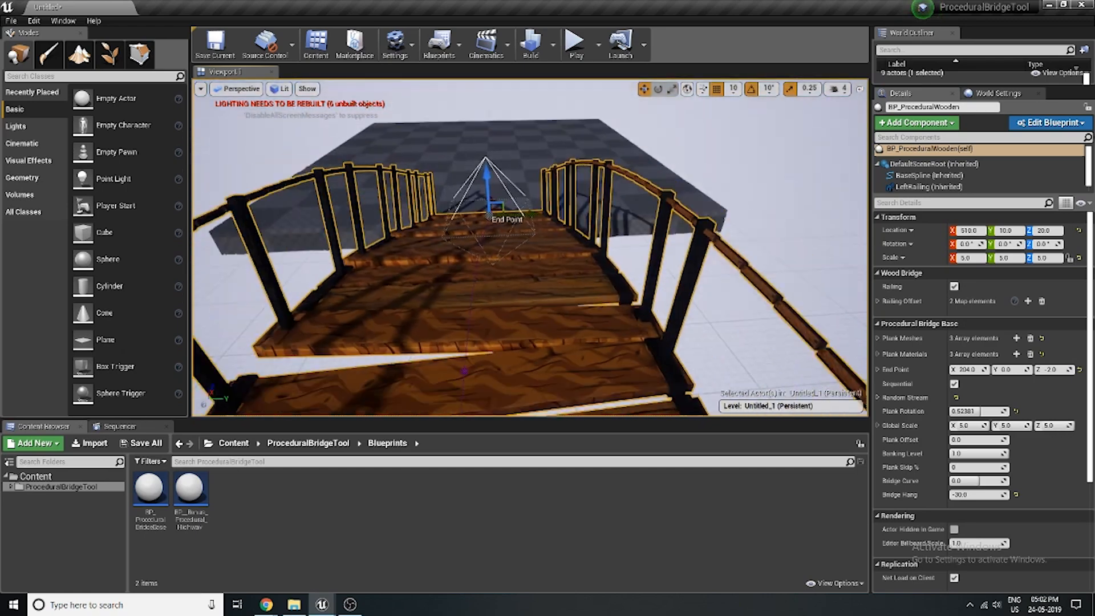
{"action": "right_click_drag", "start_coordinate": [530, 245], "coordinate": [604, 228]}
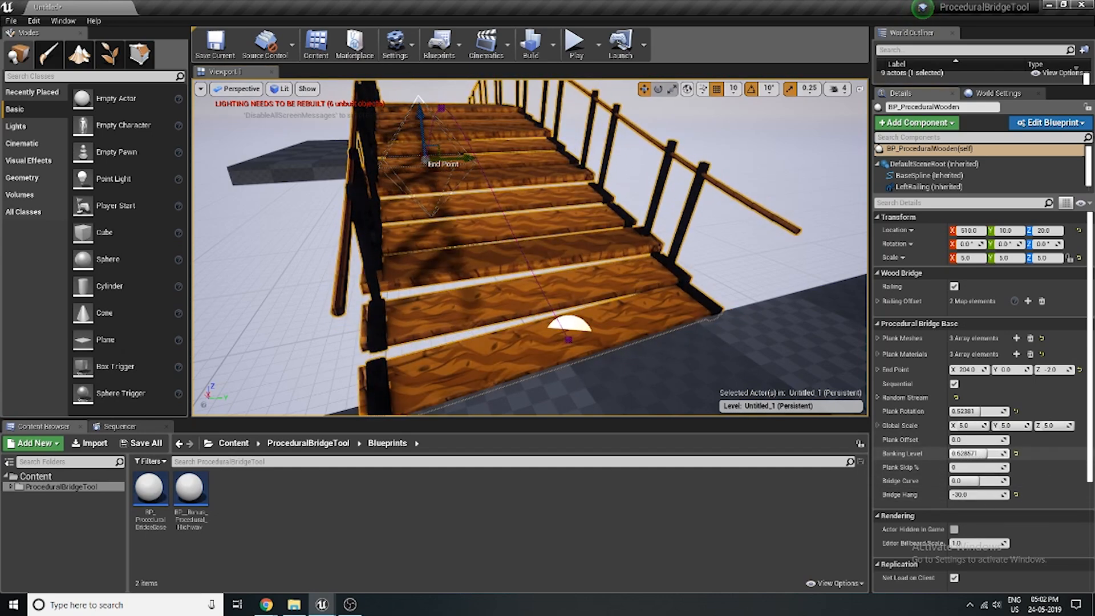
{"action": "right_click_drag", "start_coordinate": [604, 245], "coordinate": [434, 191]}
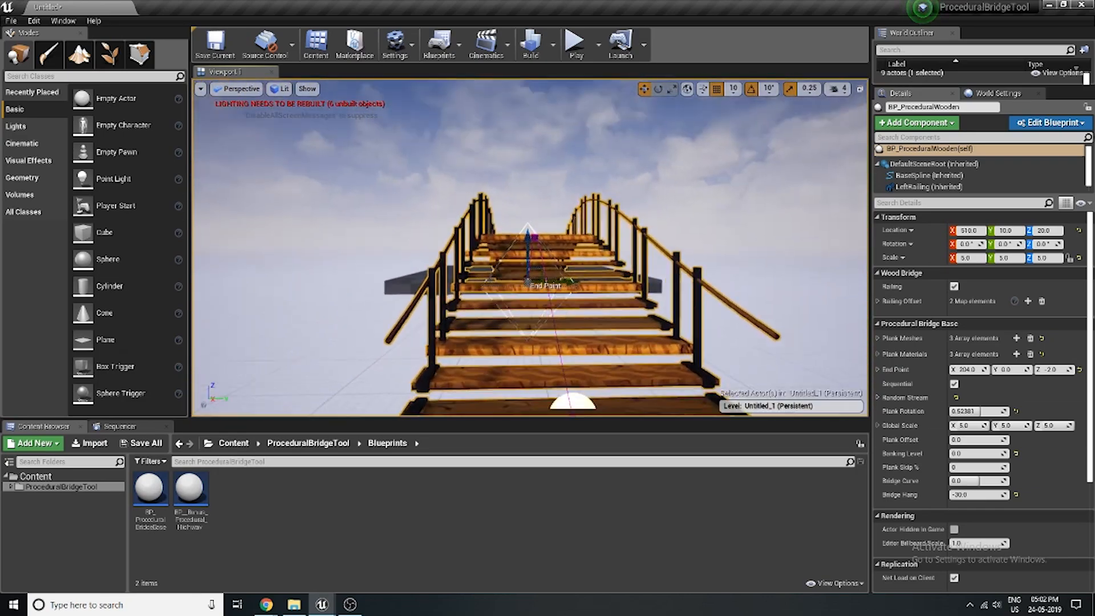
{"action": "right_click_drag", "start_coordinate": [633, 319], "coordinate": [699, 327]}
{"action": "left_click", "coordinate": [1015, 453]}
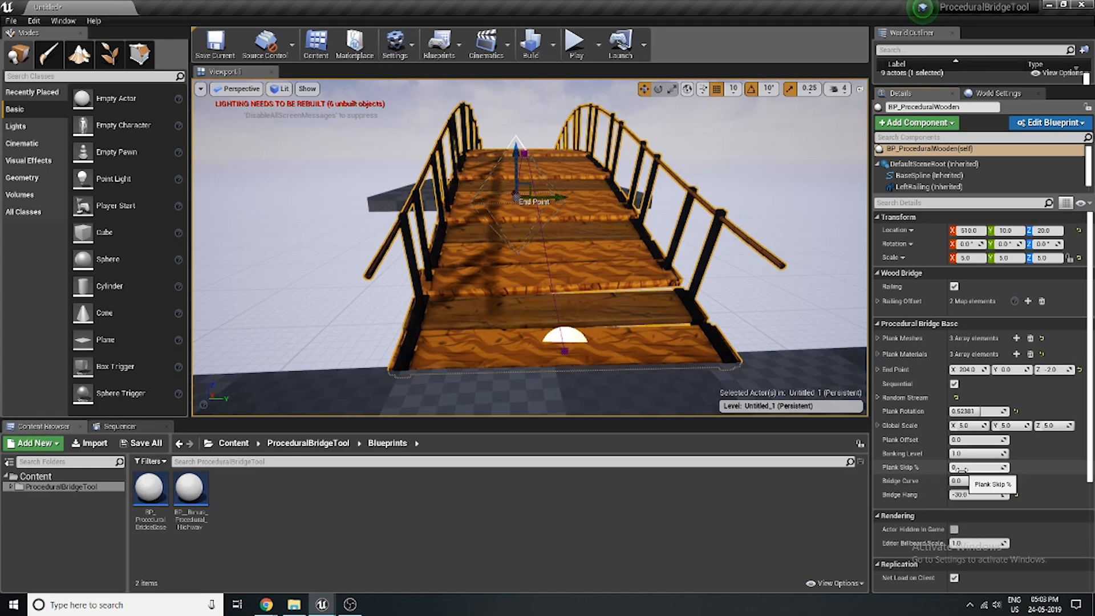
Try low and high Plank Skip % values on the bridge, then set it to 1
{"action": "right_click_drag", "start_coordinate": [609, 335], "coordinate": [542, 342]}
{"action": "mouse_move", "coordinate": [964, 468]}
{"action": "left_mouse_down"}
{"action": "mouse_move", "coordinate": [982, 468]}
{"action": "mouse_move", "coordinate": [964, 469]}
{"action": "left_mouse_up"}
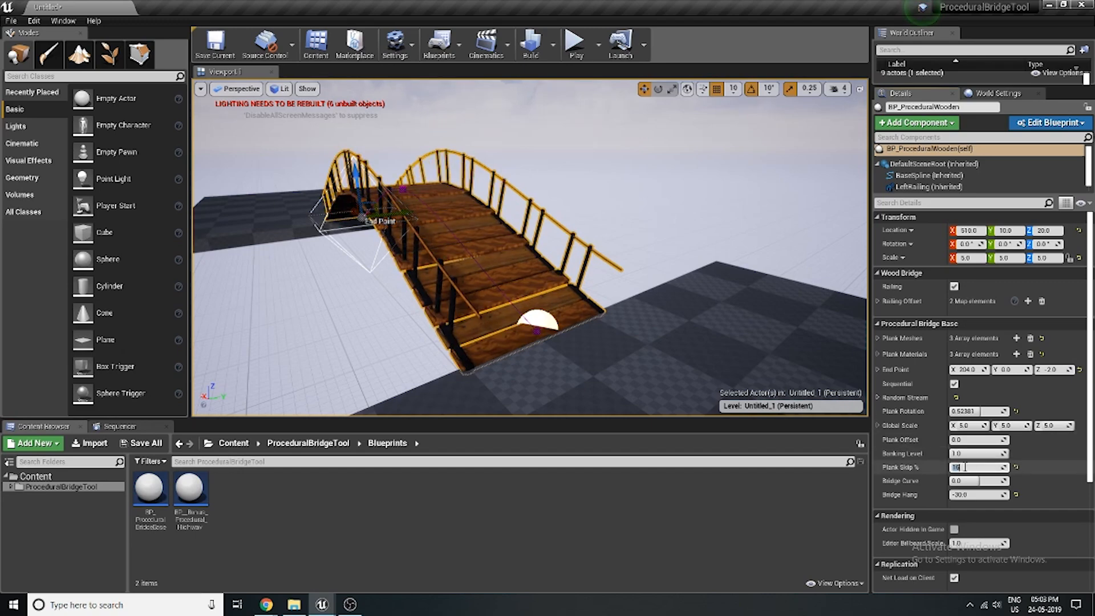
{"action": "right_click_drag", "start_coordinate": [631, 294], "coordinate": [582, 308]}
{"action": "mouse_move", "coordinate": [961, 463]}
{"action": "left_mouse_down"}
{"action": "mouse_move", "coordinate": [988, 467]}
{"action": "mouse_move", "coordinate": [959, 466]}
{"action": "left_mouse_up"}
{"action": "right_click_drag", "start_coordinate": [482, 306], "coordinate": [450, 302]}
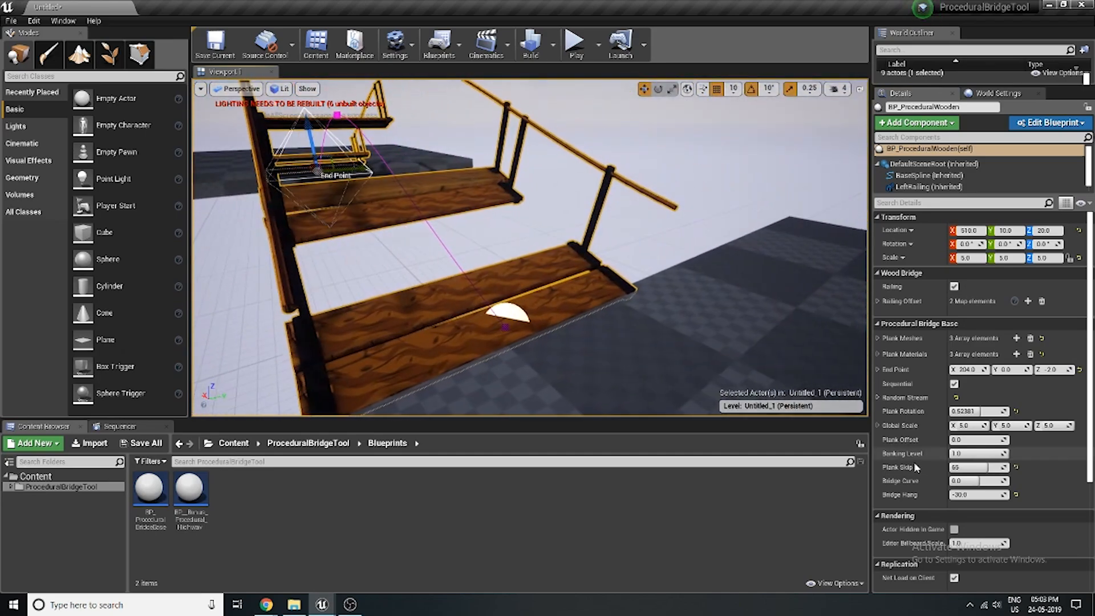
{"action": "type", "text": "1"}
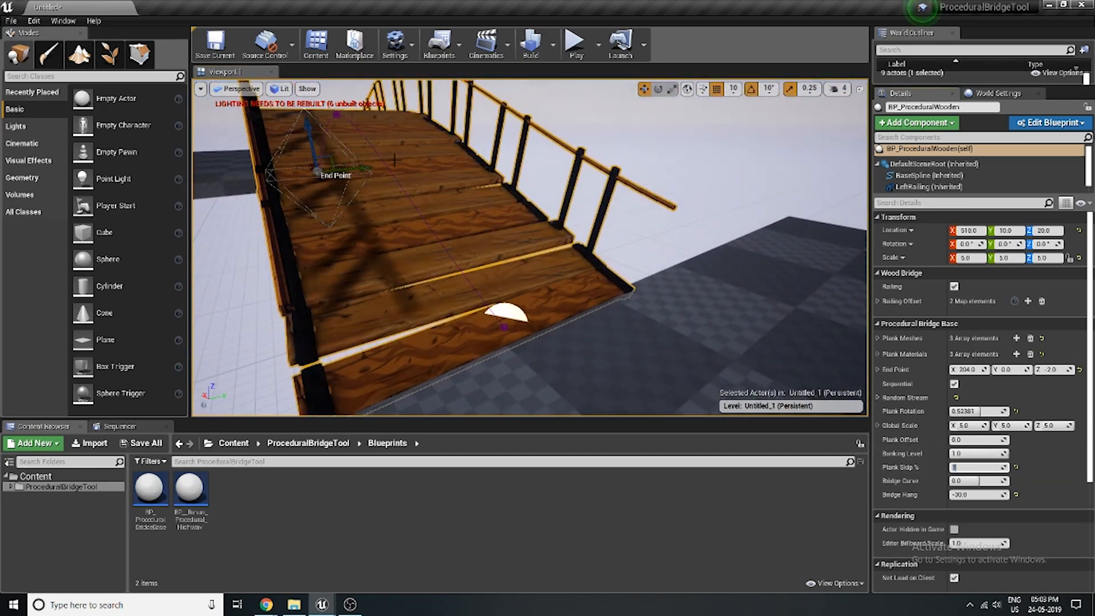
Try a Plank Skip % of 20 on the bridge, then lower it to 10
{"action": "right_click_drag", "start_coordinate": [370, 169], "coordinate": [341, 181]}
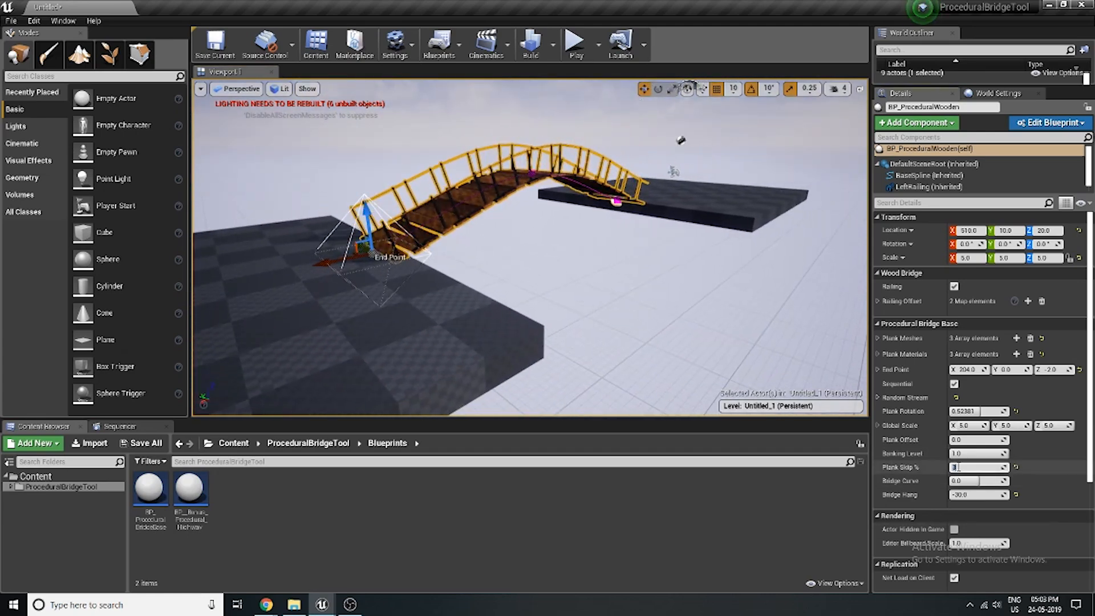
{"action": "right_click_drag", "start_coordinate": [684, 296], "coordinate": [746, 302]}
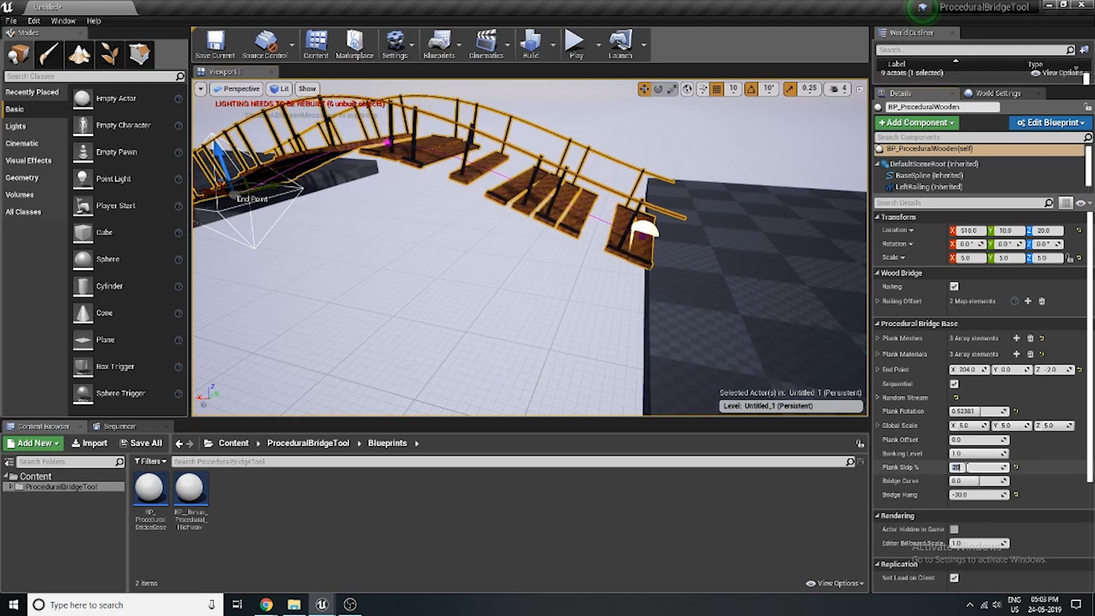
{"action": "right_click_drag", "start_coordinate": [729, 240], "coordinate": [685, 251]}
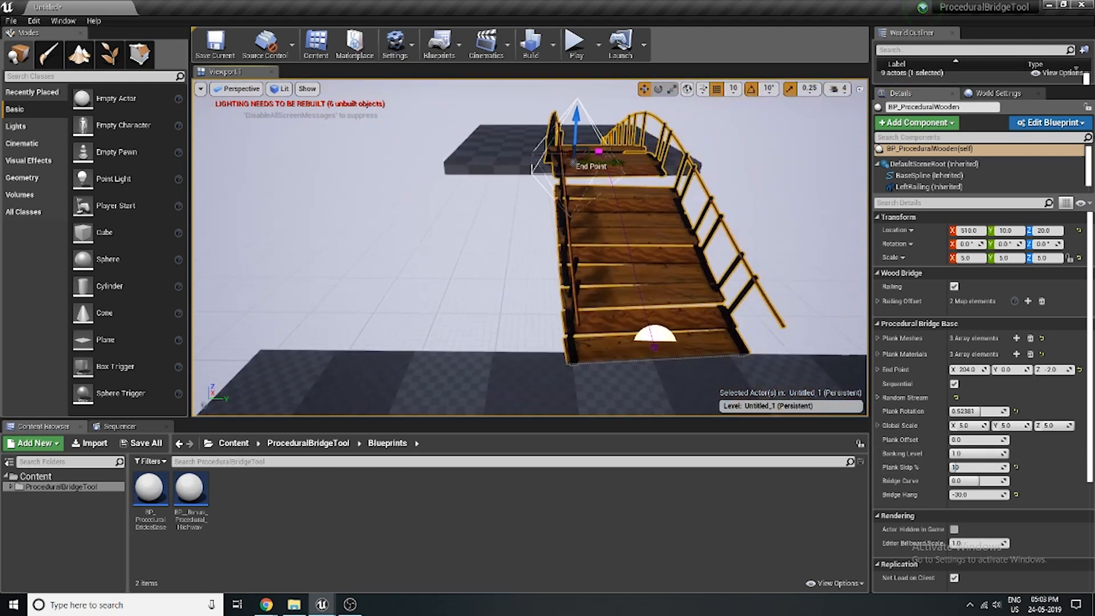
Play-test the bridge with skipped planks from several sides, then restore Plank Skip % to 0
{"action": "left_click", "coordinate": [574, 43]}
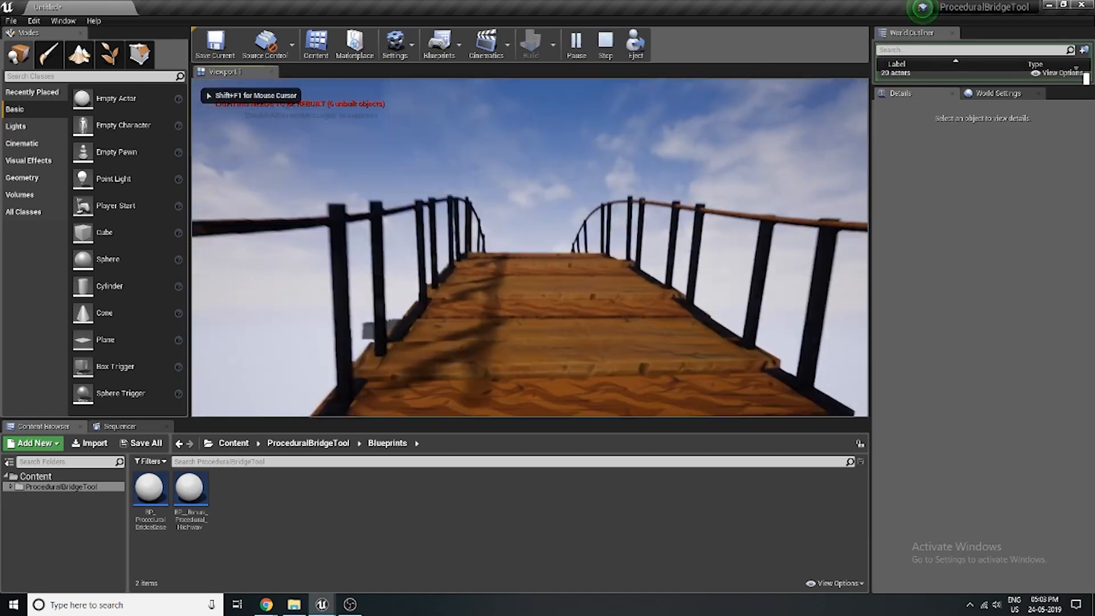
{"action": "key", "text": "s"}
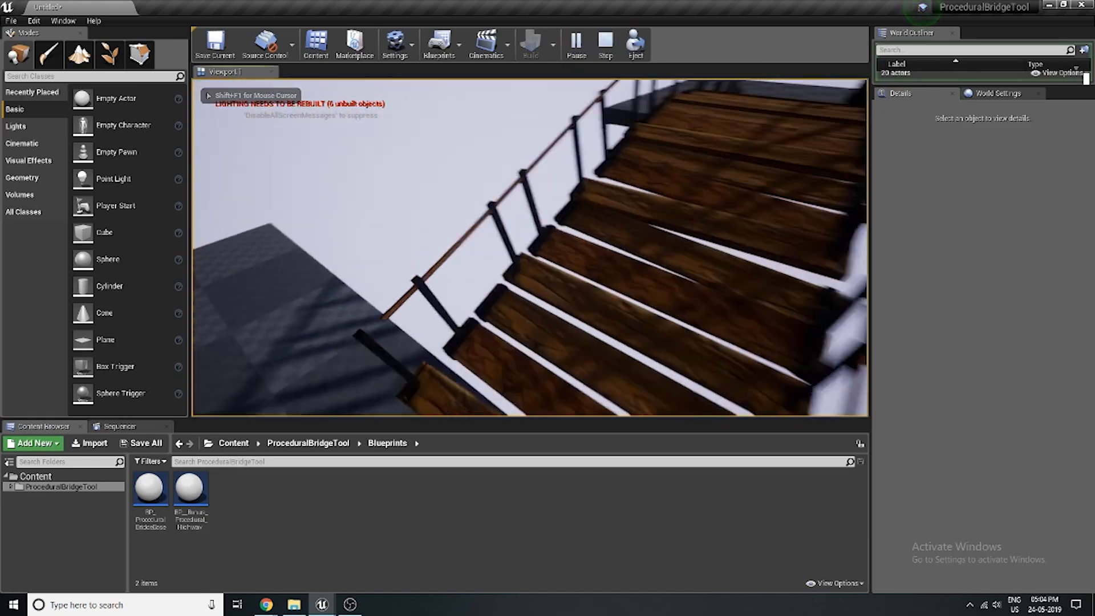
{"action": "key", "text": "d"}
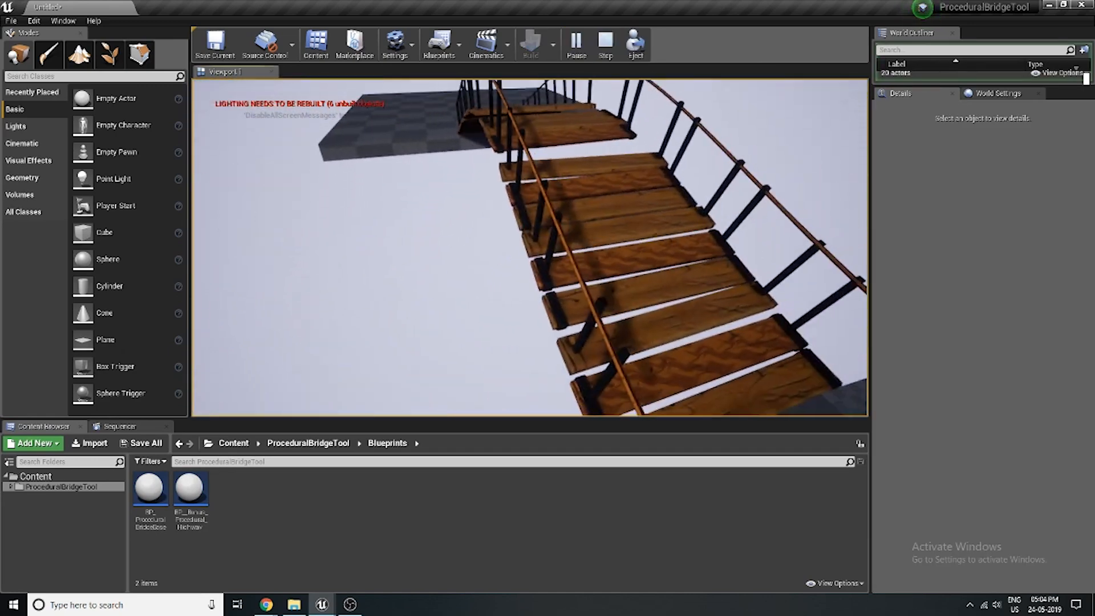
{"action": "key", "text": "w"}
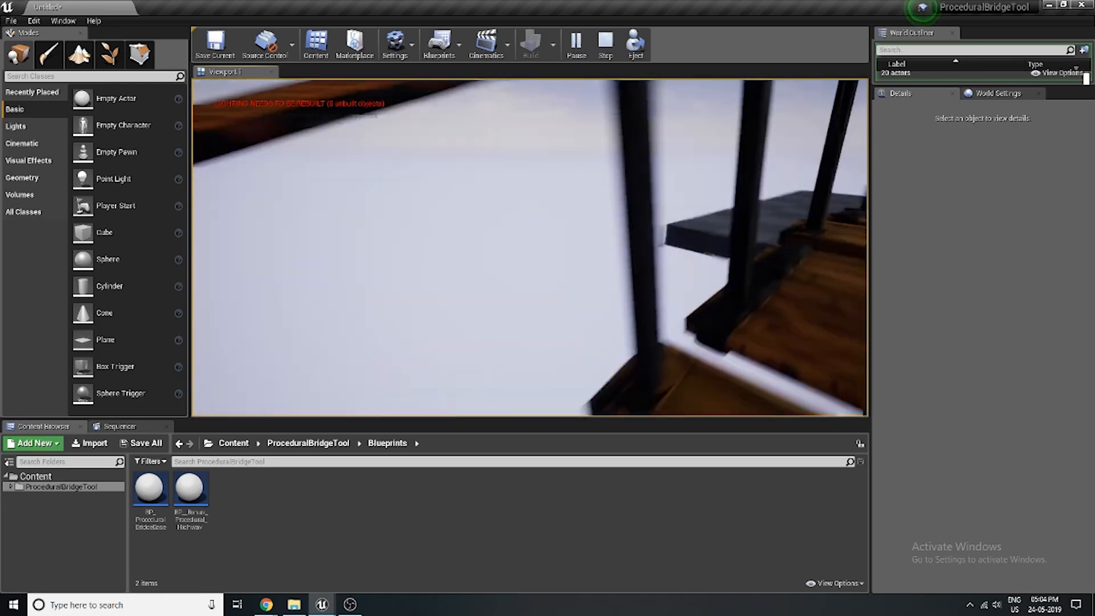
{"action": "key", "text": "s"}
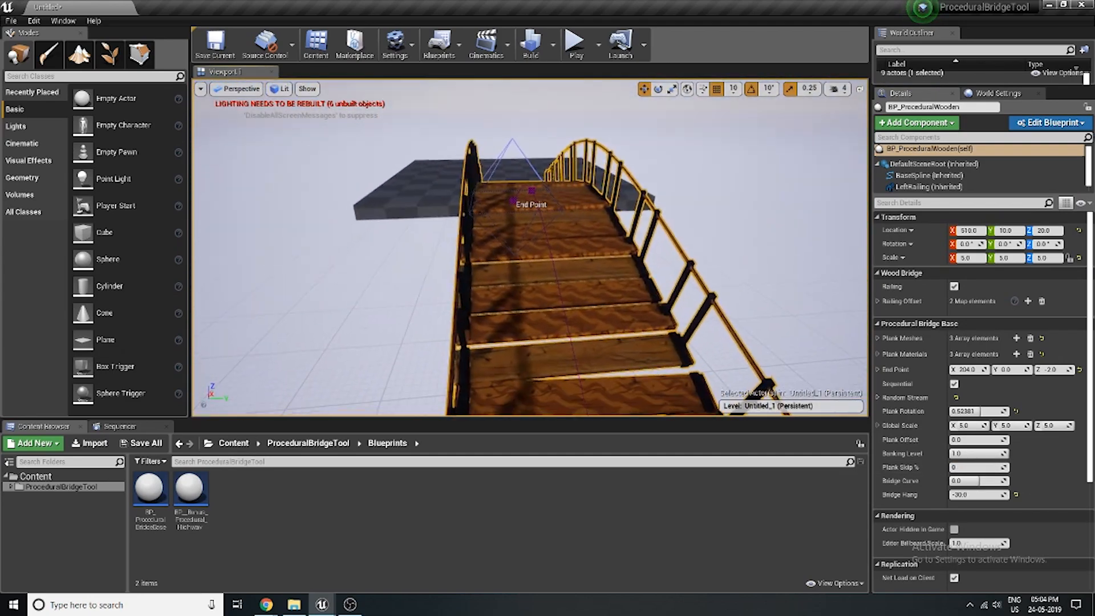
Shift the bridge's End Point sideways to Y -40 on the far floor
{"action": "right_click_drag", "start_coordinate": [530, 248], "coordinate": [422, 296]}
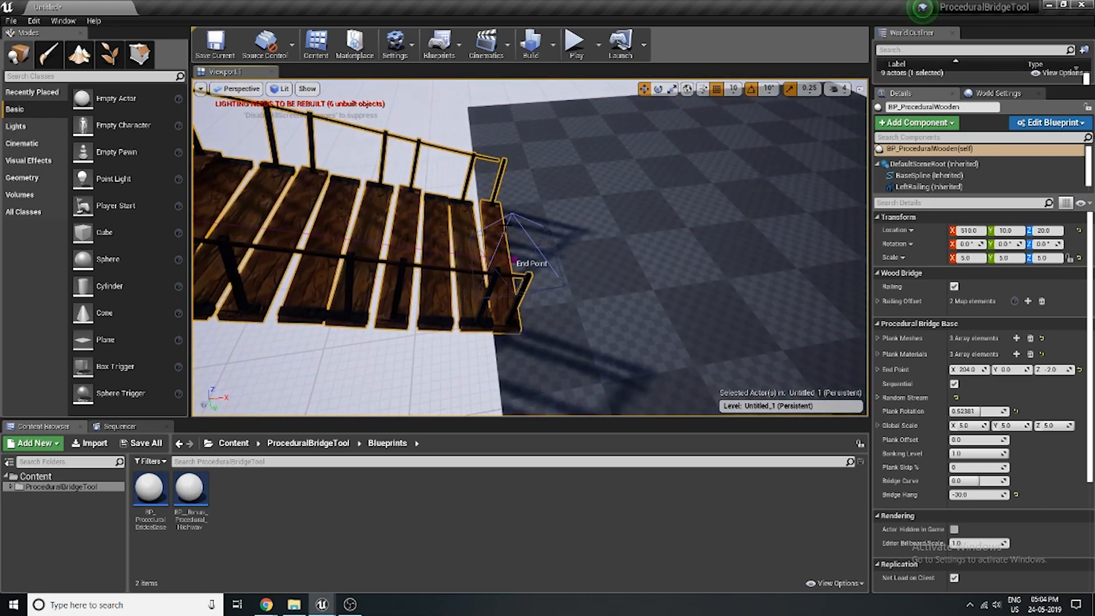
{"action": "left_click_drag", "start_coordinate": [523, 290], "coordinate": [503, 200]}
{"action": "right_click_drag", "start_coordinate": [502, 201], "coordinate": [443, 327]}
Play-test the bridge with its sideways-shifted end, inspecting where it meets the floors, then stop playing
{"action": "left_click", "coordinate": [581, 59]}
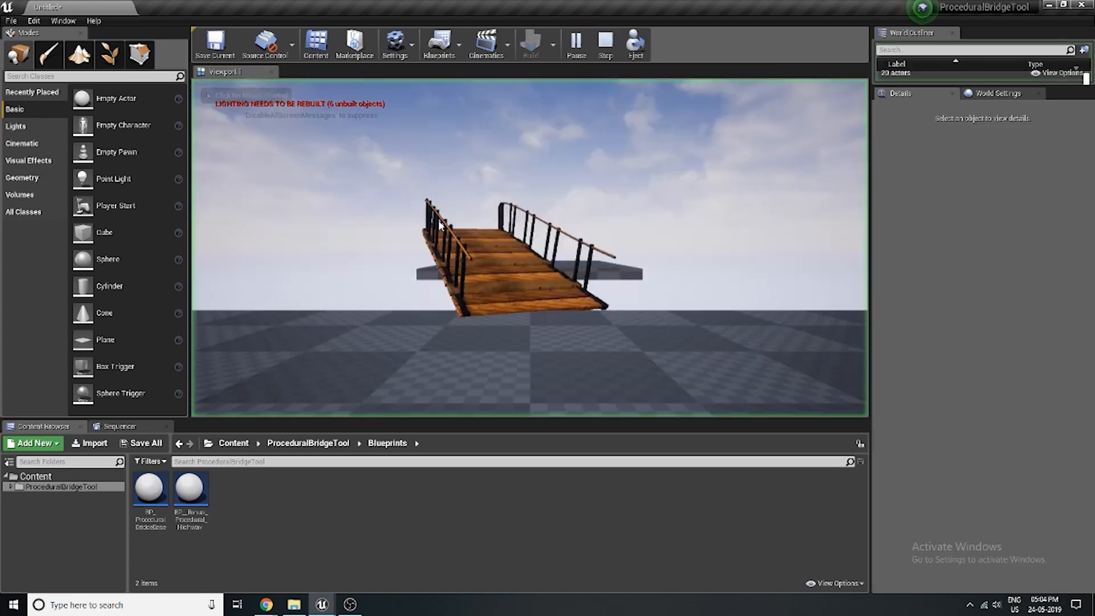
{"action": "key", "text": "w"}
{"action": "key", "text": "w"}
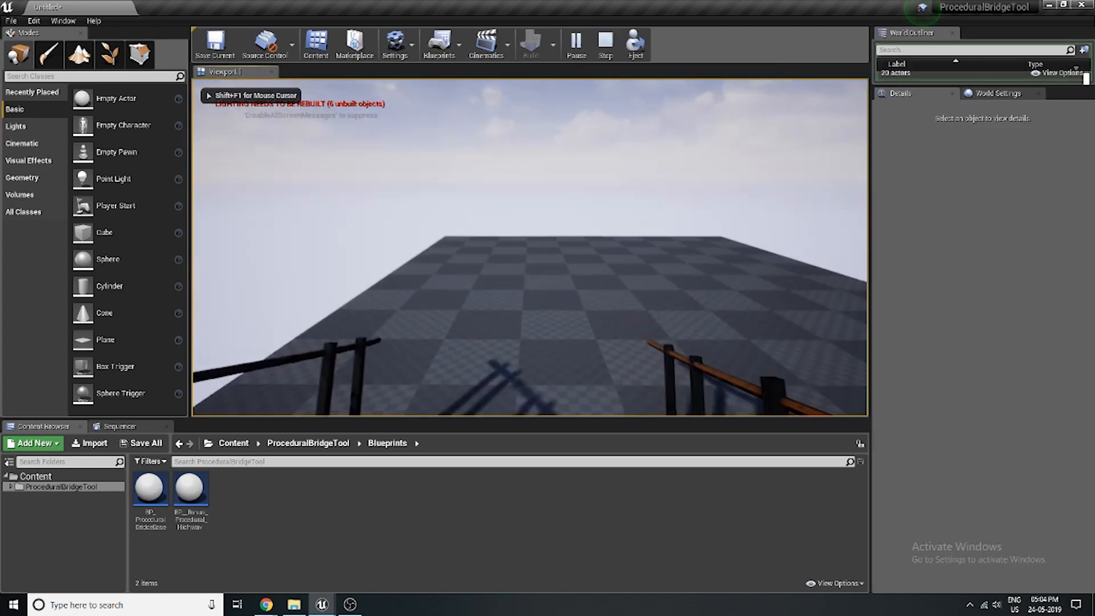
{"action": "key", "text": "s"}
{"action": "key", "text": "a"}
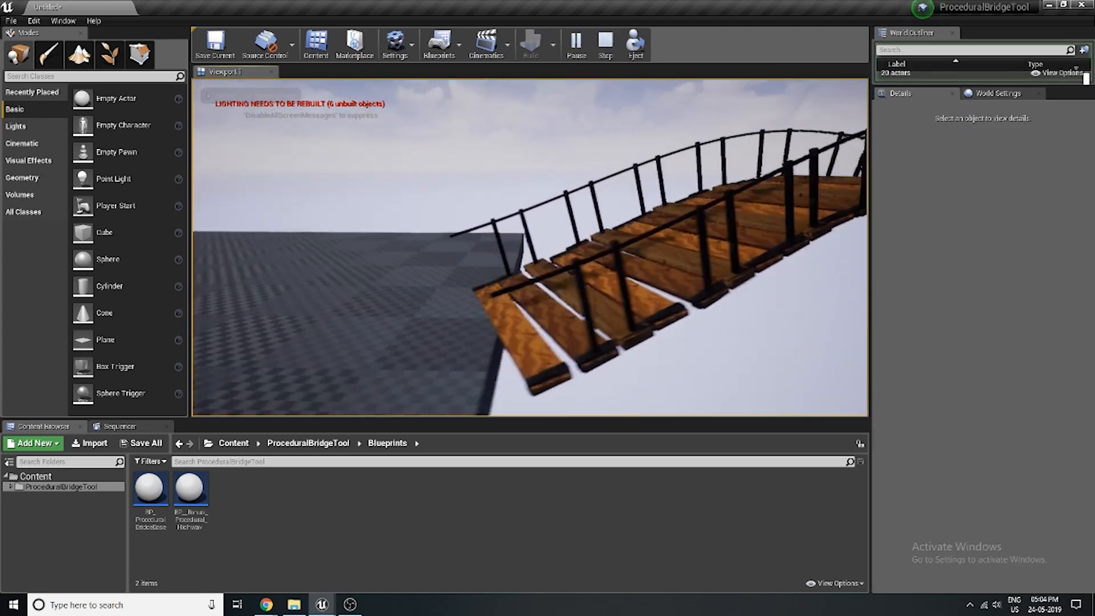
{"action": "key", "text": "Escape"}
Try a Bridge Curve of about 7.43 on the selected bridge
{"action": "mouse_move", "coordinate": [501, 255]}
{"action": "right_mouse_down"}
{"action": "mouse_move", "coordinate": [500, 240]}
{"action": "mouse_move", "coordinate": [500, 255]}
{"action": "right_mouse_up"}
{"action": "key", "text": "w"}
{"action": "key", "text": "s"}
{"action": "left_click", "coordinate": [500, 255]}
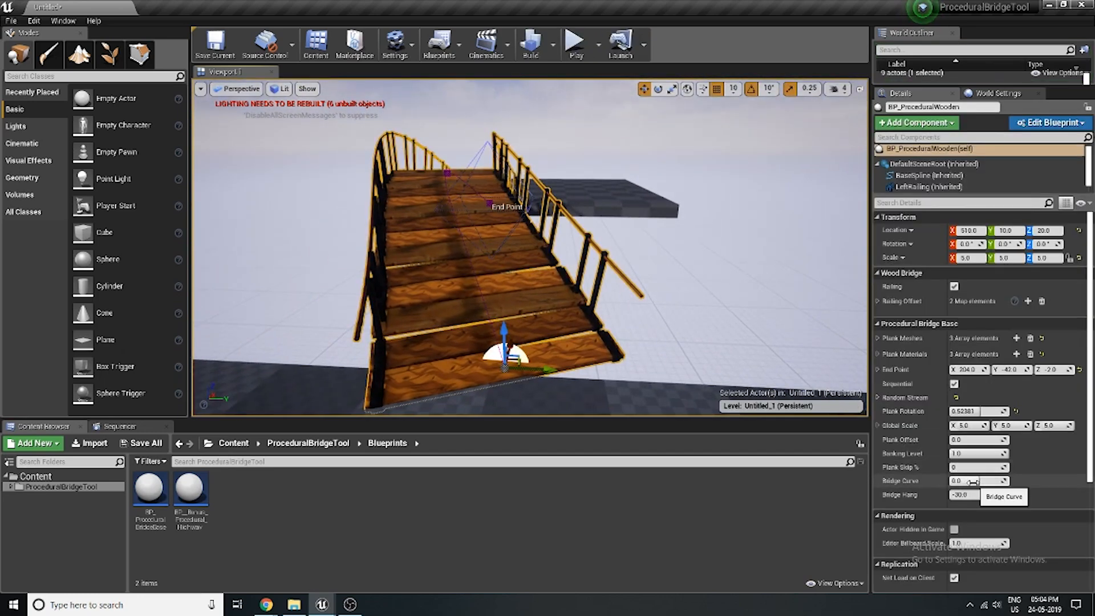
{"action": "left_click_drag", "start_coordinate": [972, 482], "coordinate": [1001, 481]}
{"action": "right_click_drag", "start_coordinate": [567, 262], "coordinate": [535, 285]}
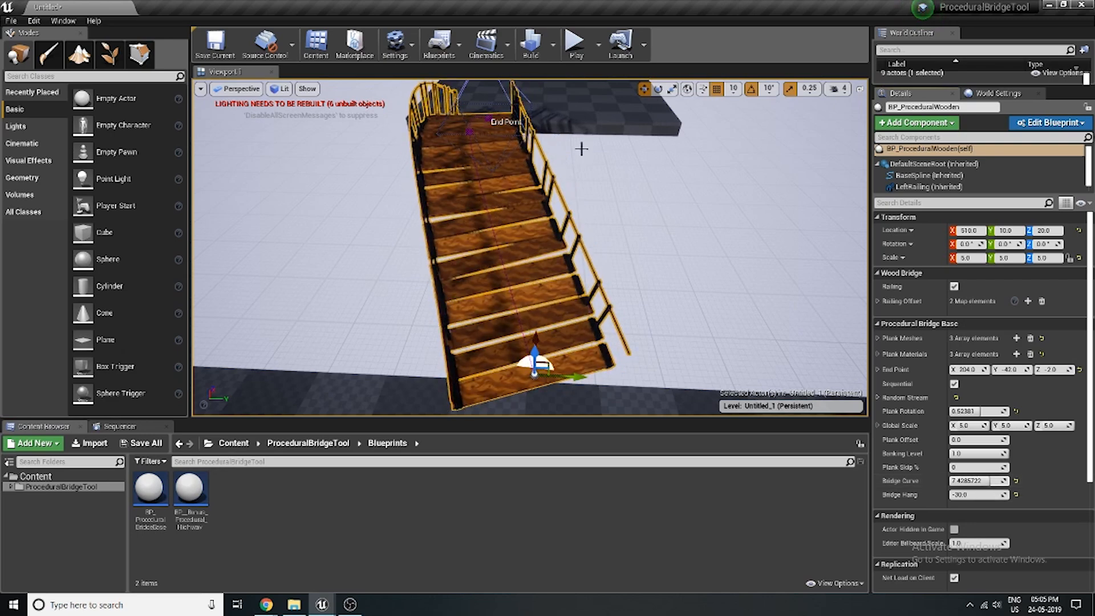
Move the curved bridge's End Point to X 346, Y 46 on the far floor
{"action": "left_click", "coordinate": [488, 119]}
{"action": "right_click_drag", "start_coordinate": [489, 119], "coordinate": [353, 97]}
{"action": "left_click_drag", "start_coordinate": [550, 251], "coordinate": [815, 388]}
{"action": "right_click_drag", "start_coordinate": [815, 387], "coordinate": [718, 408]}
{"action": "right_click_drag", "start_coordinate": [719, 273], "coordinate": [692, 257]}
{"action": "left_click_drag", "start_coordinate": [464, 354], "coordinate": [373, 441]}
Set the bridge's Bridge Curve to 5
{"action": "right_click_drag", "start_coordinate": [388, 393], "coordinate": [239, 307]}
{"action": "right_click_drag", "start_coordinate": [388, 308], "coordinate": [268, 351]}
{"action": "left_click_drag", "start_coordinate": [971, 482], "coordinate": [931, 482]}
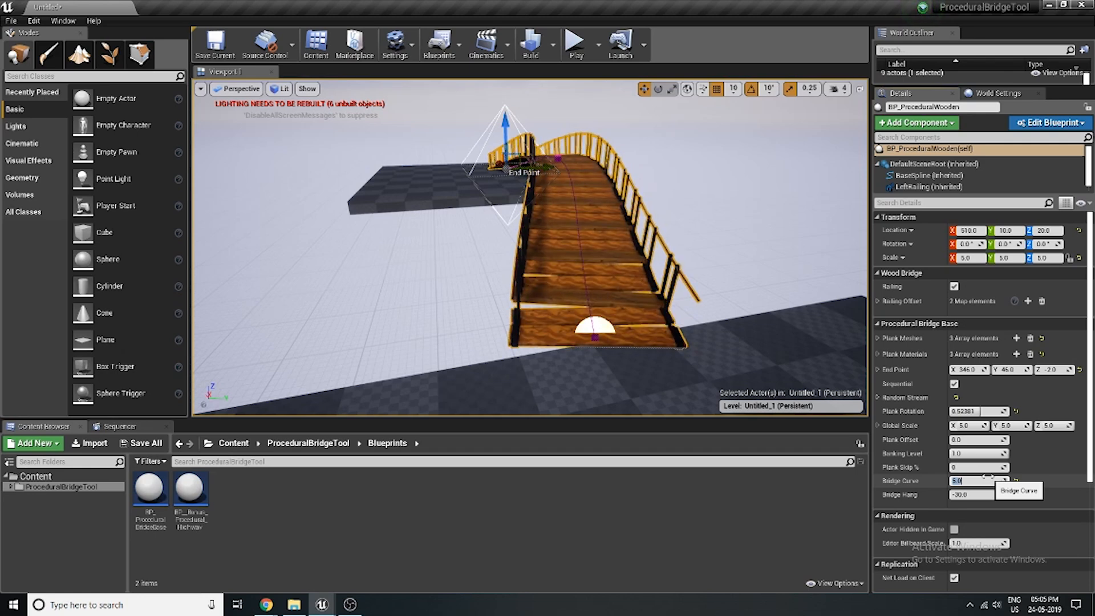
Set the bridge's Bridge Curve to 6 and move the bridge to X 470 on the near floor
{"action": "type", "text": "6"}
{"action": "key", "text": "Return"}
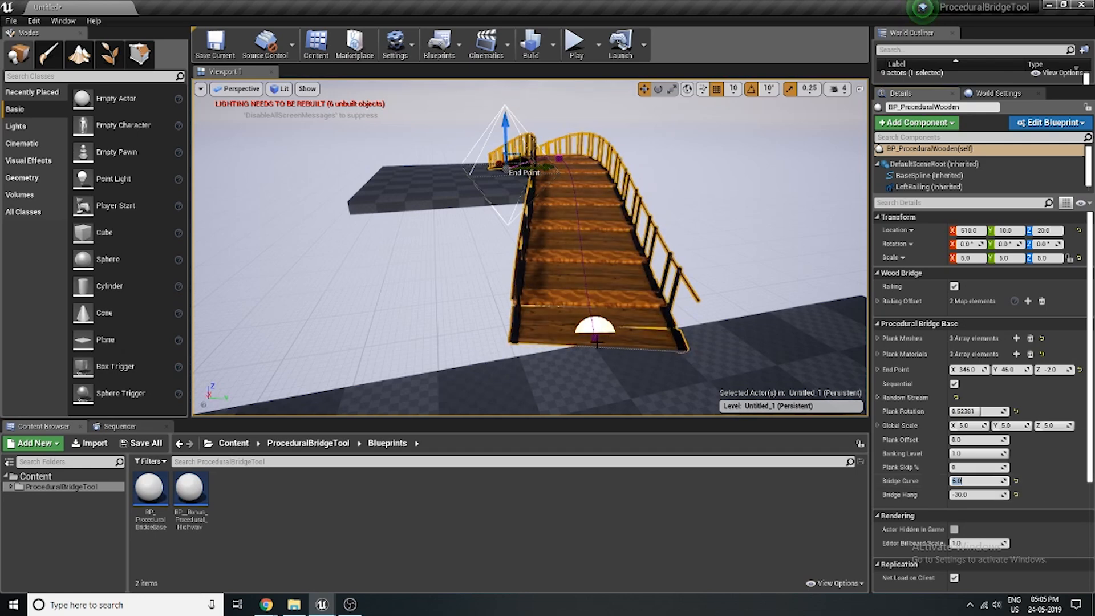
{"action": "left_click_drag", "start_coordinate": [588, 338], "coordinate": [608, 352]}
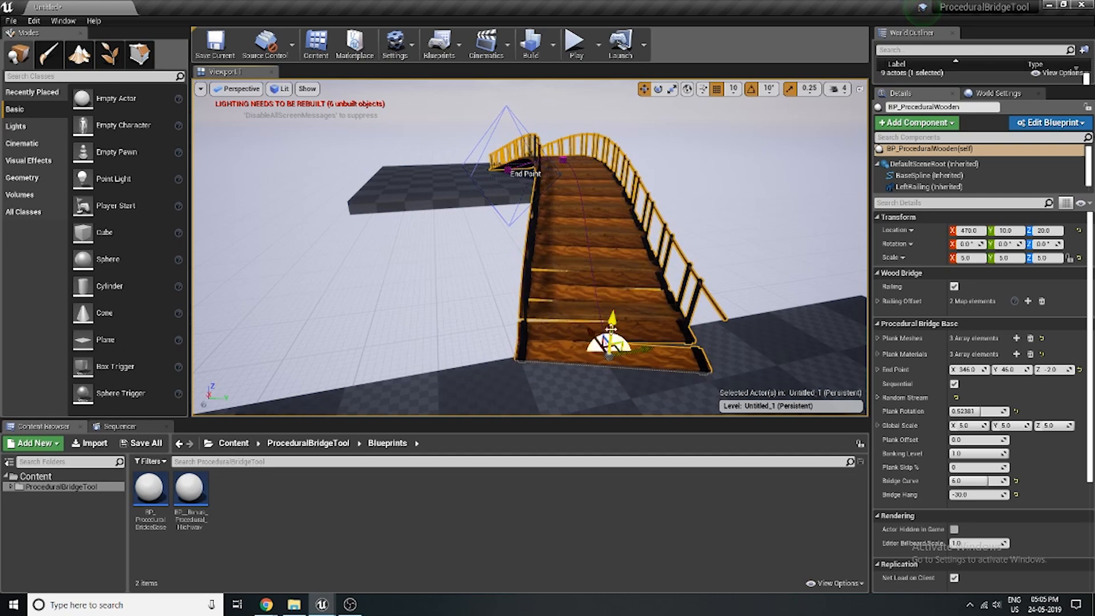
Play-test the curved bridge by walking across it and looking back from the floor, and stop playing
{"action": "left_click", "coordinate": [573, 54]}
{"action": "key", "text": "w"}
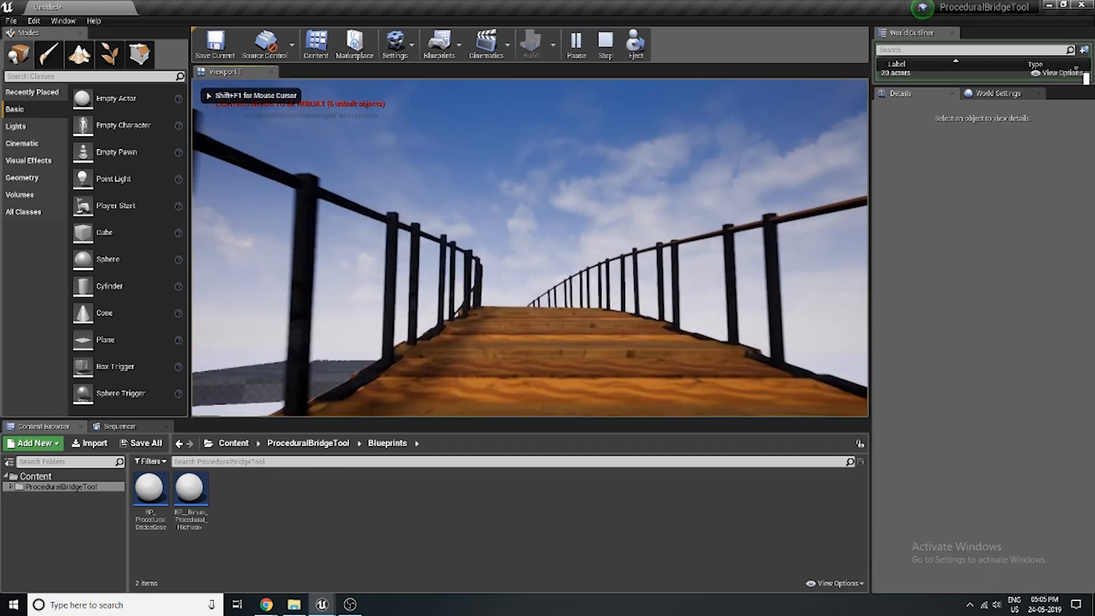
{"action": "key", "text": "w"}
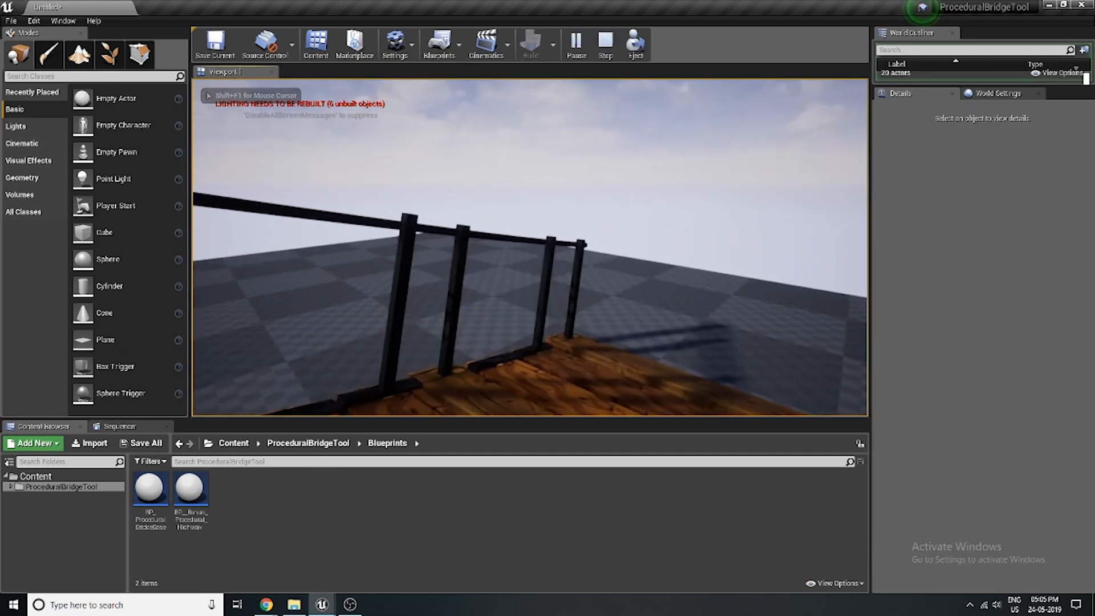
{"action": "key", "text": "w"}
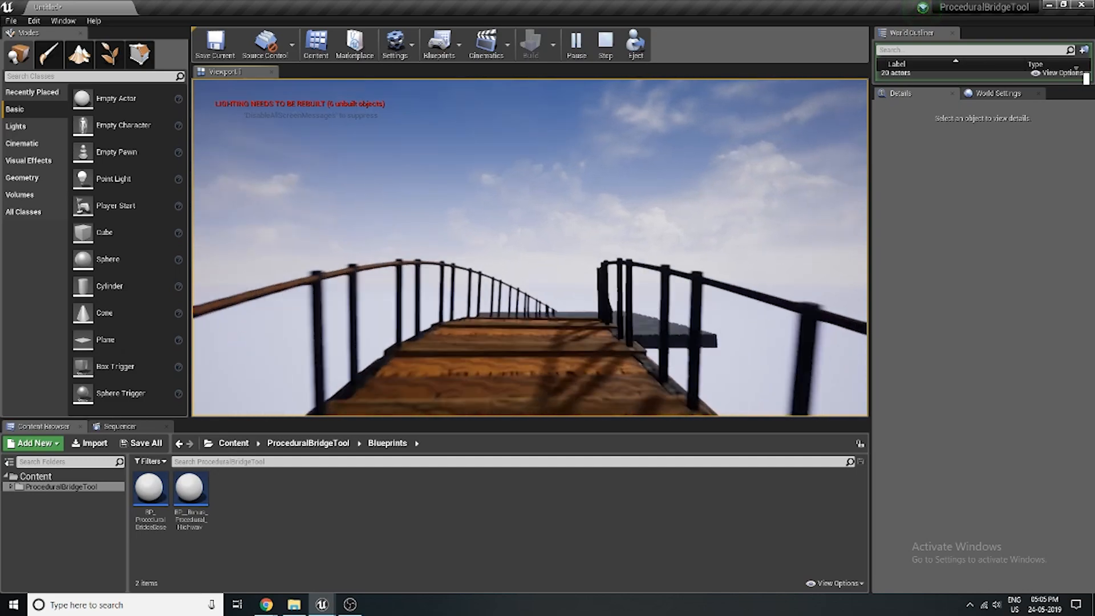
{"action": "key", "text": "w"}
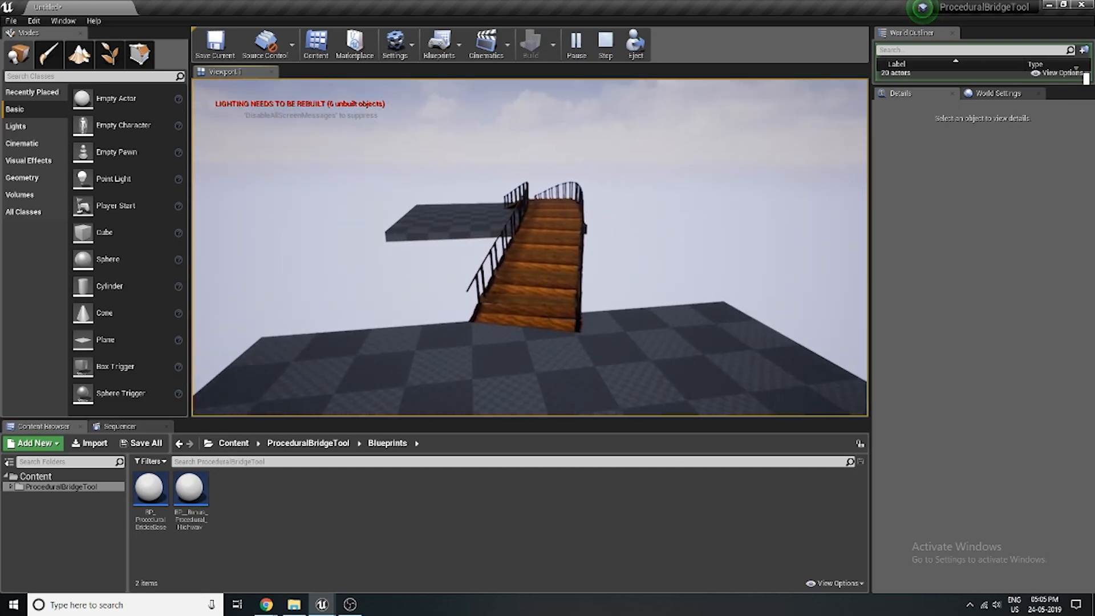
{"action": "key", "text": "Escape"}
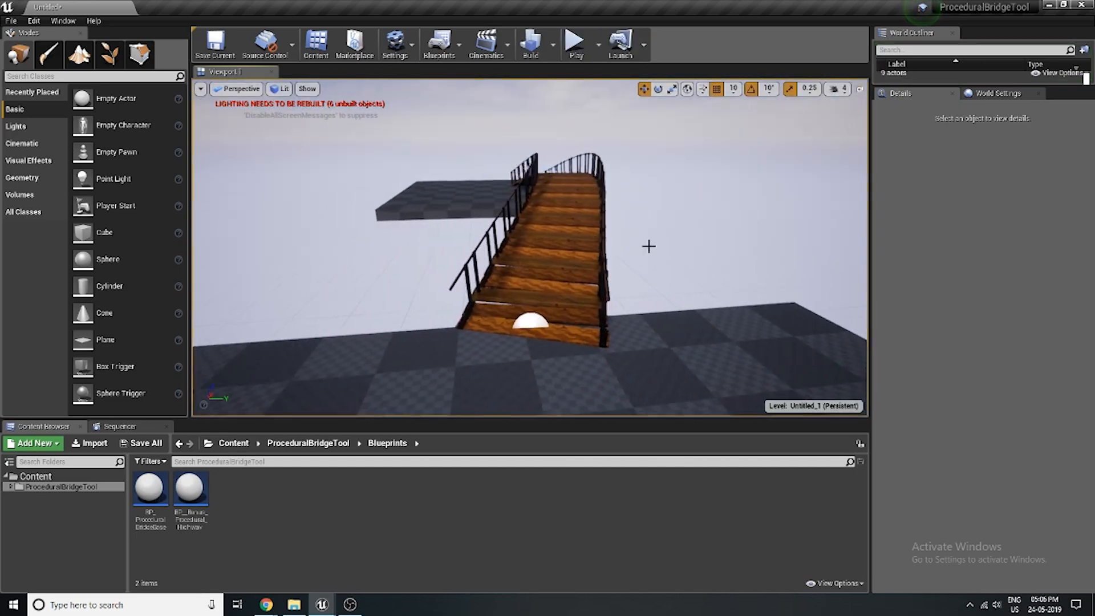
Reselect the wooden bridge and examine how its first planks meet the near floor
{"action": "left_click", "coordinate": [570, 245]}
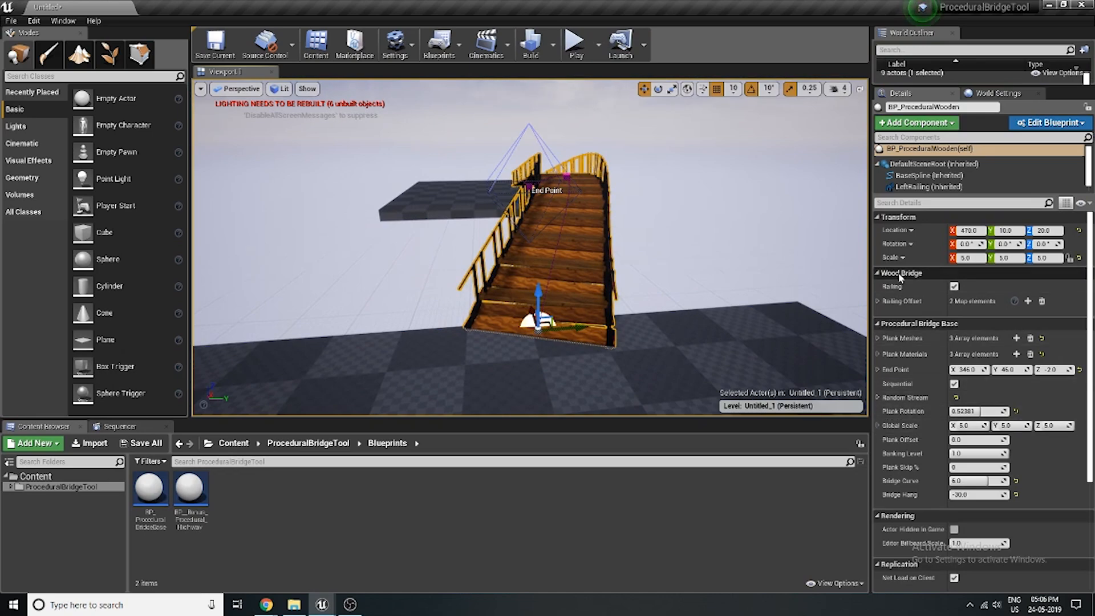
{"action": "key", "text": "w"}
{"action": "right_click_drag", "start_coordinate": [673, 257], "coordinate": [647, 296]}
{"action": "key", "text": "s"}
{"action": "key", "text": "w"}
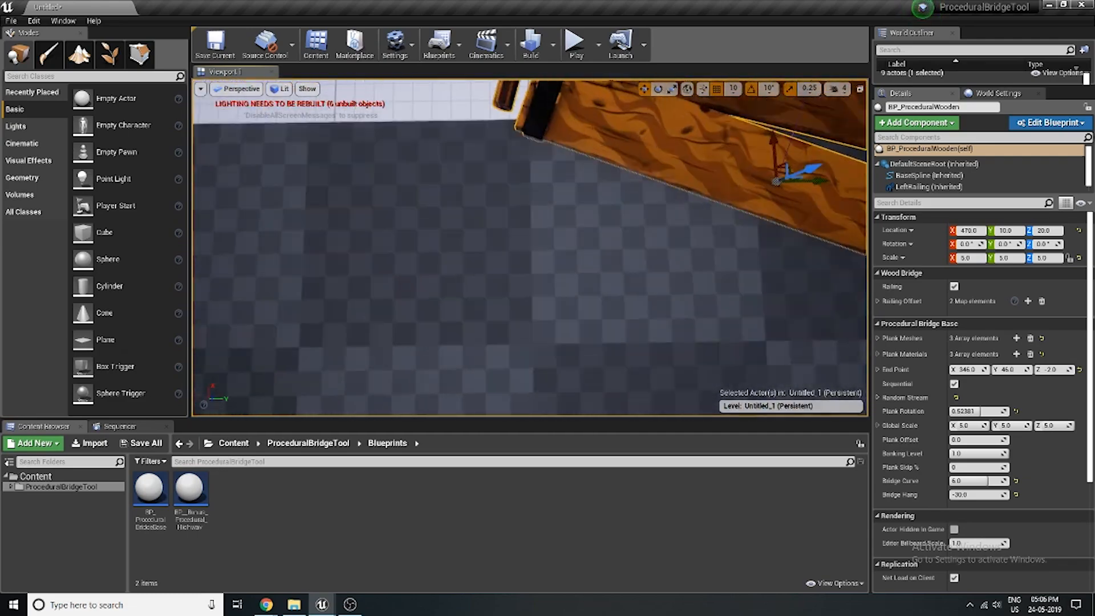
{"action": "right_click_drag", "start_coordinate": [395, 297], "coordinate": [396, 264]}
{"action": "key", "text": "s"}
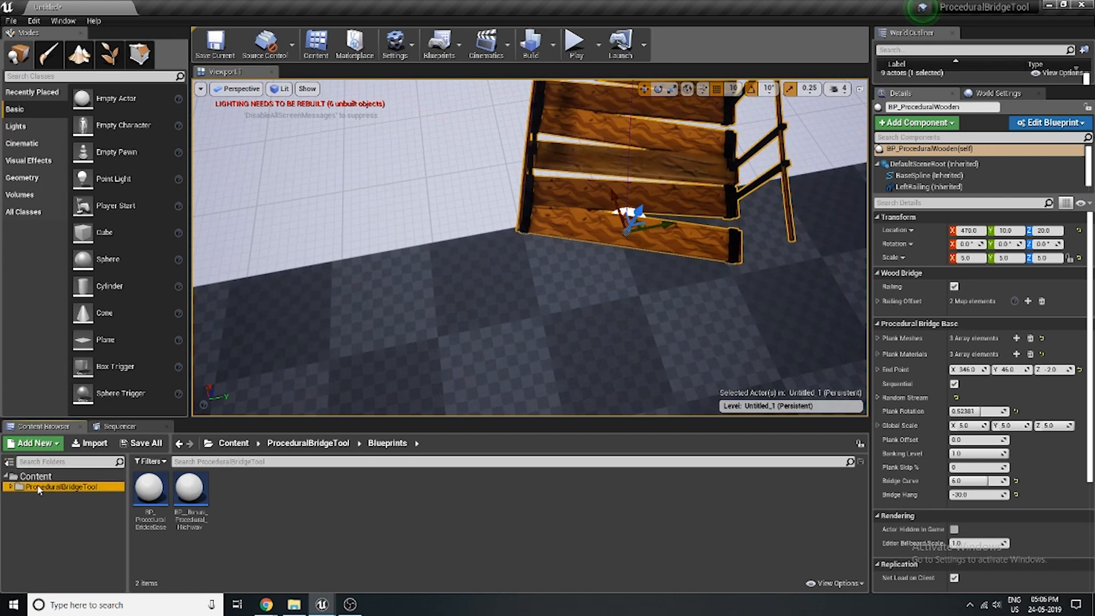
Look in the project's Blueprints folder and check the child blueprint class option for BP_ProceduralBridgeBase
{"action": "left_click", "coordinate": [34, 476]}
{"action": "left_click", "coordinate": [57, 486]}
{"action": "left_click", "coordinate": [394, 493]}
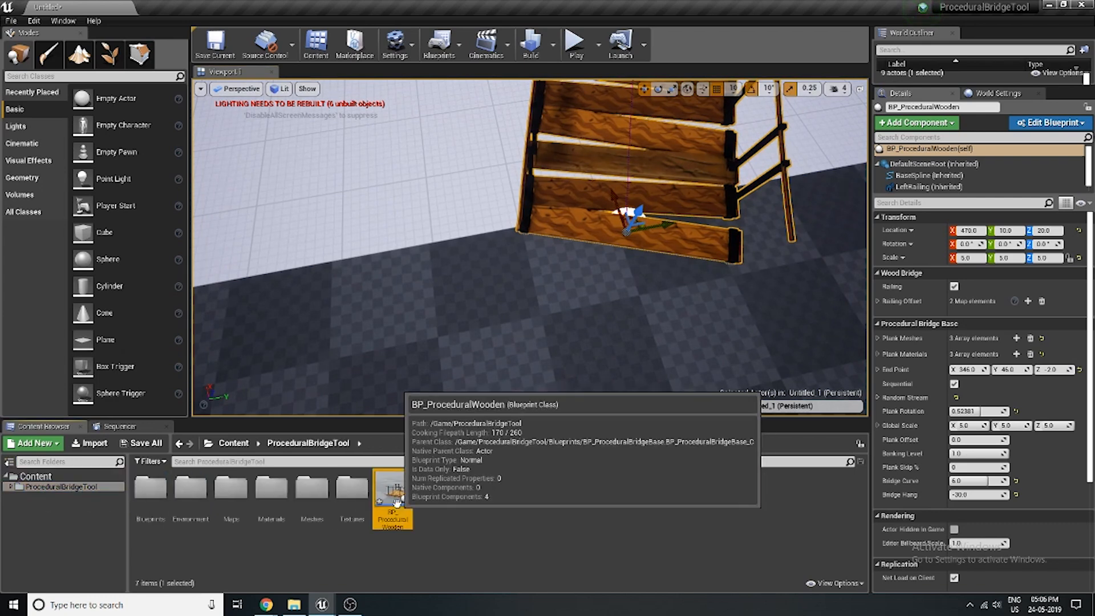
{"action": "double_click", "coordinate": [156, 501]}
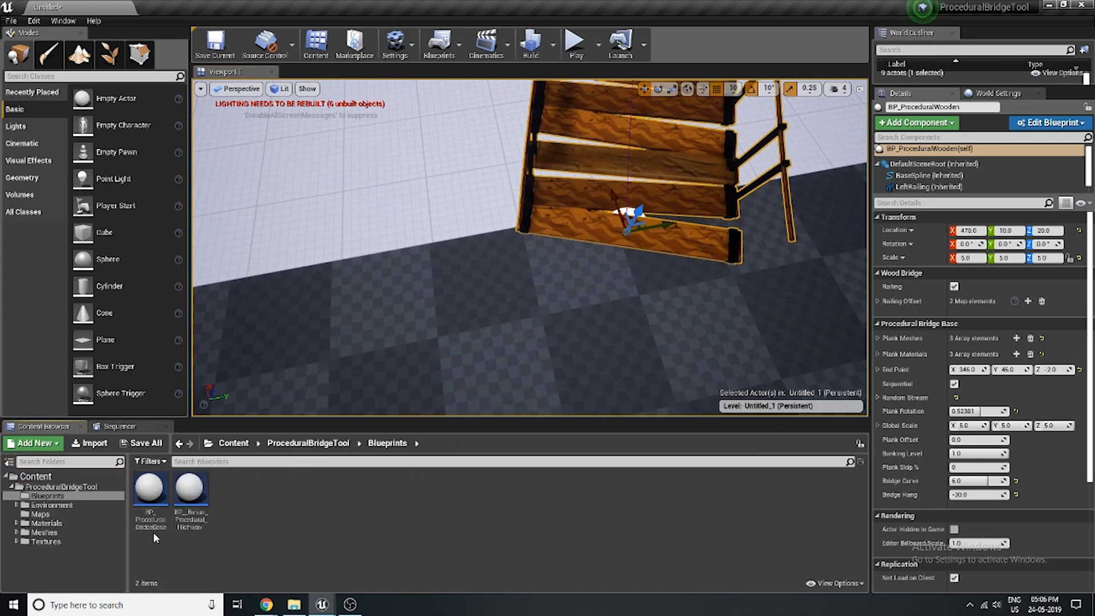
{"action": "left_click", "coordinate": [151, 507]}
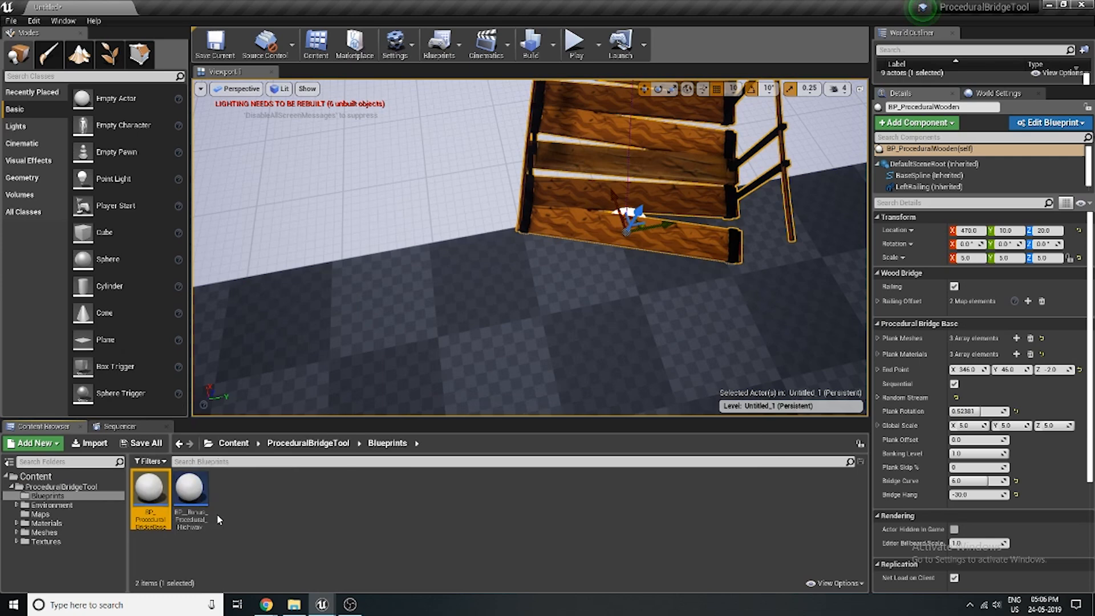
{"action": "right_click", "coordinate": [157, 489]}
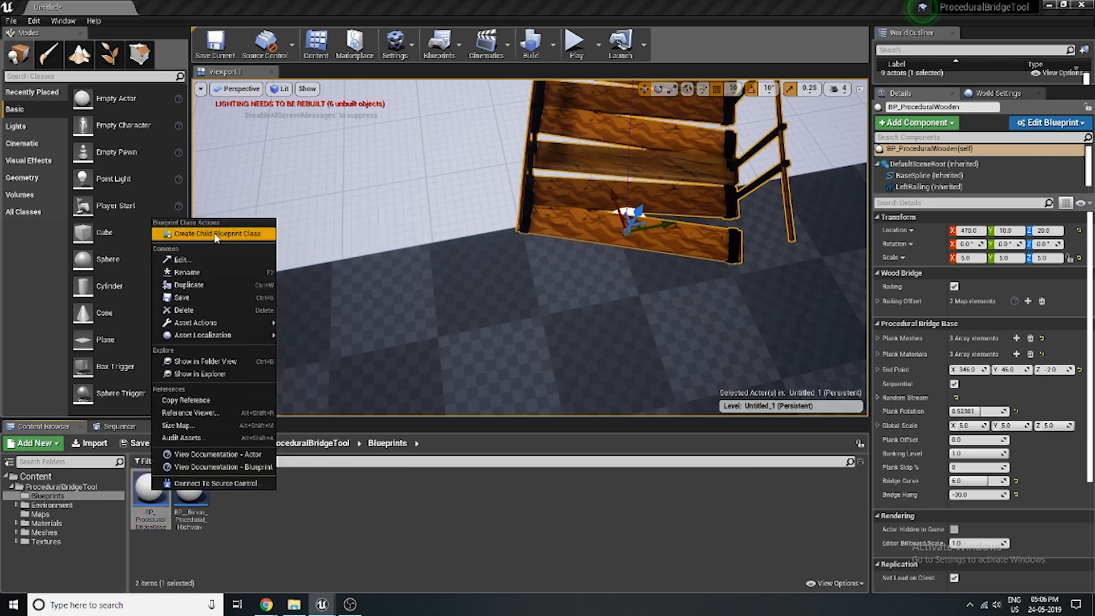
{"action": "left_click", "coordinate": [334, 511]}
Reset the bridge's Bridge Curve to 0
{"action": "right_click_drag", "start_coordinate": [484, 276], "coordinate": [548, 252]}
{"action": "key", "text": "w"}
{"action": "key", "text": "s"}
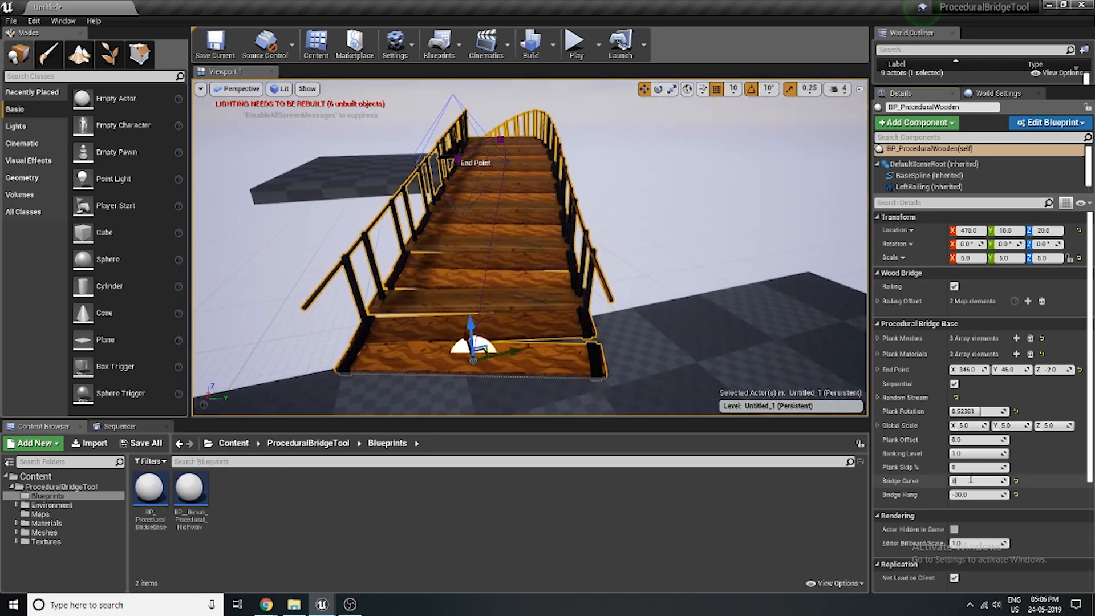
{"action": "key", "text": "Return"}
Move the bridge's End Point to X 238, Y -10 on the far floor
{"action": "key", "text": "w"}
{"action": "right_click_drag", "start_coordinate": [684, 274], "coordinate": [484, 285]}
{"action": "right_click_drag", "start_coordinate": [639, 169], "coordinate": [639, 169]}
{"action": "key", "text": "s"}
{"action": "left_click_drag", "start_coordinate": [648, 223], "coordinate": [454, 172]}
{"action": "key", "text": "a"}
{"action": "right_click_drag", "start_coordinate": [454, 172], "coordinate": [553, 245]}
{"action": "key", "text": "w"}
{"action": "key", "text": "s"}
{"action": "key", "text": "s"}
{"action": "key", "text": "w"}
{"action": "key", "text": "s"}
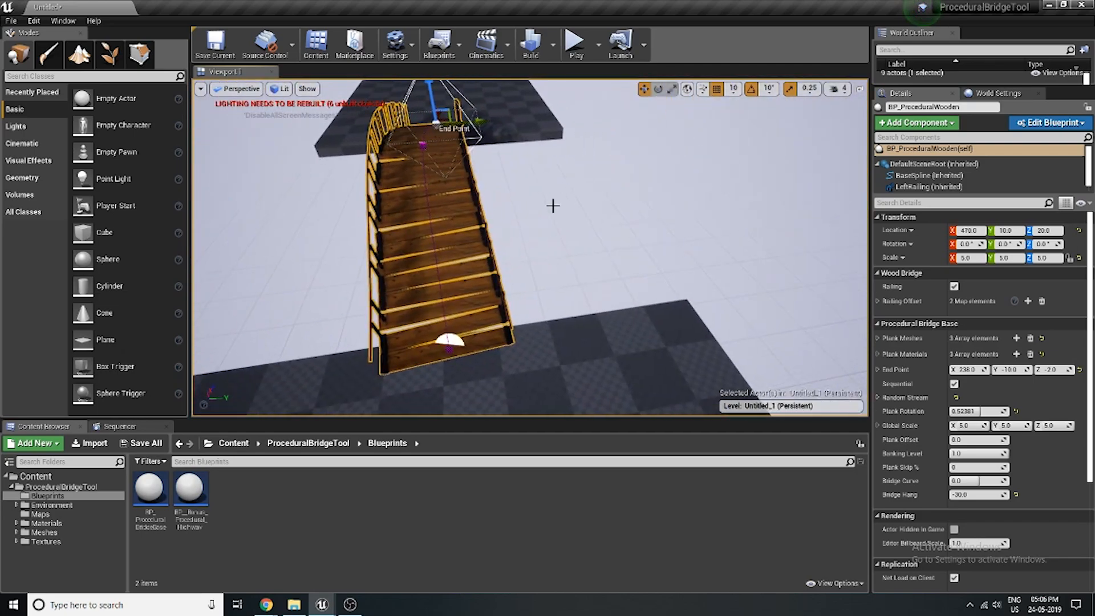
{"action": "key", "text": "s"}
Reset the bridge's Bridge Hang to 0
{"action": "right_click_drag", "start_coordinate": [553, 245], "coordinate": [513, 273]}
{"action": "key", "text": "d"}
{"action": "key", "text": "s"}
{"action": "key", "text": "w"}
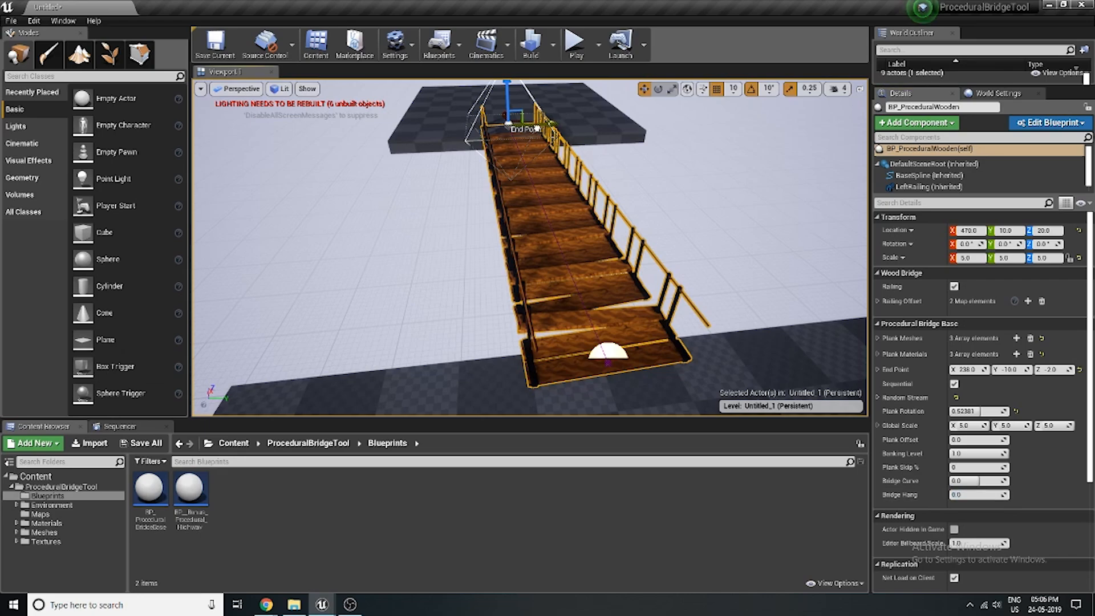
Place the End Point at Y 4, Z 0 and set the Bridge Hang to 0.1
{"action": "right_click_drag", "start_coordinate": [530, 245], "coordinate": [622, 214]}
{"action": "left_click_drag", "start_coordinate": [249, 269], "coordinate": [254, 266]}
{"action": "right_click_drag", "start_coordinate": [253, 266], "coordinate": [427, 288]}
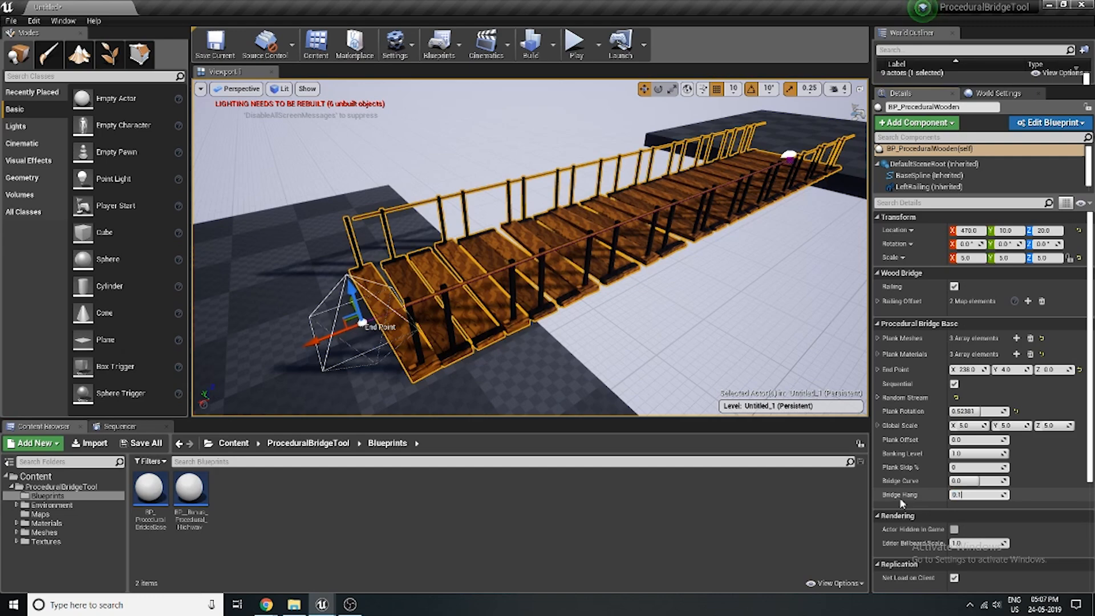
{"action": "key", "text": "Return"}
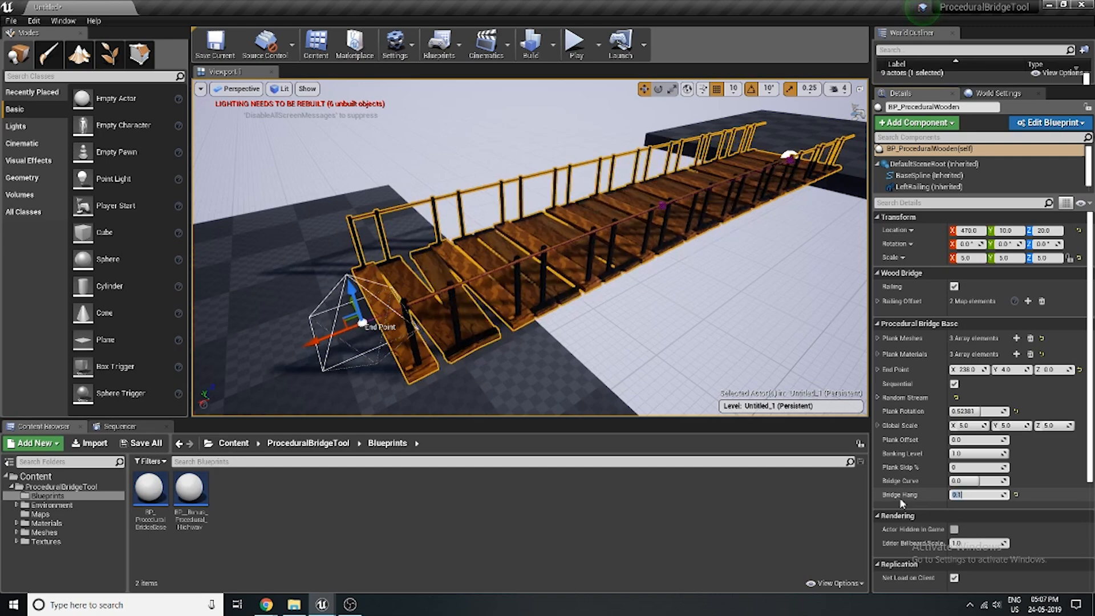
Shift the bridge's End Point sideways along the far floor to Y -40
{"action": "key", "text": "w"}
{"action": "right_click_drag", "start_coordinate": [798, 388], "coordinate": [209, 323]}
{"action": "key", "text": "d"}
{"action": "key", "text": "a"}
{"action": "key", "text": "d"}
{"action": "left_click_drag", "start_coordinate": [517, 314], "coordinate": [695, 265]}
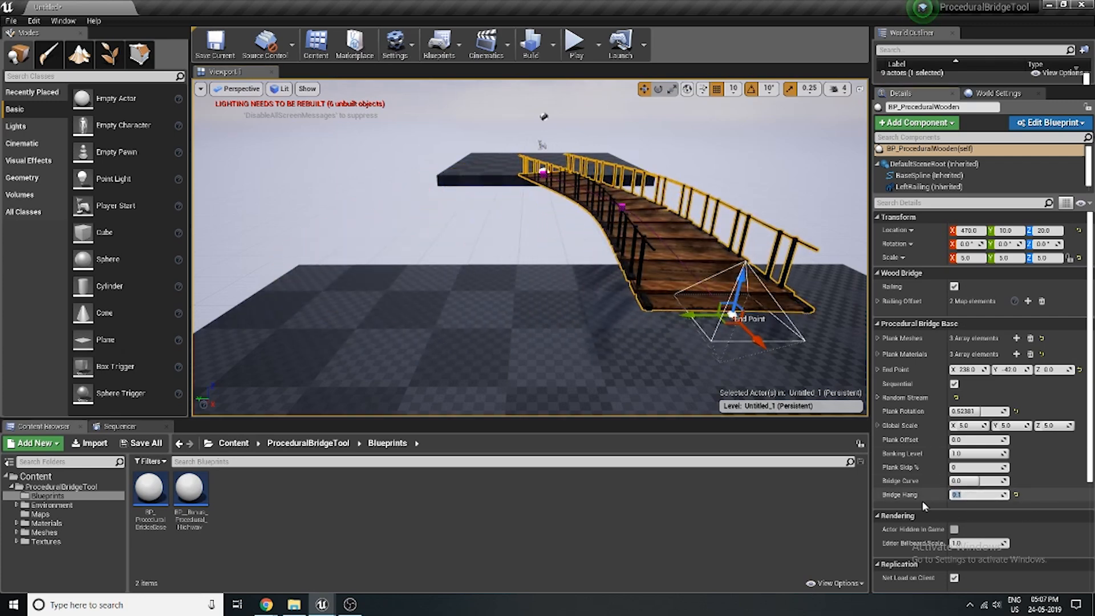
Shift the bridge's End Point to the opposite side of the far floor, at Y 56
{"action": "key", "text": "w"}
{"action": "right_click_drag", "start_coordinate": [530, 248], "coordinate": [724, 242]}
{"action": "right_click_drag", "start_coordinate": [570, 183], "coordinate": [616, 161]}
{"action": "right_click_drag", "start_coordinate": [319, 114], "coordinate": [422, 151]}
{"action": "key", "text": "w"}
{"action": "left_click_drag", "start_coordinate": [606, 202], "coordinate": [655, 221]}
{"action": "right_click_drag", "start_coordinate": [654, 221], "coordinate": [535, 263]}
{"action": "key", "text": "s"}
{"action": "key", "text": "d"}
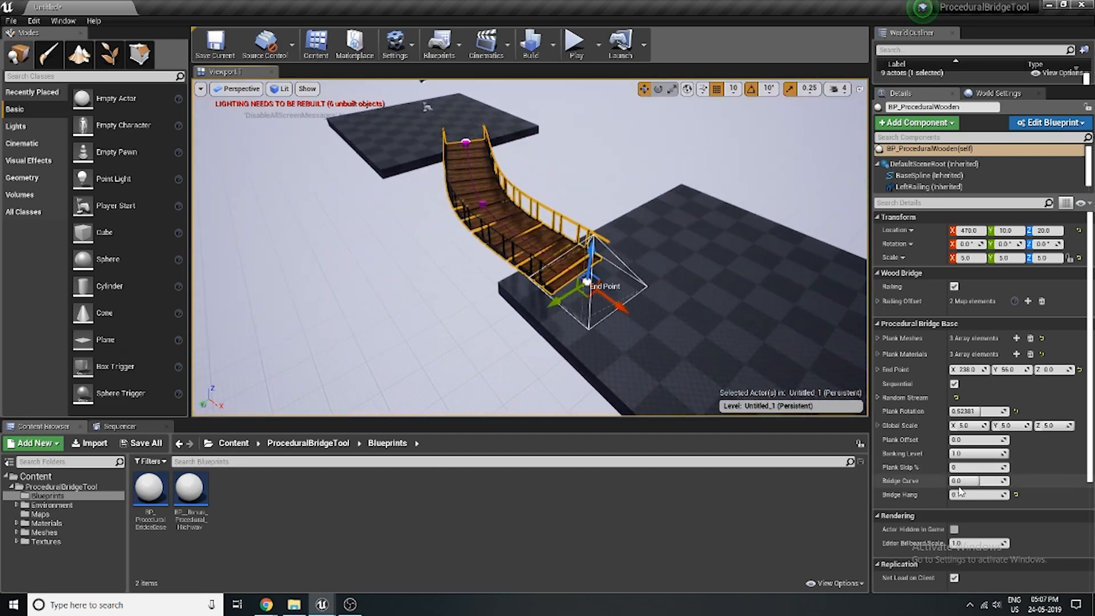
Try a Bridge Curve of 20 on the bridge and settle on a value of about 4
{"action": "left_click_drag", "start_coordinate": [1002, 480], "coordinate": [953, 480]}
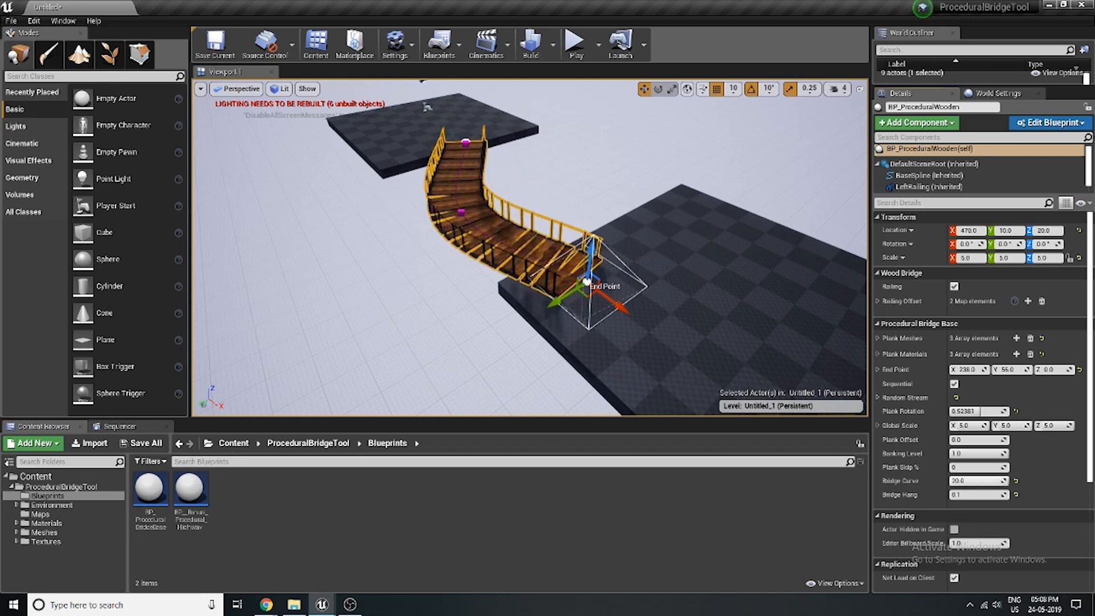
{"action": "right_click_drag", "start_coordinate": [536, 314], "coordinate": [447, 314]}
Play-test the curving bridge, walk over it to view it from the floor, and stop playing
{"action": "left_click", "coordinate": [575, 44]}
{"action": "left_click", "coordinate": [481, 145]}
{"action": "key", "text": "w"}
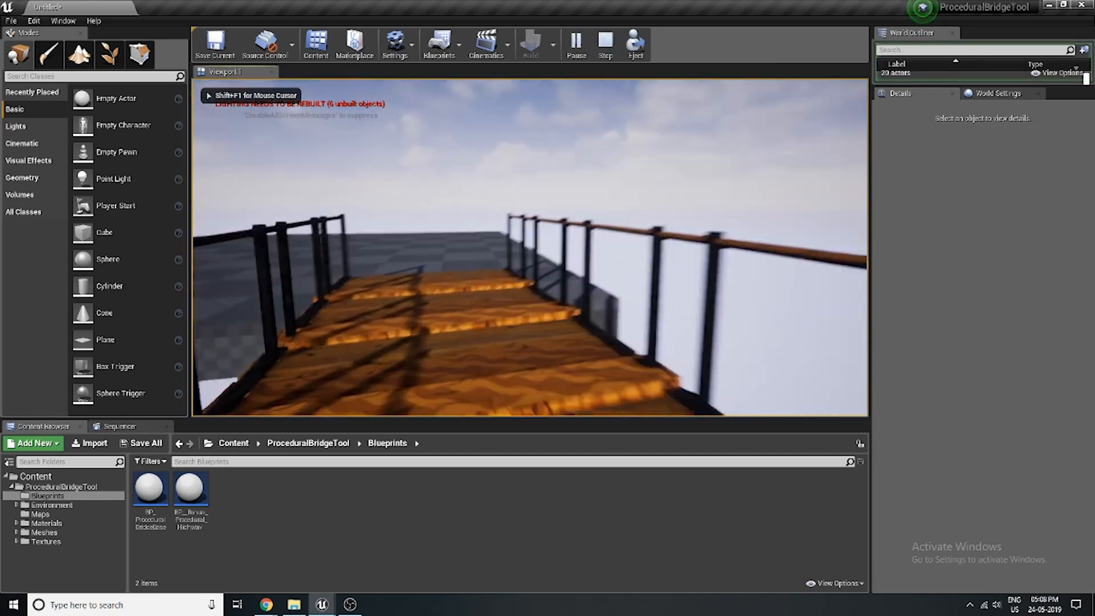
{"action": "key", "text": "w"}
{"action": "key", "text": "s"}
{"action": "key", "text": "w"}
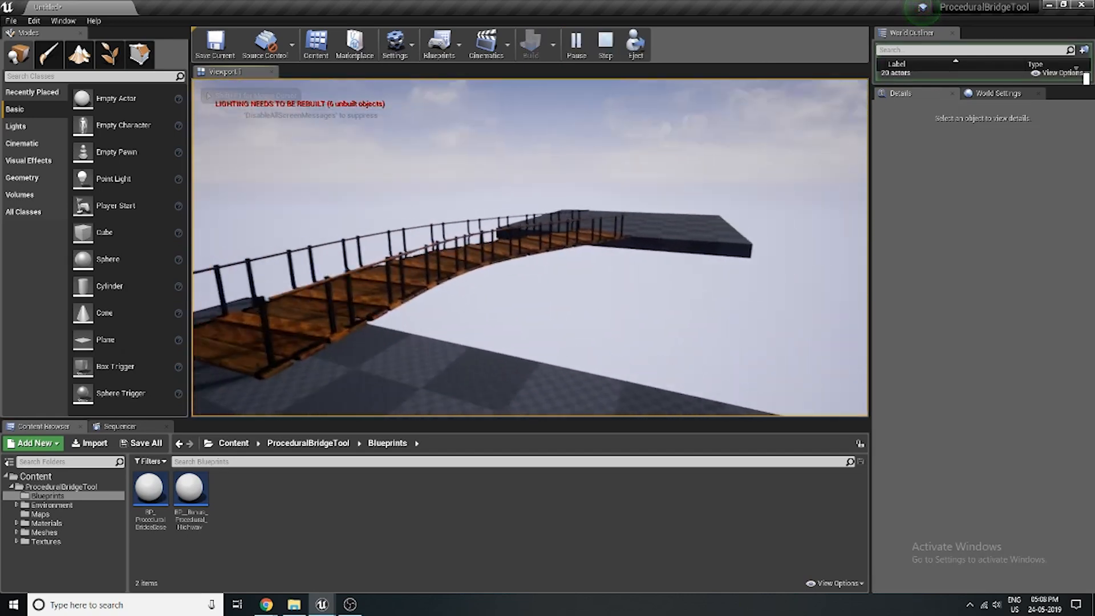
{"action": "key", "text": "s"}
{"action": "key", "text": "Escape"}
Select the curved bridge and move it sideways along the floors to Y 80
{"action": "key", "text": "w"}
{"action": "right_click_drag", "start_coordinate": [530, 248], "coordinate": [502, 250]}
{"action": "key", "text": "s"}
{"action": "left_click", "coordinate": [341, 315]}
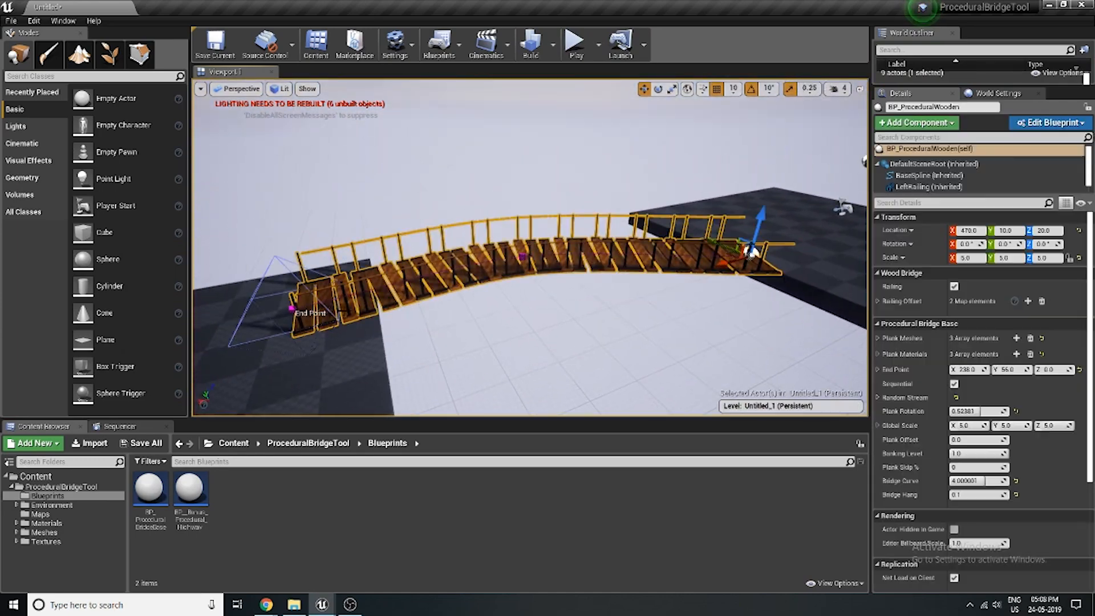
{"action": "mouse_move", "coordinate": [720, 241]}
{"action": "left_mouse_down"}
{"action": "mouse_move", "coordinate": [657, 206]}
{"action": "mouse_move", "coordinate": [707, 233]}
{"action": "left_mouse_up"}
{"action": "key", "text": "d"}
{"action": "right_click_drag", "start_coordinate": [706, 233], "coordinate": [672, 237]}
{"action": "key", "text": "s"}
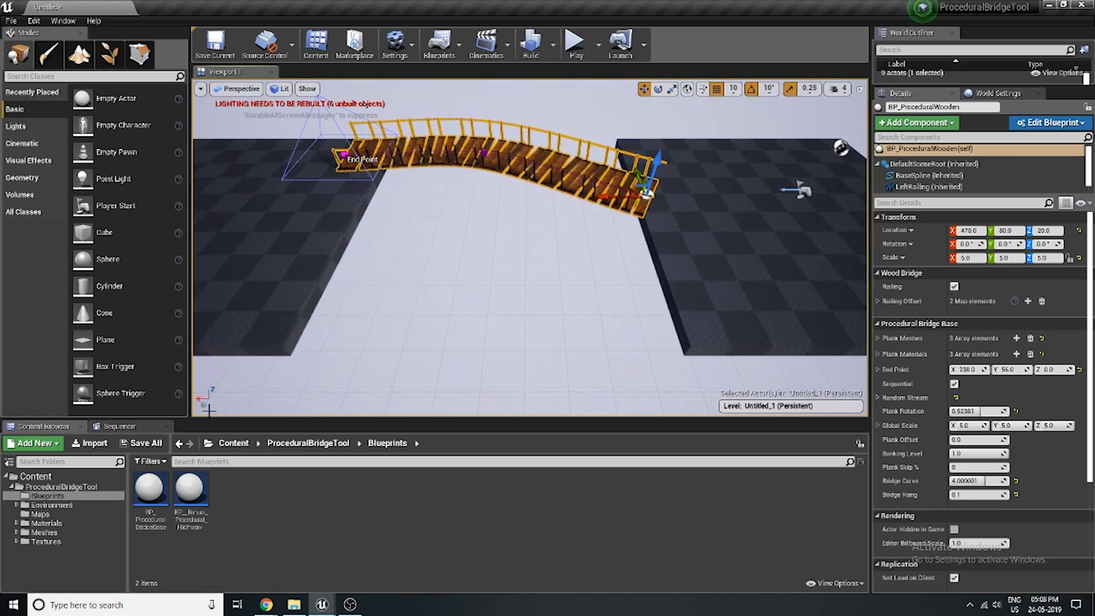
Place a second BP_ProceduralWooden bridge at X 500, Y -250, Z 20 and extend its End Point to X 206
{"action": "left_click", "coordinate": [61, 486]}
{"action": "left_click_drag", "start_coordinate": [392, 495], "coordinate": [662, 266]}
{"action": "mouse_move", "coordinate": [661, 266]}
{"action": "right_mouse_down"}
{"action": "mouse_move", "coordinate": [627, 263]}
{"action": "mouse_move", "coordinate": [646, 264]}
{"action": "right_mouse_up"}
{"action": "key", "text": "w"}
{"action": "key", "text": "s"}
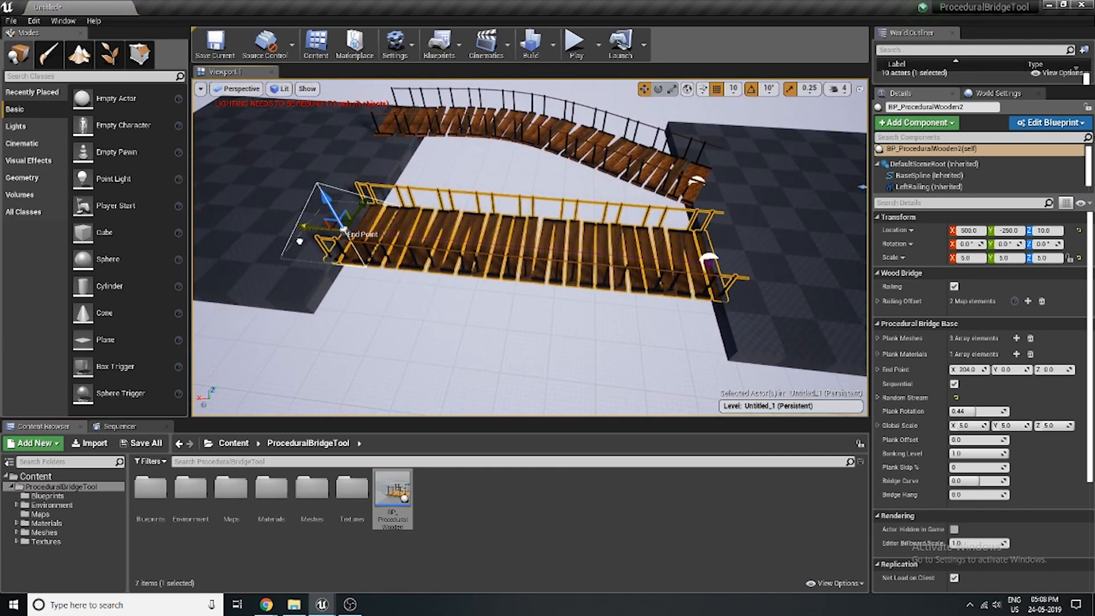
{"action": "left_click_drag", "start_coordinate": [715, 249], "coordinate": [717, 249]}
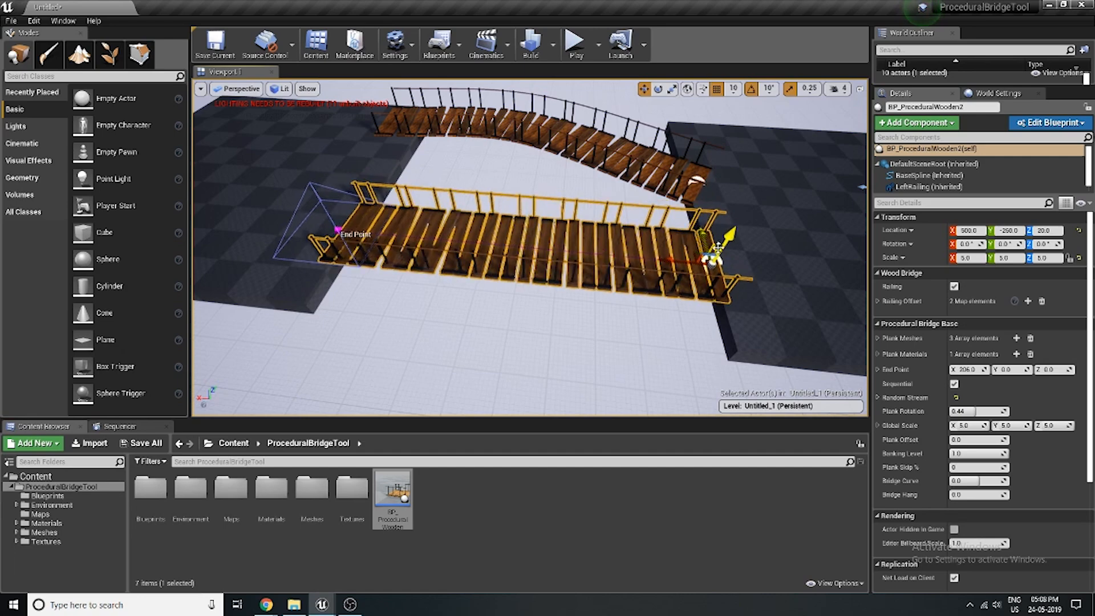
Set the second bridge's Bridge Hang to 0.1
{"action": "left_click", "coordinate": [983, 499]}
{"action": "type", "text": "0.1"}
{"action": "key", "text": "Return"}
{"action": "right_click_drag", "start_coordinate": [713, 342], "coordinate": [545, 336]}
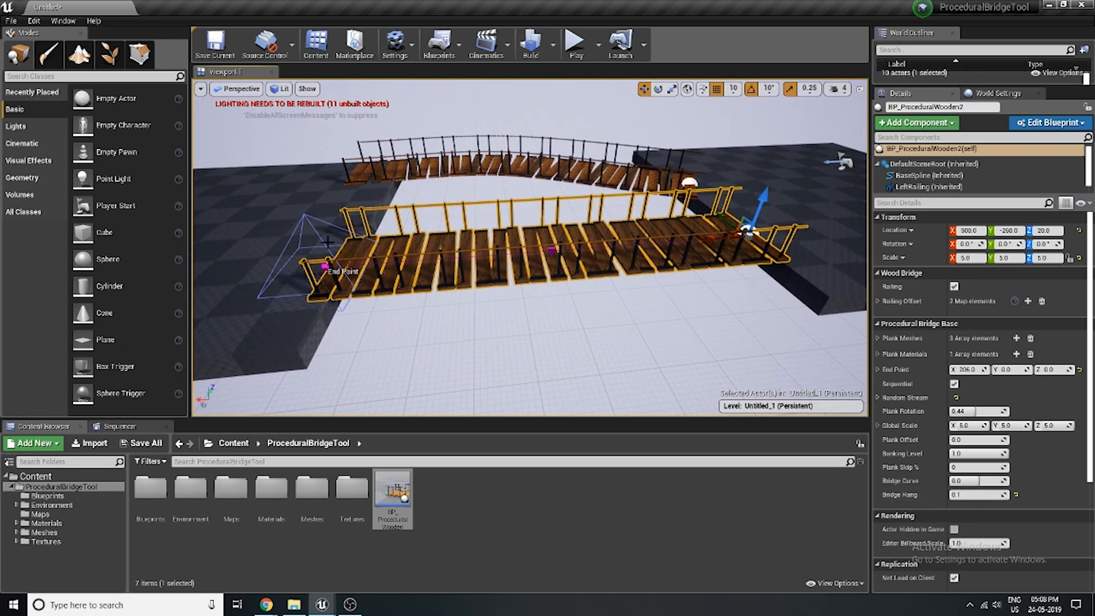
Raise the second bridge's End Point above the far floor, to about Z 52
{"action": "left_click_drag", "start_coordinate": [311, 239], "coordinate": [302, 108]}
{"action": "right_click_drag", "start_coordinate": [343, 171], "coordinate": [604, 182]}
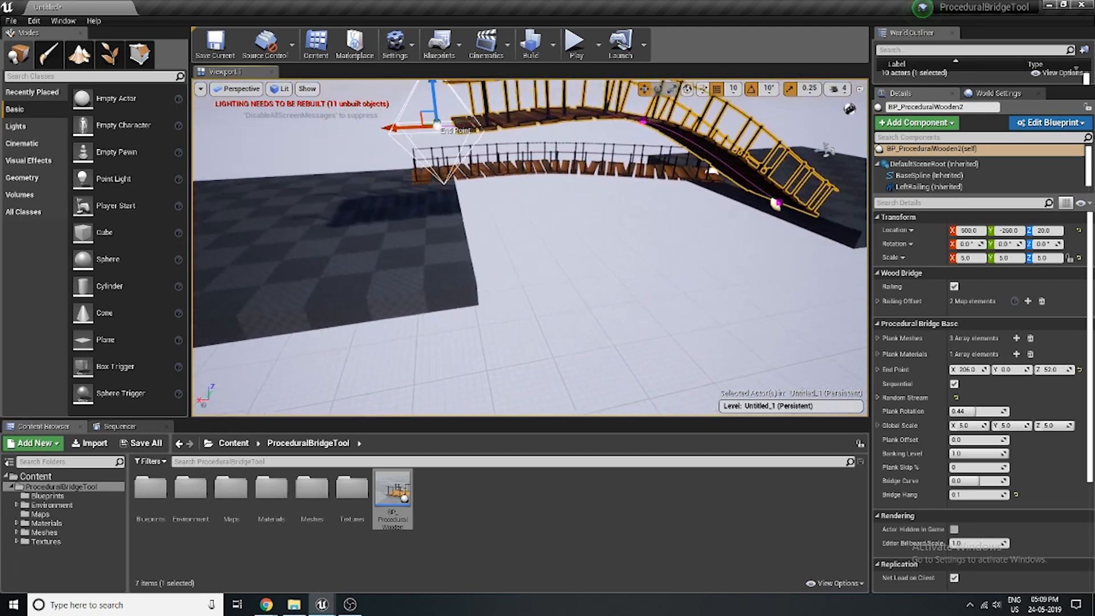
{"action": "right_click_drag", "start_coordinate": [605, 183], "coordinate": [408, 174]}
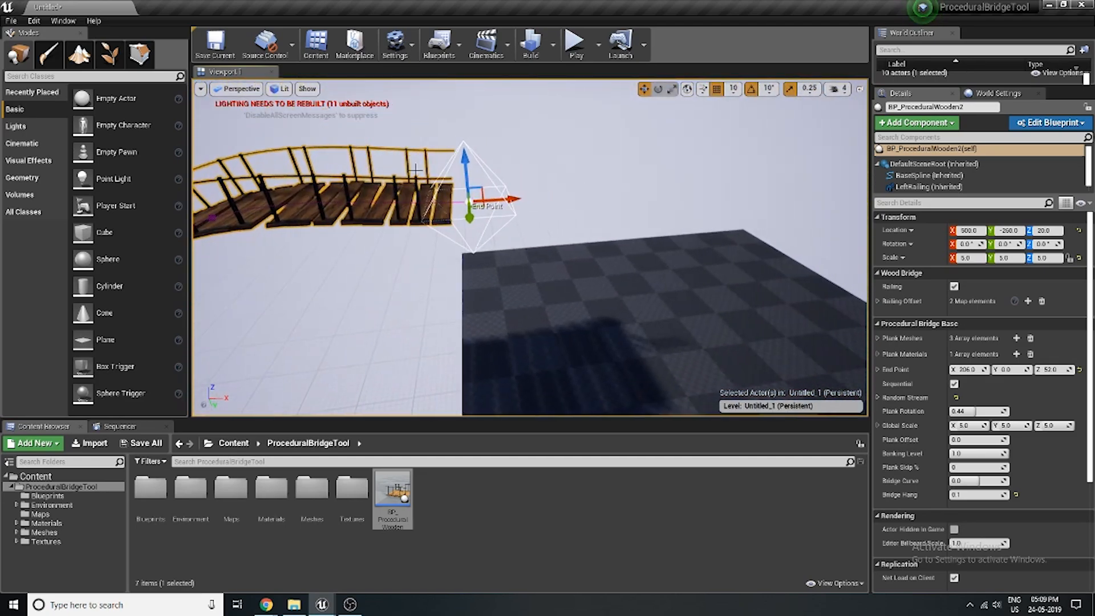
{"action": "left_click_drag", "start_coordinate": [446, 123], "coordinate": [445, 114]}
{"action": "right_click_drag", "start_coordinate": [444, 114], "coordinate": [488, 123]}
Duplicate the far floor and raise the copy to just below the second bridge's elevated end
{"action": "left_click", "coordinate": [580, 289]}
{"action": "left_click_drag", "start_coordinate": [660, 246], "coordinate": [642, 159]}
{"action": "right_click_drag", "start_coordinate": [627, 171], "coordinate": [596, 177]}
{"action": "mouse_move", "coordinate": [596, 177]}
{"action": "left_mouse_down"}
{"action": "mouse_move", "coordinate": [580, 175]}
{"action": "mouse_move", "coordinate": [595, 184]}
{"action": "left_mouse_up"}
{"action": "right_click_drag", "start_coordinate": [596, 184], "coordinate": [403, 198]}
Adjust the second bridge's End Point height to Z 74 to meet the raised floor
{"action": "left_click", "coordinate": [322, 342]}
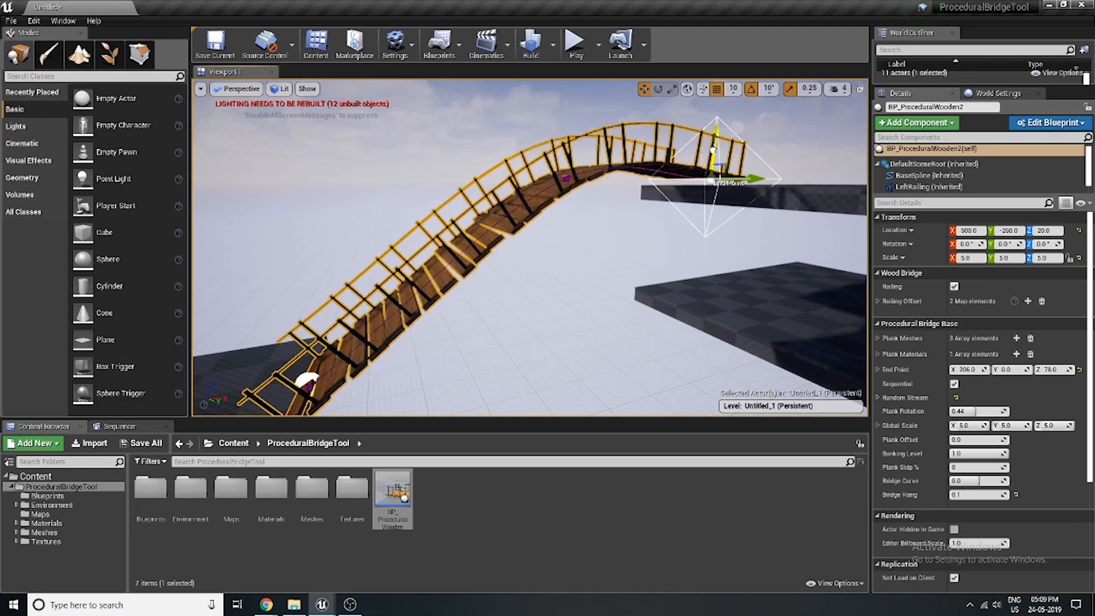
{"action": "right_click_drag", "start_coordinate": [715, 160], "coordinate": [774, 137]}
{"action": "key", "text": "w"}
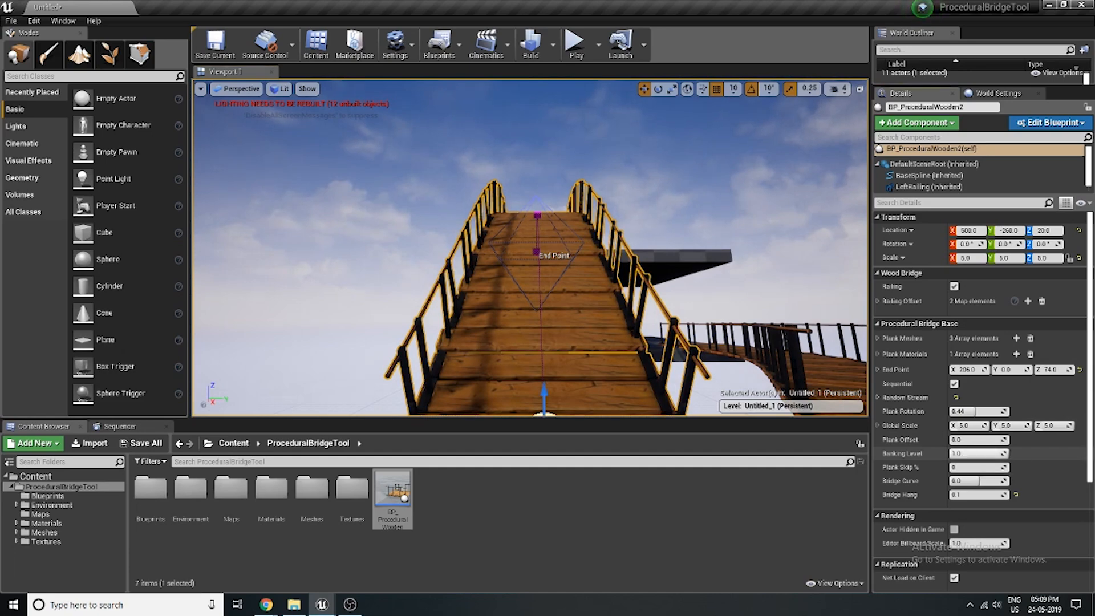
Set the second bridge's Banking Level to 0 so its planks form level stair treads
{"action": "right_click_drag", "start_coordinate": [713, 228], "coordinate": [636, 265]}
{"action": "key", "text": "d"}
{"action": "key", "text": "s"}
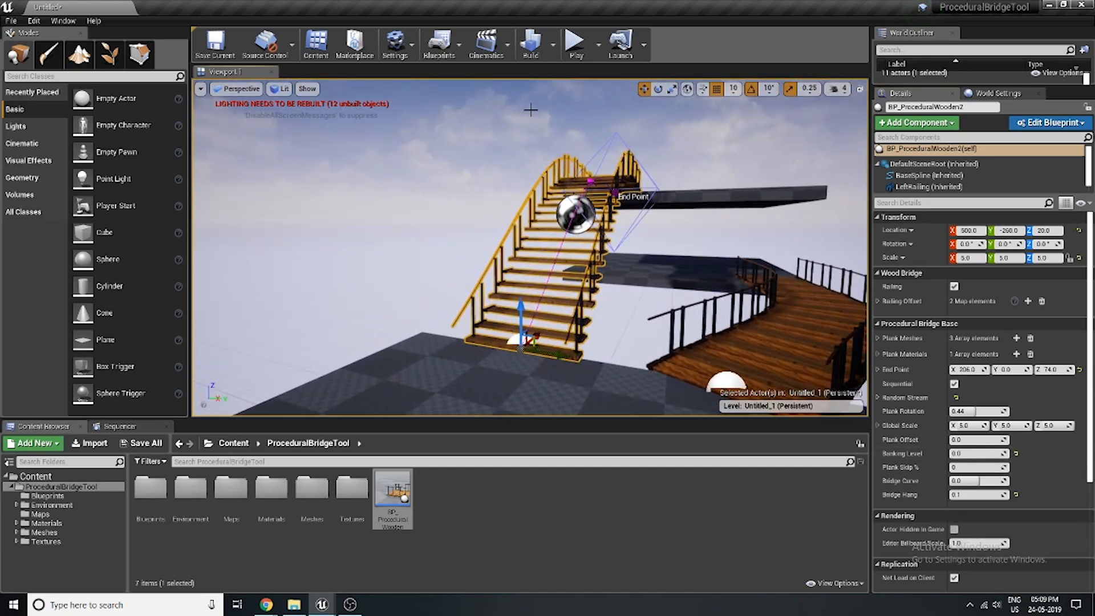
Play the level and walk up the stair bridge to test its treads, then end the session
{"action": "left_click", "coordinate": [575, 47]}
{"action": "key", "text": "w"}
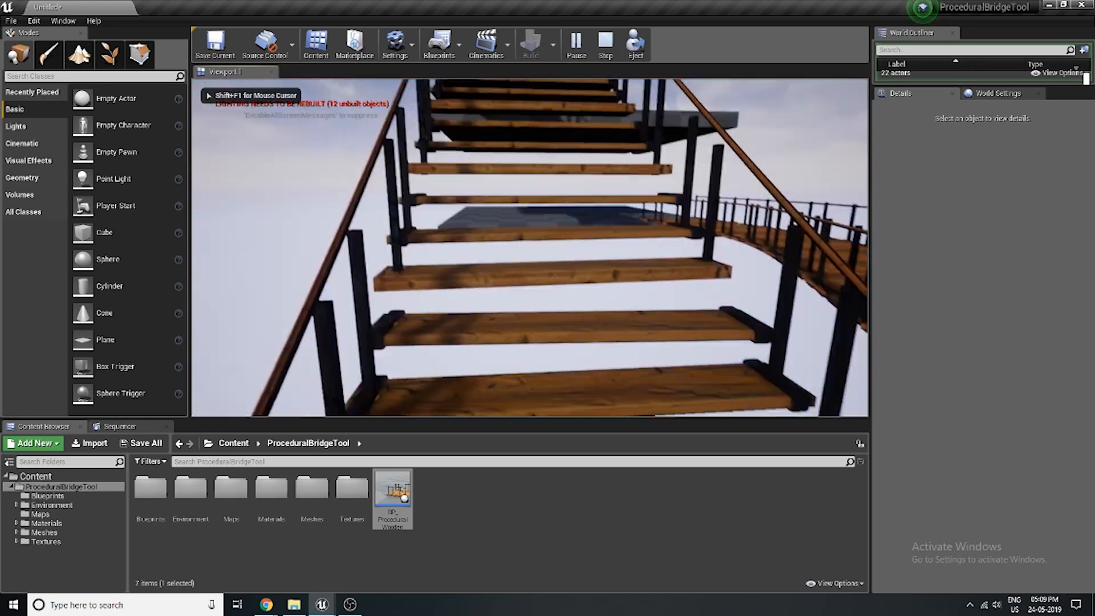
{"action": "key", "text": "w"}
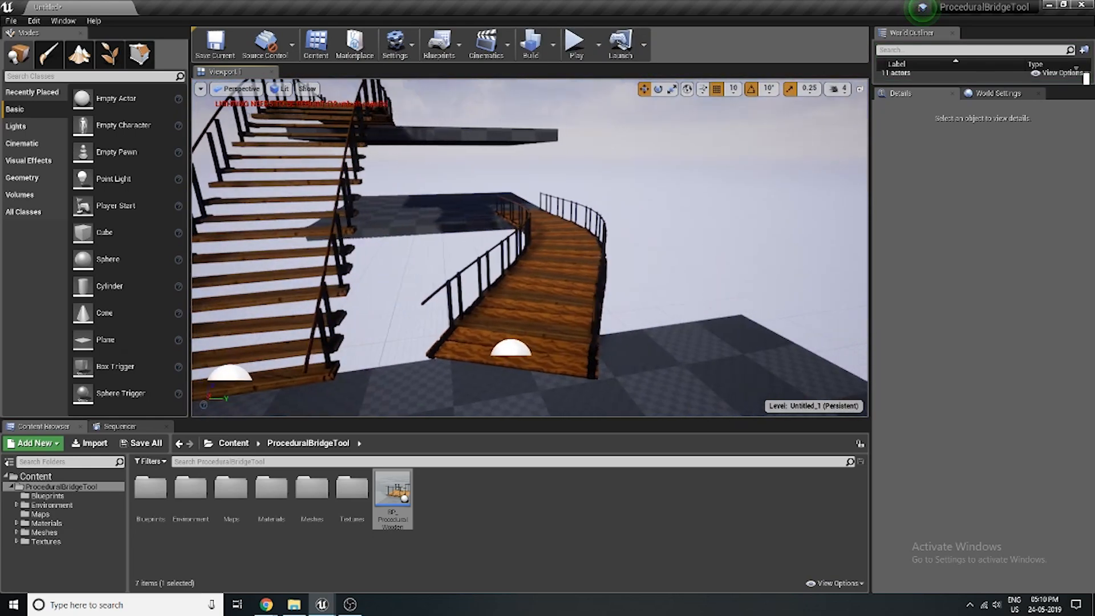
Reset the curved bridge's Railing Offset to its default values
{"action": "left_click", "coordinate": [448, 345]}
{"action": "mouse_move", "coordinate": [447, 346]}
{"action": "right_mouse_down"}
{"action": "mouse_move", "coordinate": [451, 314]}
{"action": "mouse_move", "coordinate": [485, 314]}
{"action": "mouse_move", "coordinate": [456, 365]}
{"action": "right_mouse_up"}
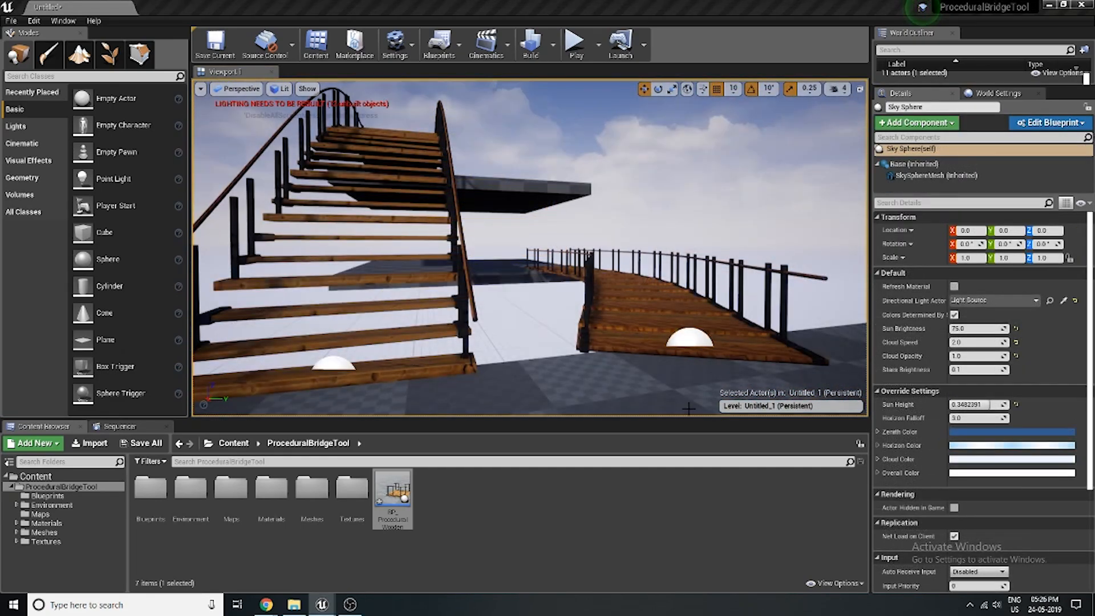
{"action": "right_click_drag", "start_coordinate": [598, 323], "coordinate": [571, 332]}
{"action": "key", "text": "d"}
{"action": "left_click", "coordinate": [578, 292]}
{"action": "key", "text": "w"}
{"action": "key", "text": "s"}
{"action": "key", "text": "w"}
{"action": "key", "text": "s"}
{"action": "key", "text": "w"}
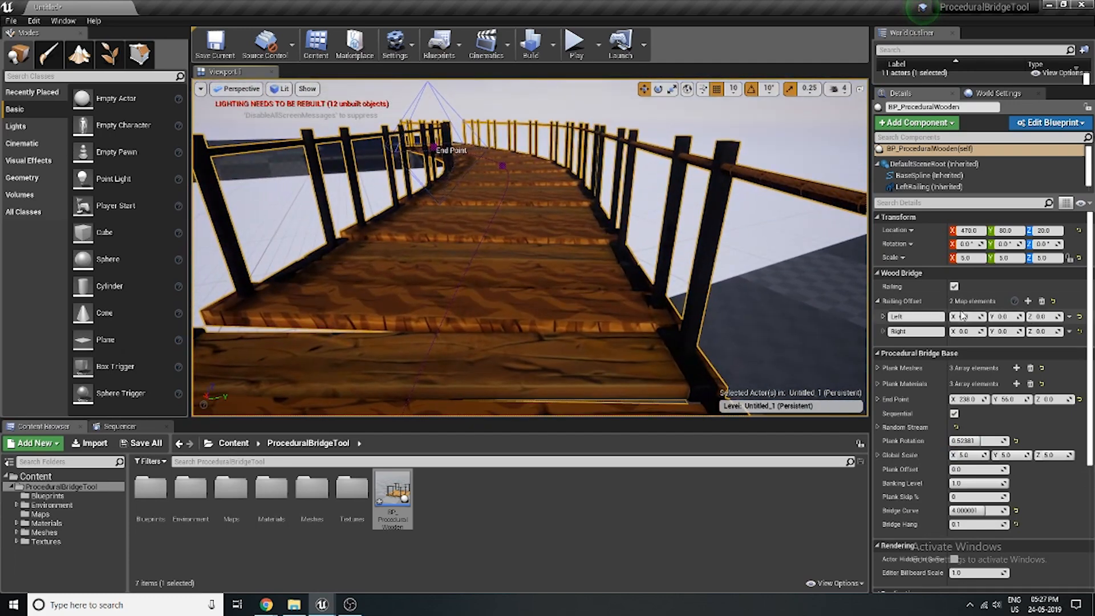
{"action": "left_click", "coordinate": [1054, 300]}
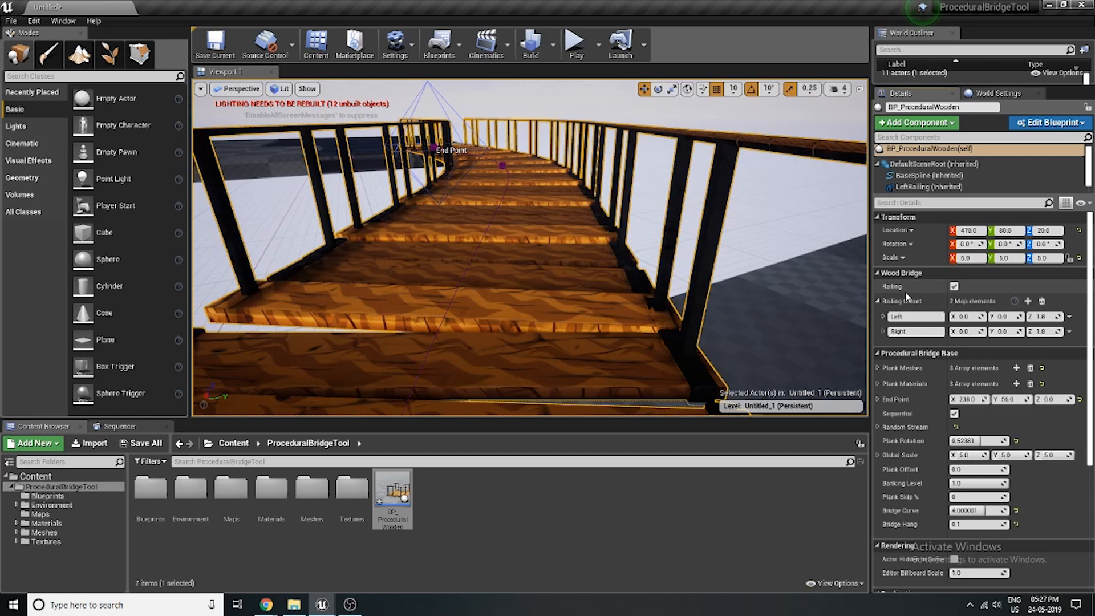
{"action": "left_click", "coordinate": [878, 301]}
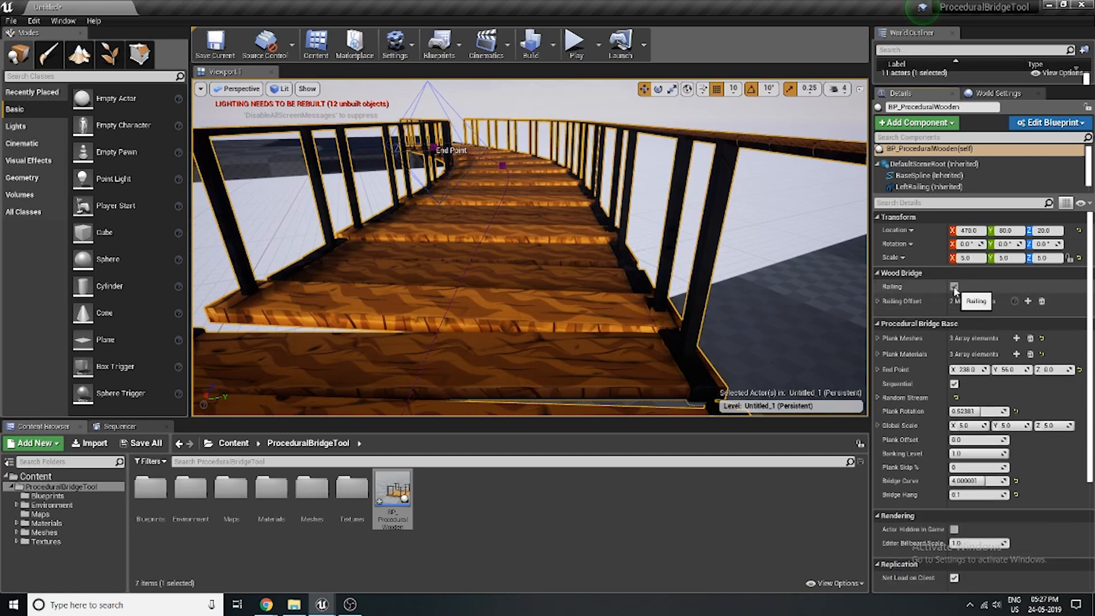
Toggle the curved bridge's Railing option off and back on to compare the bridge with and without railings
{"action": "left_click", "coordinate": [955, 289]}
{"action": "left_click", "coordinate": [955, 288]}
{"action": "right_click_drag", "start_coordinate": [707, 250], "coordinate": [727, 262]}
{"action": "left_click", "coordinate": [954, 286]}
{"action": "left_click", "coordinate": [954, 286]}
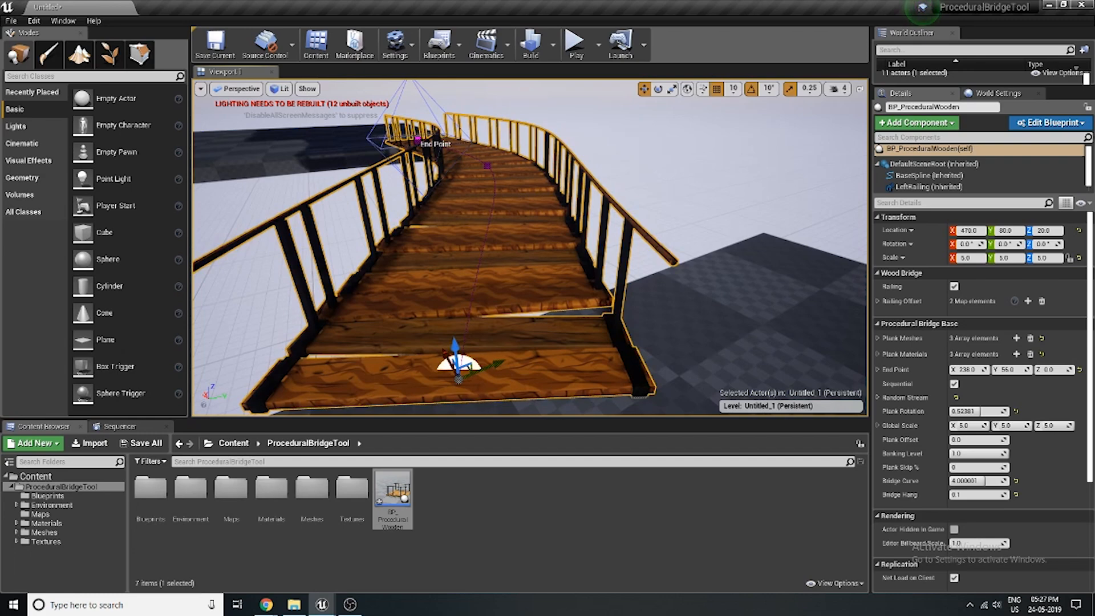
Adjust the curved bridge's Railing Offset to about Z 0 for Left, and Y 0.17 and about Z 0.31 for Right
{"action": "left_click", "coordinate": [878, 301]}
{"action": "mouse_move", "coordinate": [730, 262]}
{"action": "right_mouse_down"}
{"action": "mouse_move", "coordinate": [798, 257]}
{"action": "mouse_move", "coordinate": [746, 259]}
{"action": "right_mouse_up"}
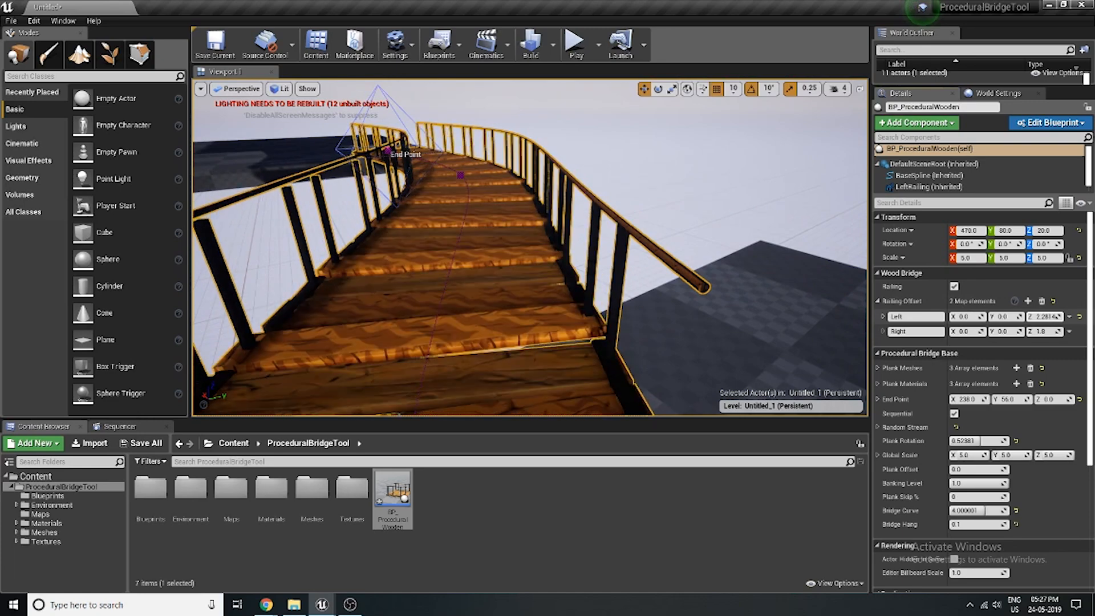
{"action": "right_click_drag", "start_coordinate": [746, 257], "coordinate": [728, 256]}
{"action": "key", "text": "w"}
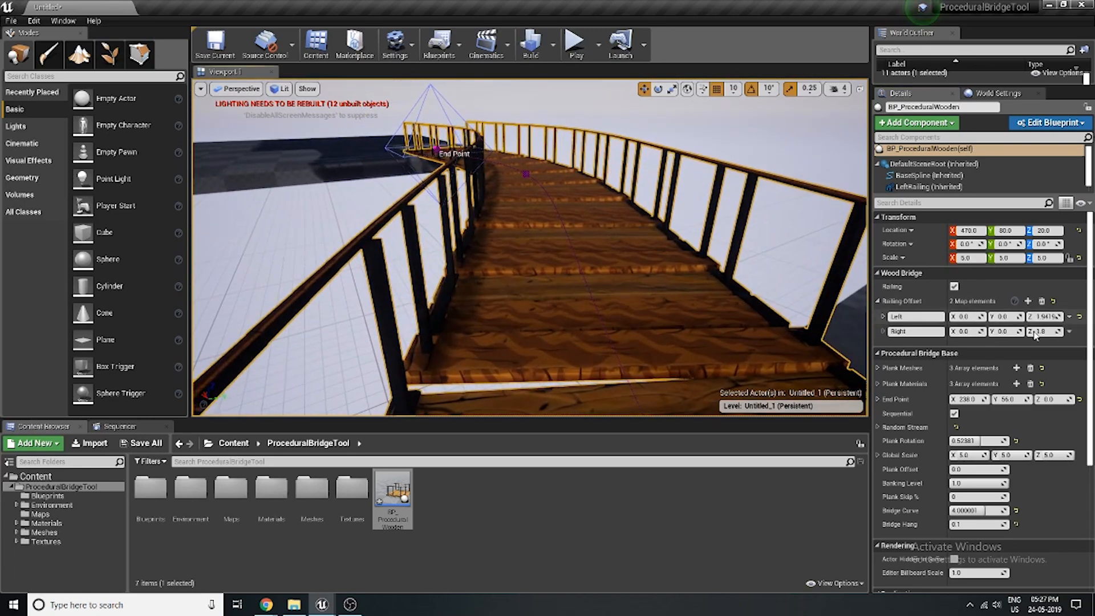
{"action": "left_click_drag", "start_coordinate": [1049, 317], "coordinate": [1022, 317]}
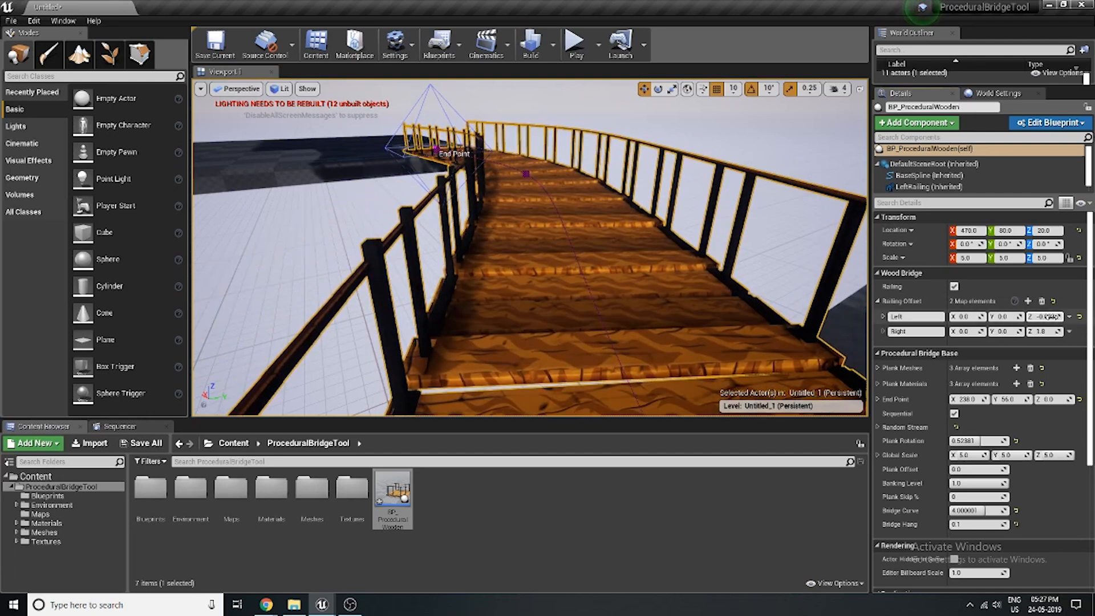
{"action": "mouse_move", "coordinate": [1045, 331]}
{"action": "left_mouse_down"}
{"action": "mouse_move", "coordinate": [1055, 331]}
{"action": "mouse_move", "coordinate": [1043, 332]}
{"action": "left_mouse_up"}
{"action": "right_click_drag", "start_coordinate": [799, 262], "coordinate": [753, 236]}
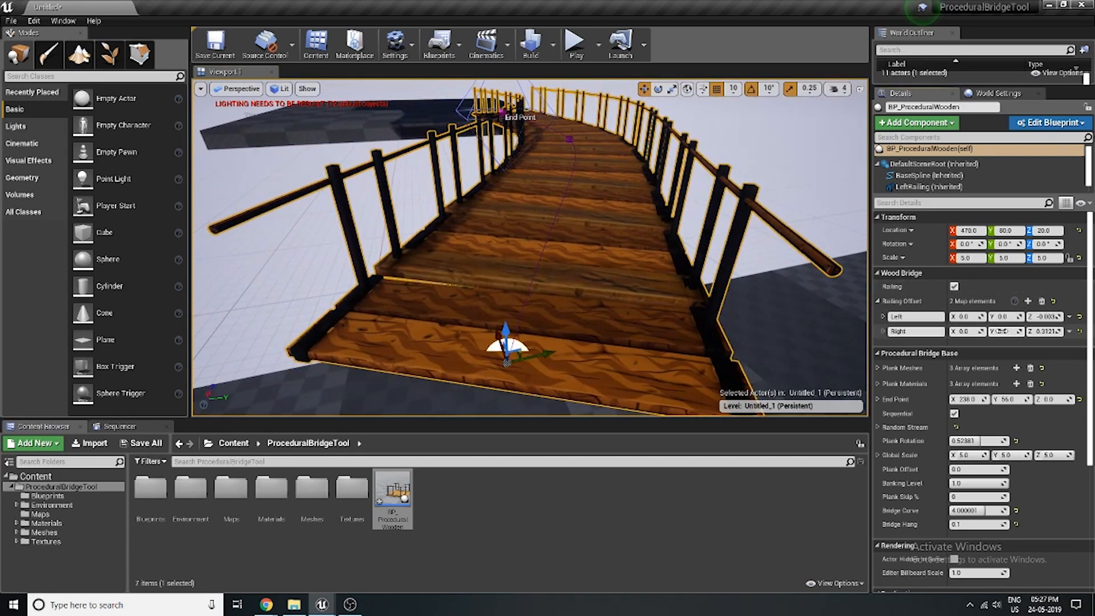
Lower the stair bridge's railings by setting Railing Offset Z to about -2.33 for Left and -1.69 for Right
{"action": "right_click_drag", "start_coordinate": [596, 193], "coordinate": [421, 201]}
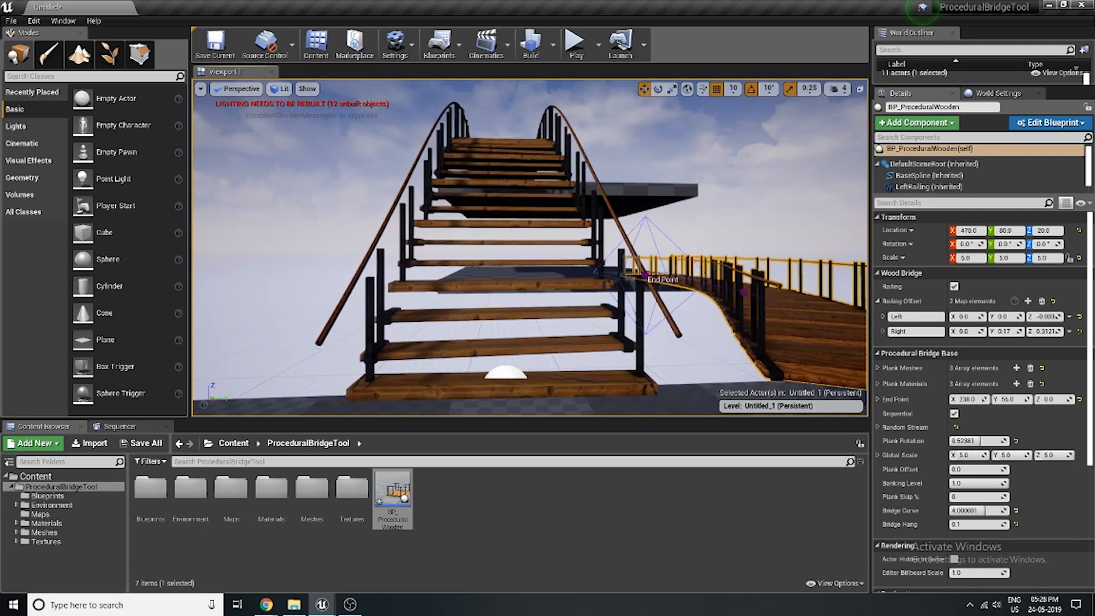
{"action": "left_click", "coordinate": [417, 177]}
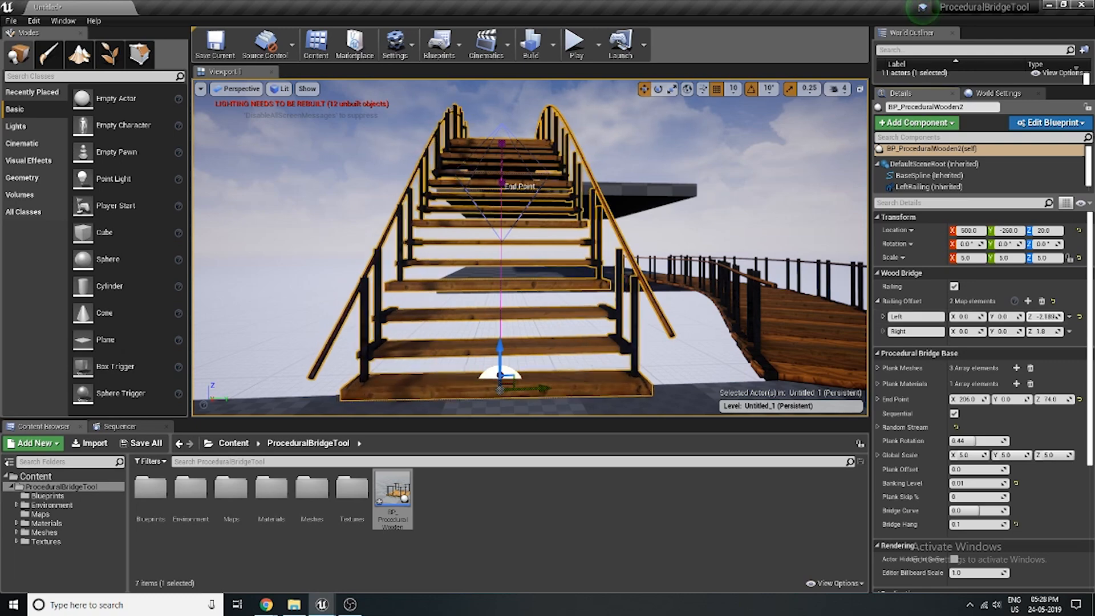
{"action": "left_click_drag", "start_coordinate": [1044, 331], "coordinate": [1026, 332]}
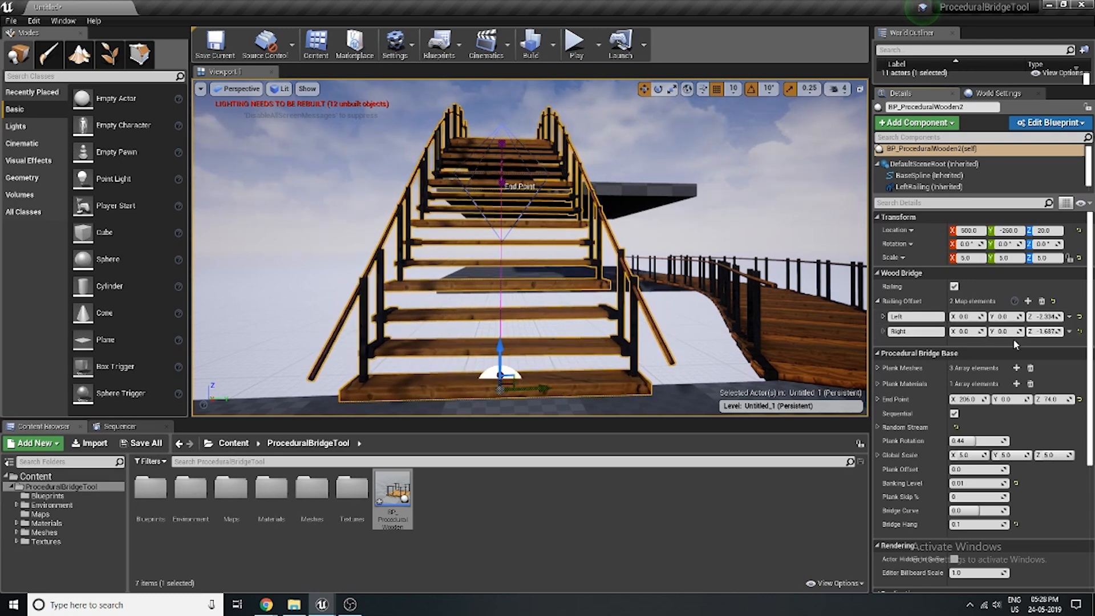
Try shifting the stair bridge's right railing sideways with its Railing Offset Y, and set that value back to 0
{"action": "mouse_move", "coordinate": [742, 262]}
{"action": "right_mouse_down"}
{"action": "mouse_move", "coordinate": [707, 265]}
{"action": "mouse_move", "coordinate": [735, 256]}
{"action": "right_mouse_up"}
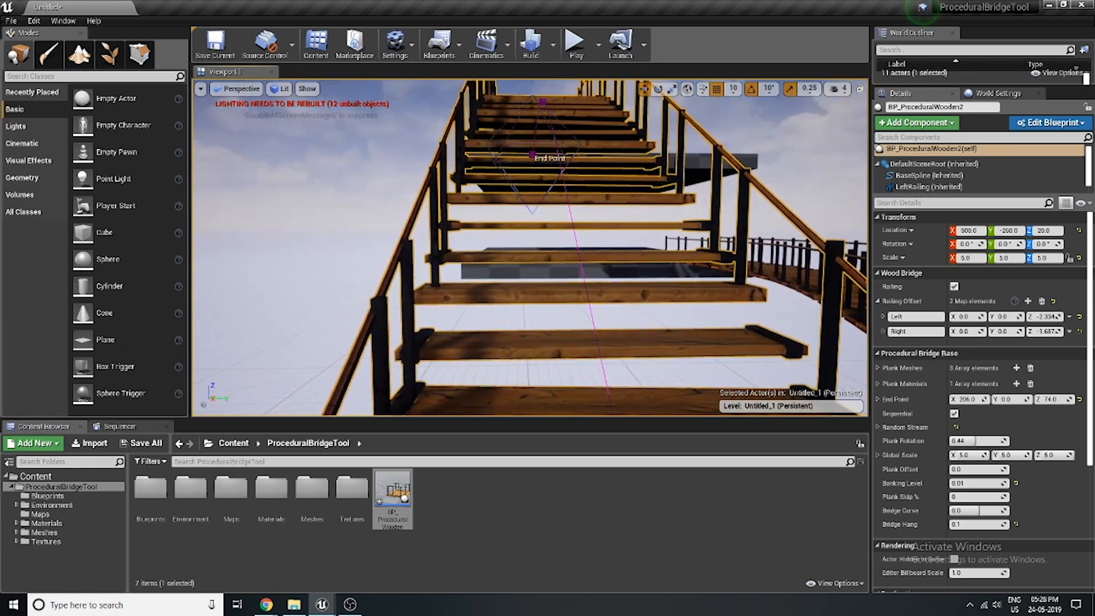
{"action": "left_click_drag", "start_coordinate": [1003, 331], "coordinate": [1007, 332]}
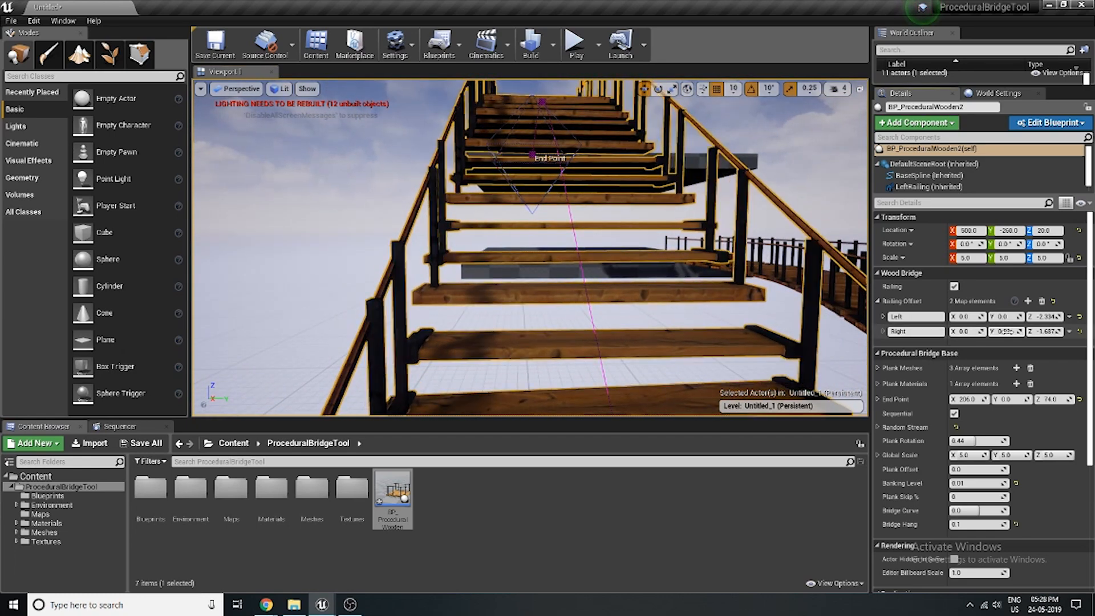
{"action": "type", "text": "0"}
{"action": "key", "text": "Return"}
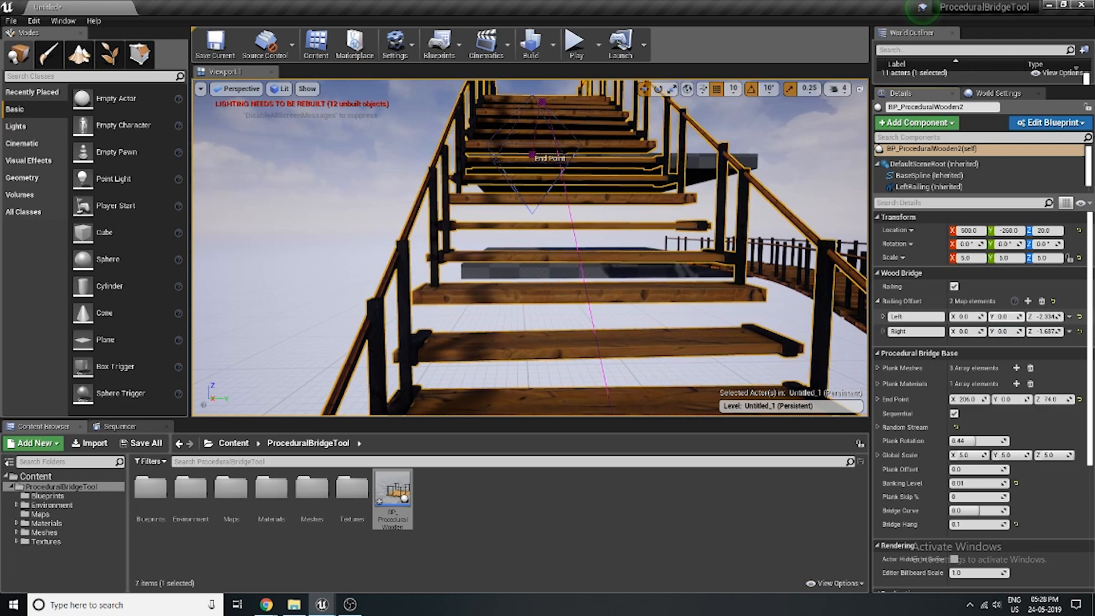
Set the stair bridge's Left Railing Offset Y to 0.48 and check the railings along the steps
{"action": "key", "text": "d"}
{"action": "right_click_drag", "start_coordinate": [648, 325], "coordinate": [643, 351]}
{"action": "key", "text": "a"}
{"action": "key", "text": "w"}
{"action": "key", "text": "s"}
{"action": "key", "text": "w"}
{"action": "key", "text": "s"}
{"action": "key", "text": "w"}
{"action": "key", "text": "s"}
{"action": "key", "text": "w"}
{"action": "key", "text": "s"}
{"action": "key", "text": "s"}
{"action": "key", "text": "a"}
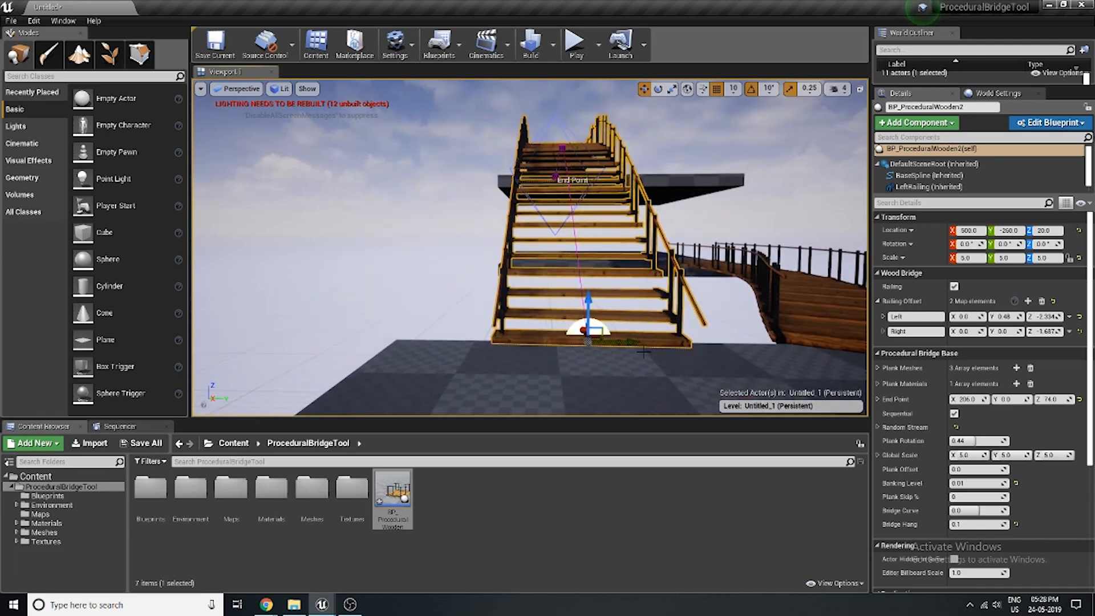
Duplicate the stair bridge at Y -390, with Banking Level 1.0 and Railing Offset Z about 0.68 on both sides of the copy
{"action": "left_click_drag", "start_coordinate": [626, 343], "coordinate": [498, 343], "text": "alt"}
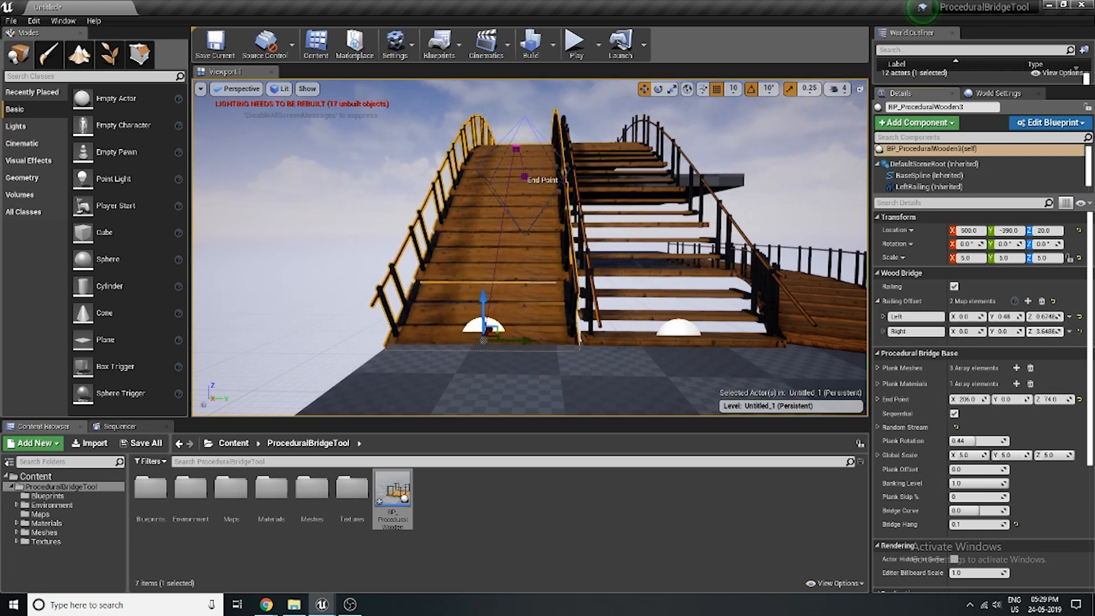
{"action": "right_click_drag", "start_coordinate": [262, 206], "coordinate": [313, 195]}
{"action": "key", "text": "w"}
{"action": "key", "text": "d"}
{"action": "key", "text": "s"}
{"action": "key", "text": "w"}
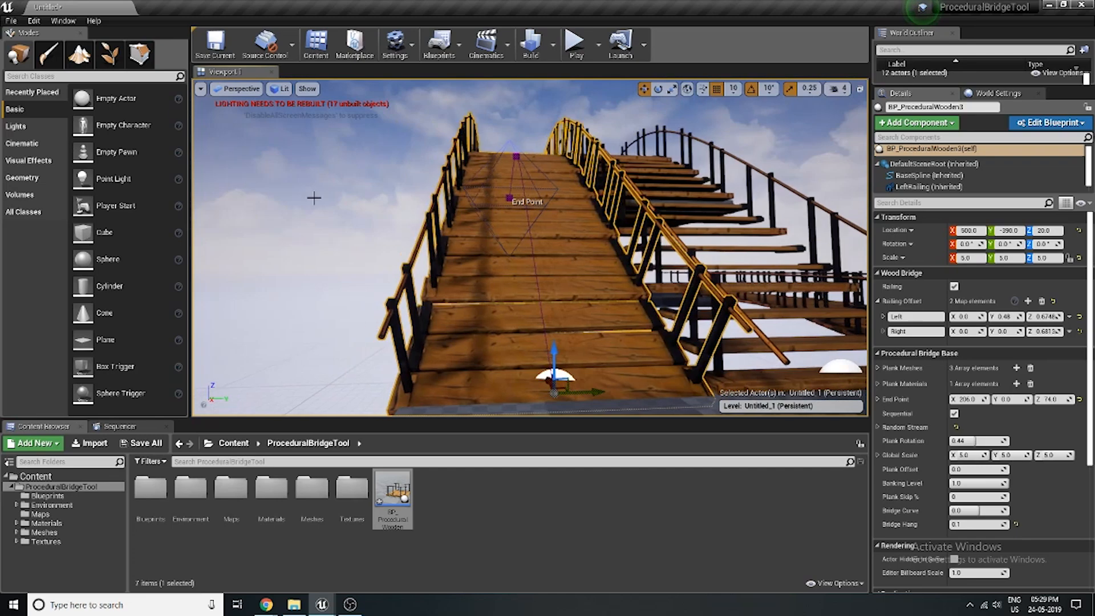
Play the level to view all three bridges in game, then end the session
{"action": "left_click", "coordinate": [568, 39]}
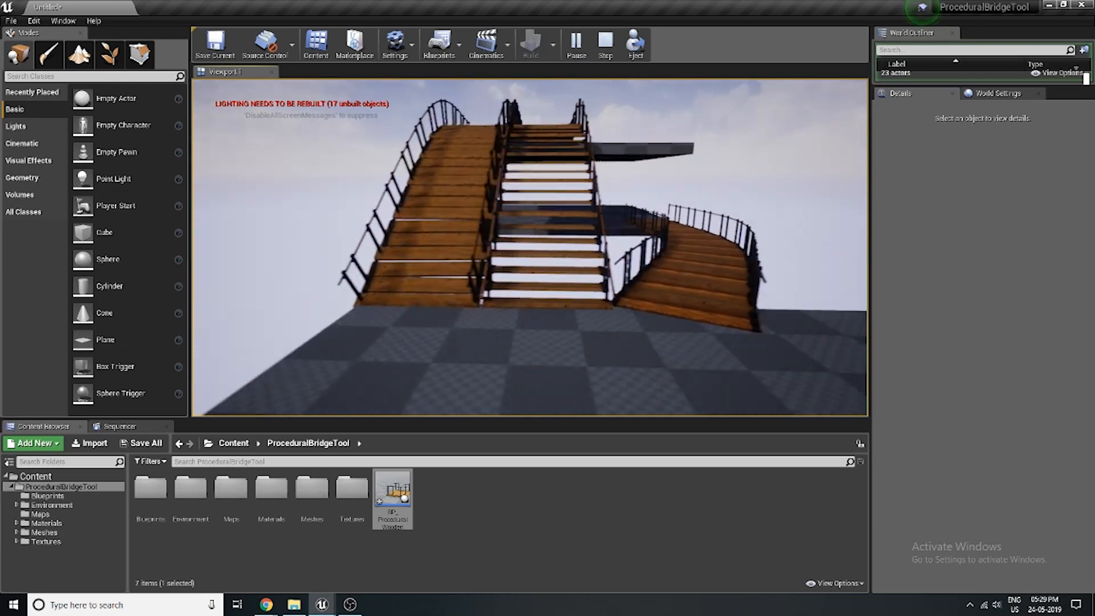
{"action": "key", "text": "Escape"}
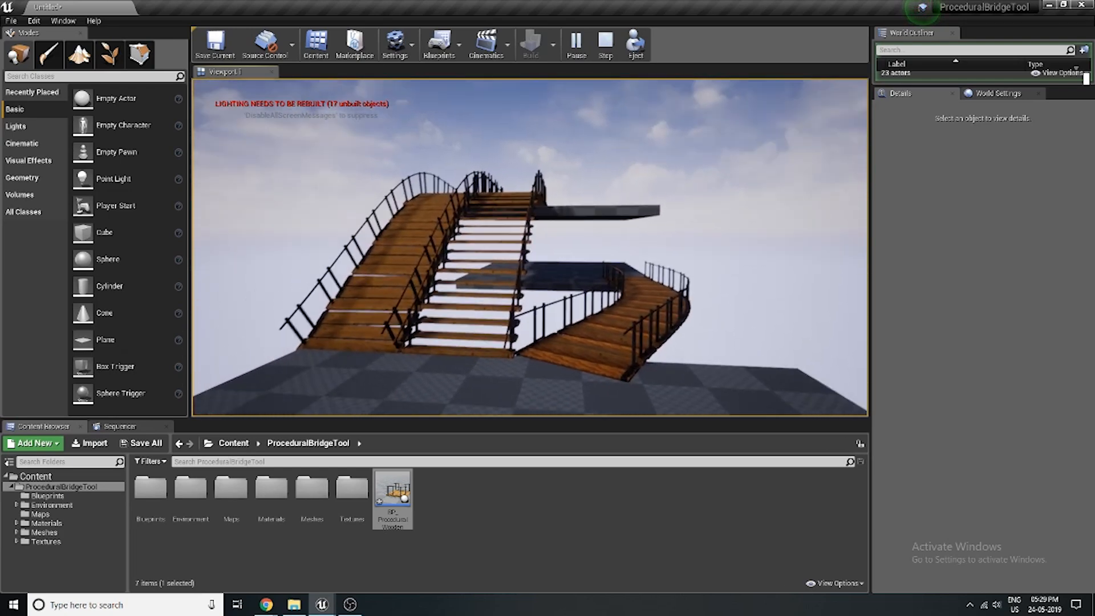
Look into the project's Blueprints folder, then return to the ProceduralBridgeTool folder
{"action": "left_click", "coordinate": [392, 492]}
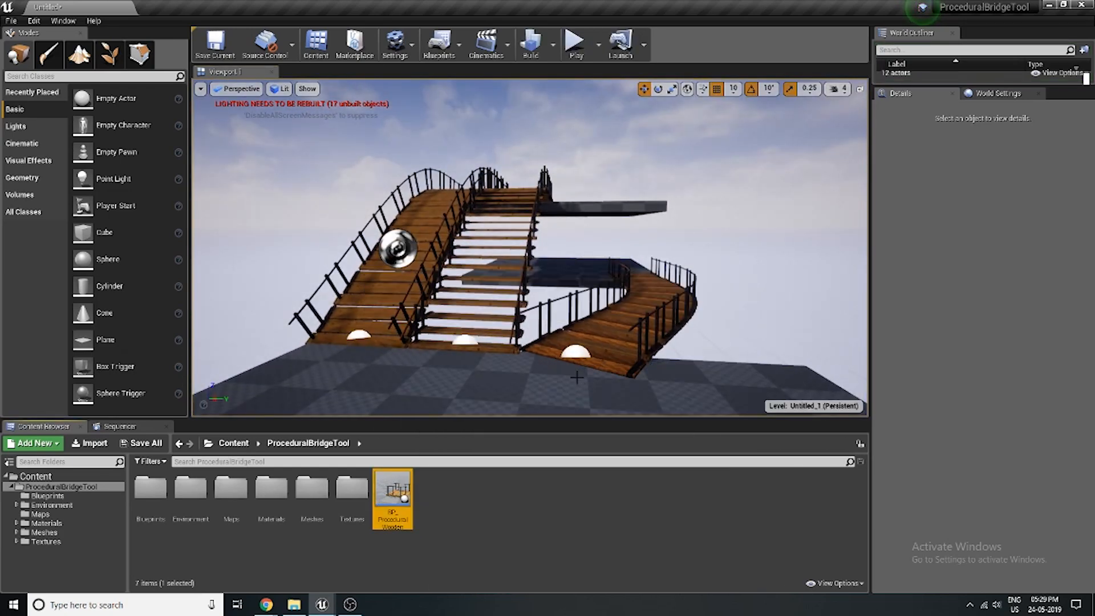
{"action": "double_click", "coordinate": [149, 485]}
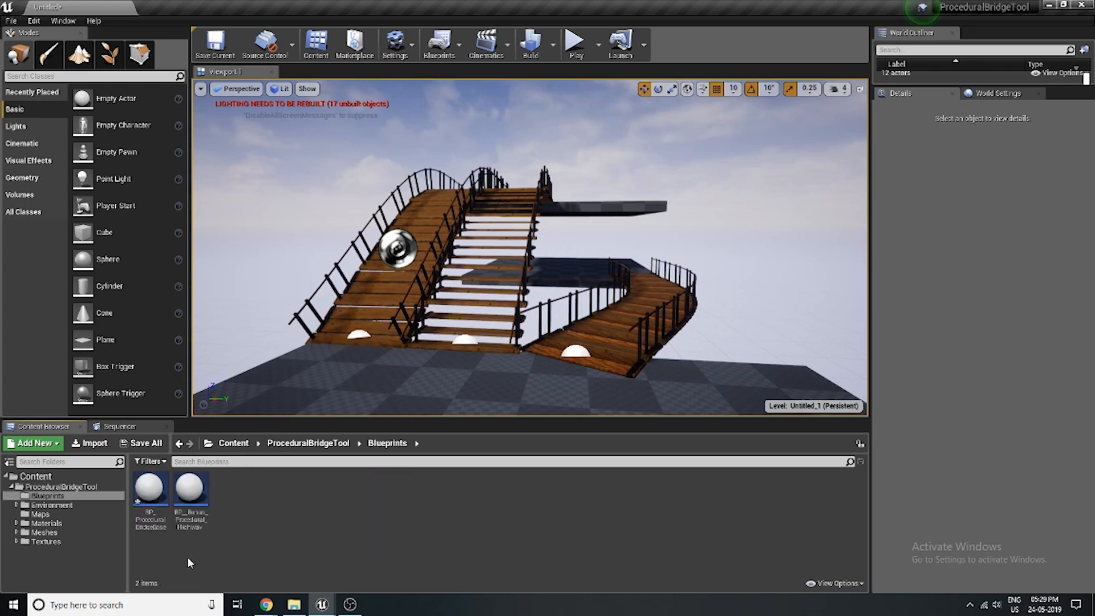
{"action": "left_click", "coordinate": [145, 508]}
{"action": "left_click", "coordinate": [58, 489]}
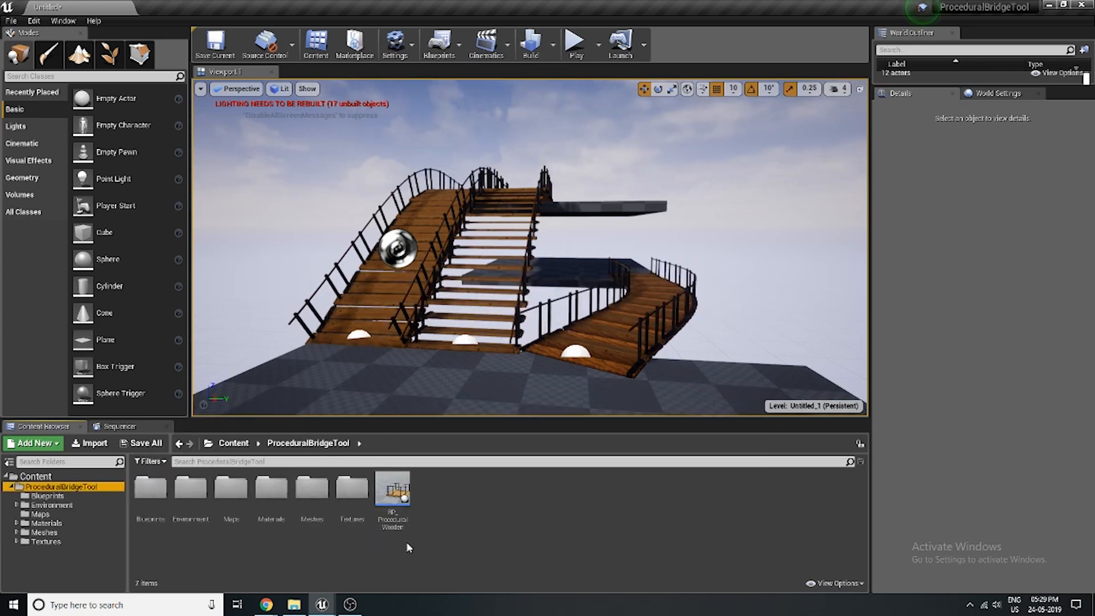
{"action": "right_click_drag", "start_coordinate": [456, 285], "coordinate": [399, 314]}
{"action": "key", "text": "w"}
{"action": "key", "text": "s"}
{"action": "key", "text": "d"}
{"action": "key", "text": "s"}
{"action": "key", "text": "d"}
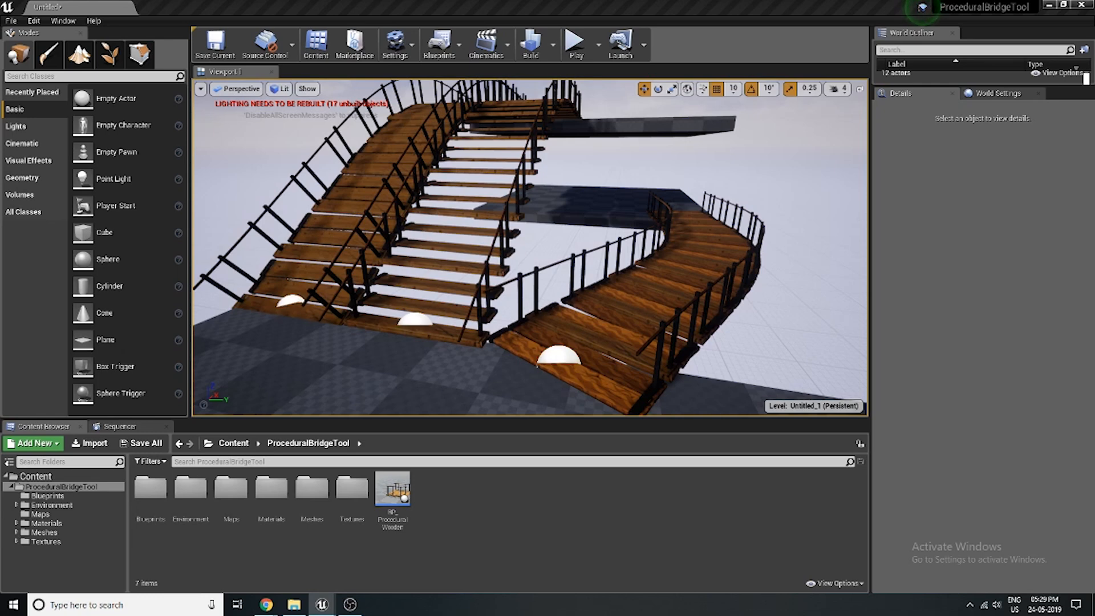
{"action": "left_click", "coordinate": [350, 605]}
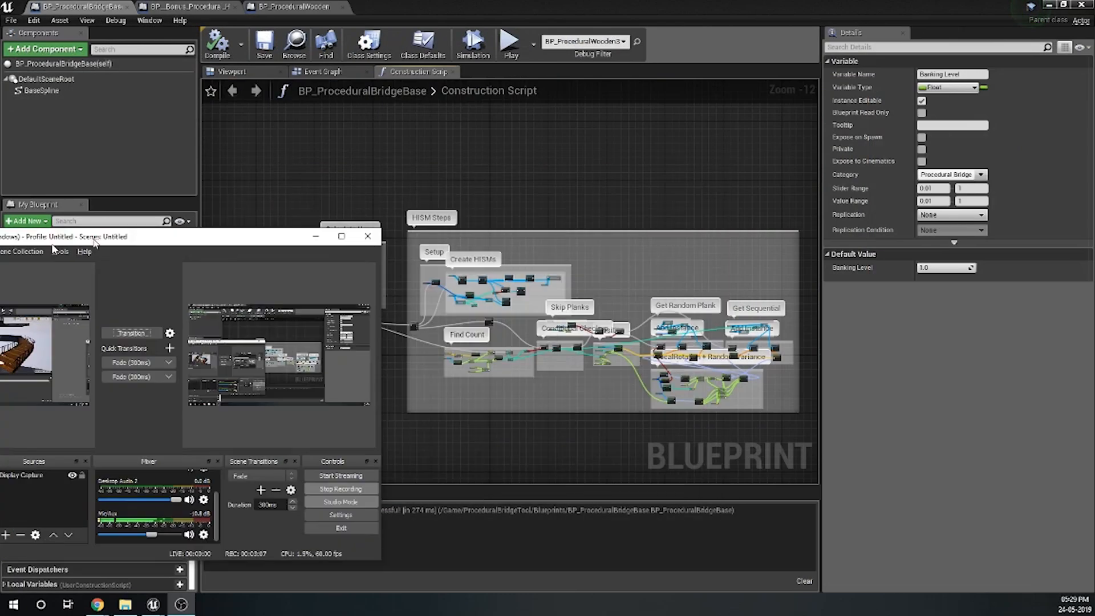
Examine the Create HISMs, Find Count, Skip Planks and Calculate Hang sections of the BP_ProceduralBridgeBase construction script
{"action": "right_click_drag", "start_coordinate": [397, 259], "coordinate": [330, 216]}
{"action": "right_click_drag", "start_coordinate": [519, 240], "coordinate": [516, 267]}
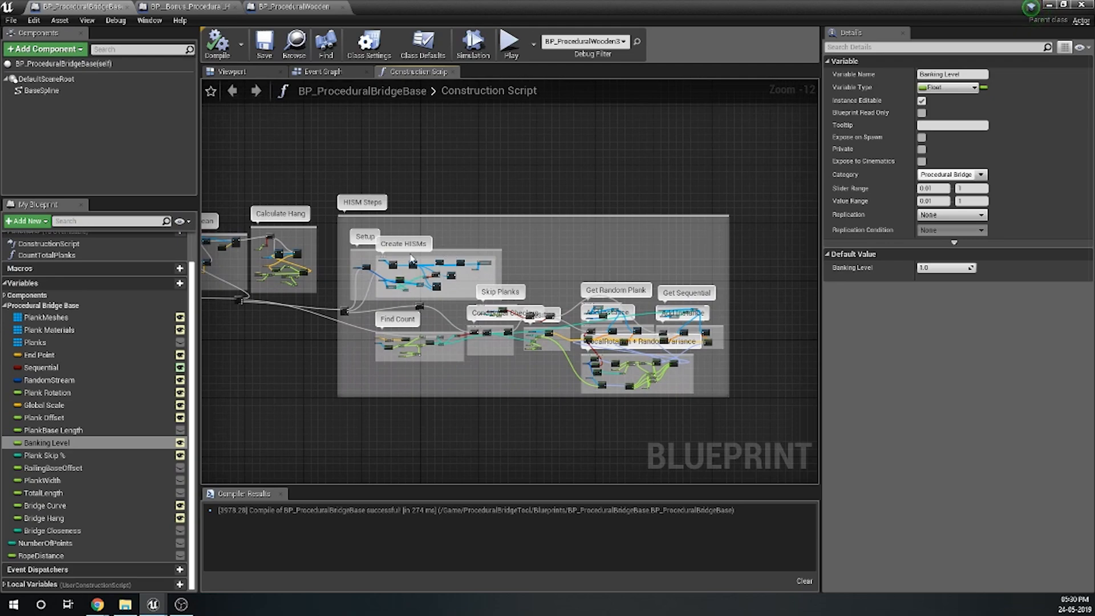
{"action": "scroll", "coordinate": [411, 258], "scroll_direction": "up", "scroll_amount": 12}
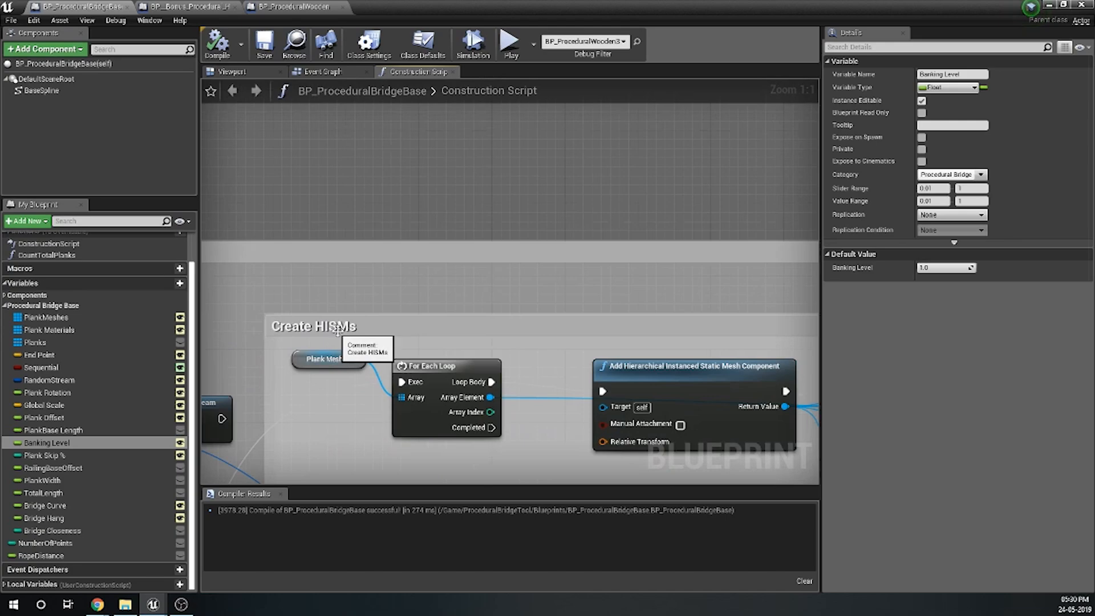
{"action": "scroll", "coordinate": [338, 330], "scroll_direction": "down", "scroll_amount": 12}
{"action": "right_click_drag", "start_coordinate": [455, 262], "coordinate": [350, 173]}
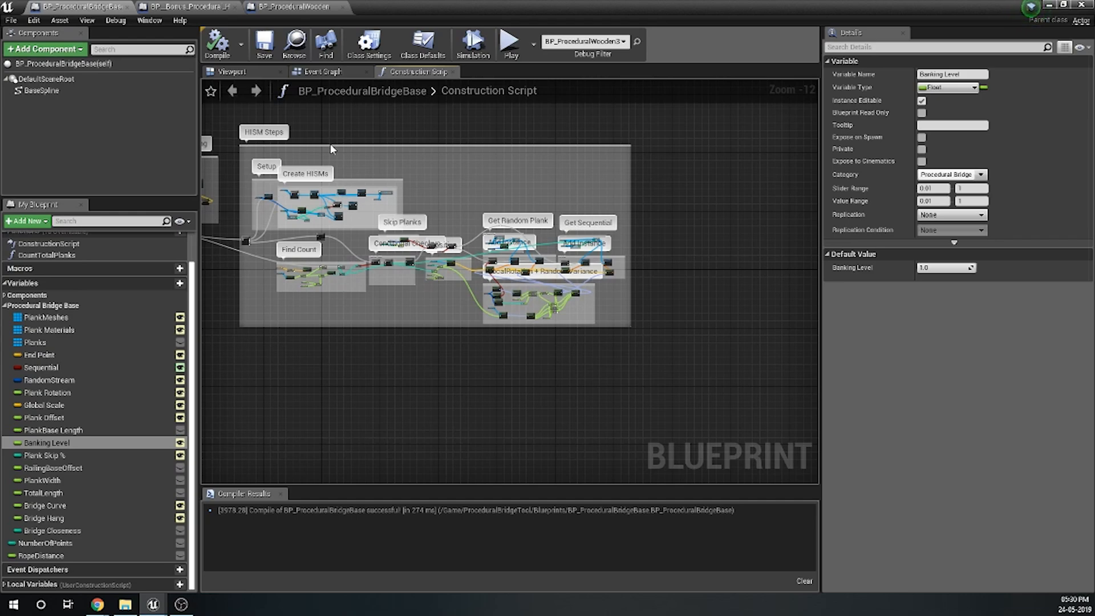
{"action": "right_click_drag", "start_coordinate": [340, 145], "coordinate": [316, 147]}
{"action": "scroll", "coordinate": [391, 179], "scroll_direction": "up", "scroll_amount": 2}
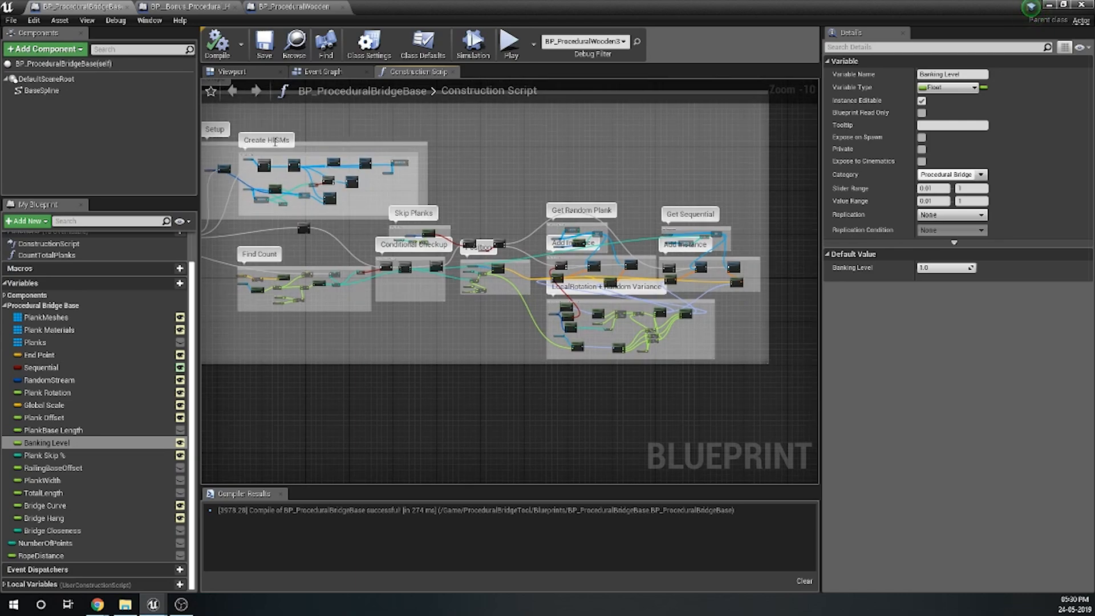
{"action": "right_click_drag", "start_coordinate": [491, 156], "coordinate": [555, 191]}
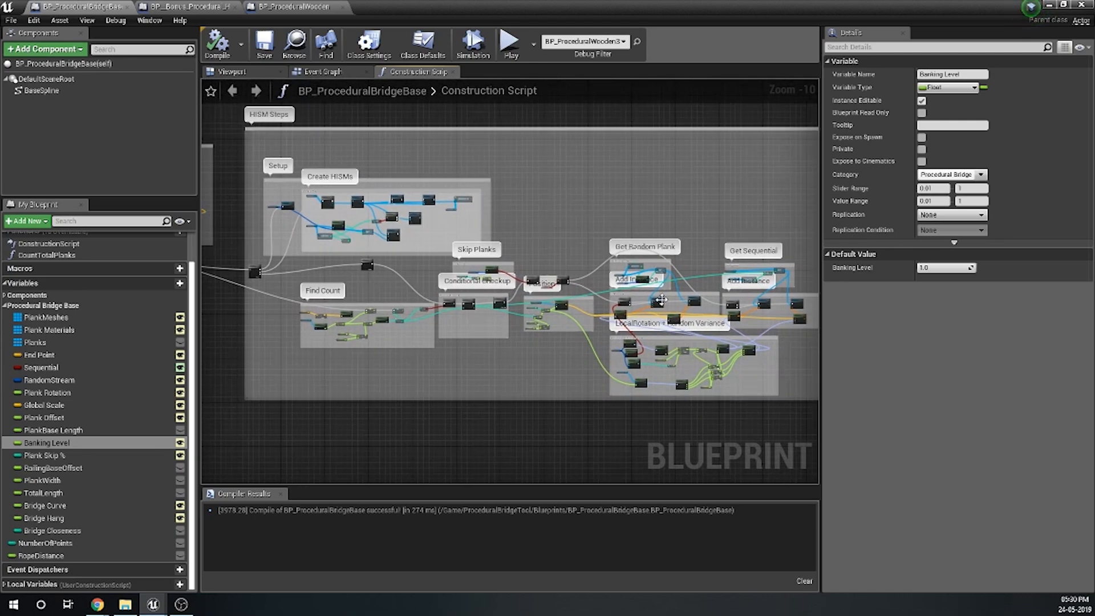
{"action": "right_click_drag", "start_coordinate": [279, 167], "coordinate": [361, 197]}
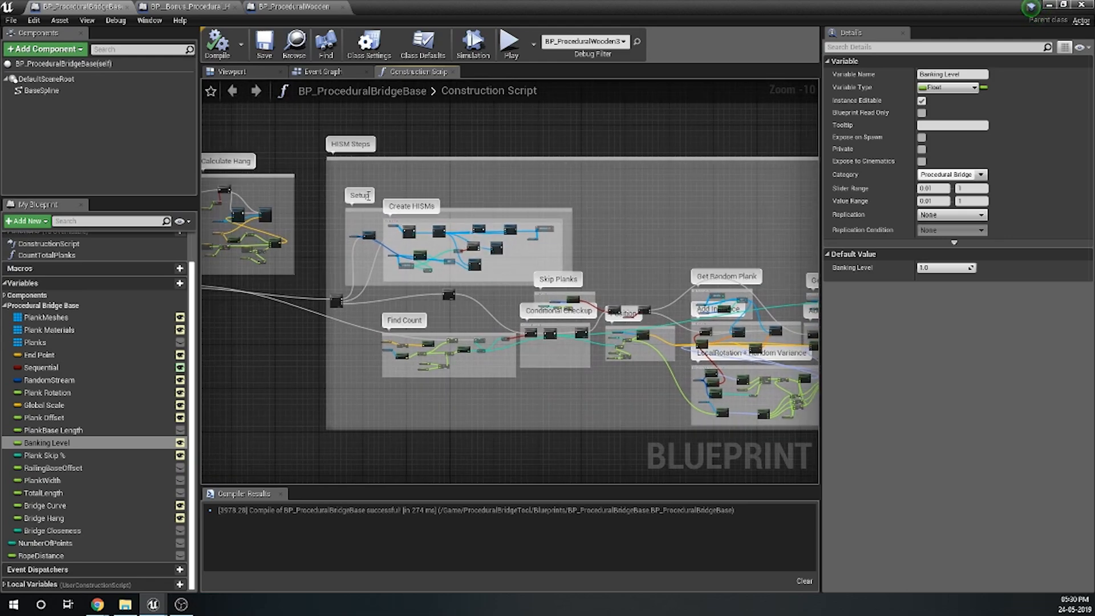
{"action": "right_click_drag", "start_coordinate": [511, 209], "coordinate": [377, 191]}
{"action": "right_click_drag", "start_coordinate": [280, 167], "coordinate": [493, 211]}
{"action": "scroll", "coordinate": [498, 161], "scroll_direction": "down", "scroll_amount": 2}
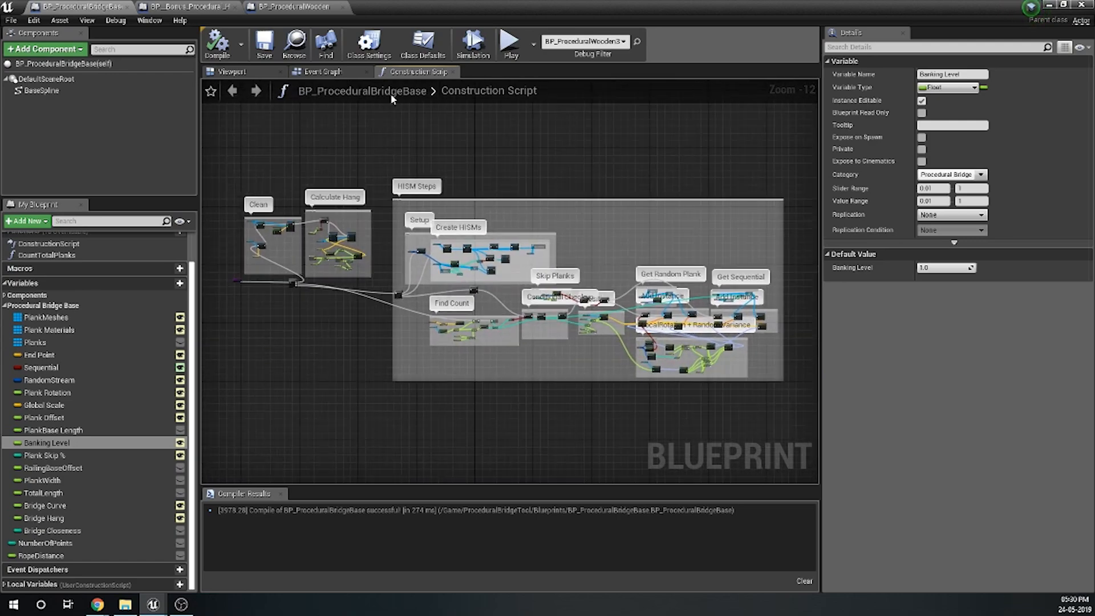
Examine the BP_ProceduralWooden construction script, covering the Parent: Construction Script call, the Sequence node and the Railing section
{"action": "left_click", "coordinate": [269, 7]}
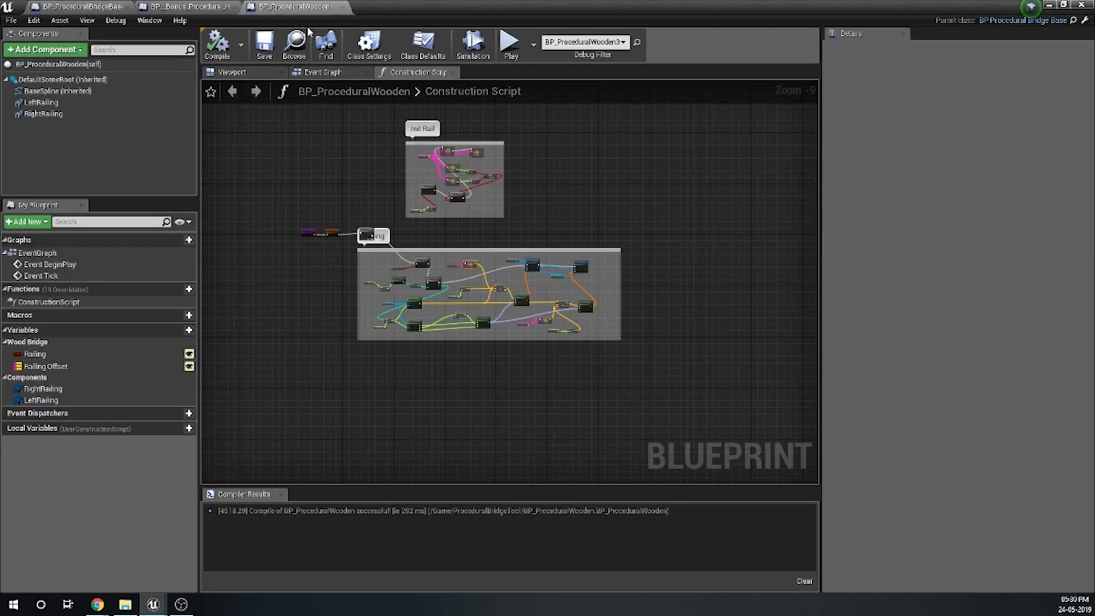
{"action": "right_click_drag", "start_coordinate": [395, 152], "coordinate": [391, 206]}
{"action": "scroll", "coordinate": [440, 258], "scroll_direction": "up", "scroll_amount": 8}
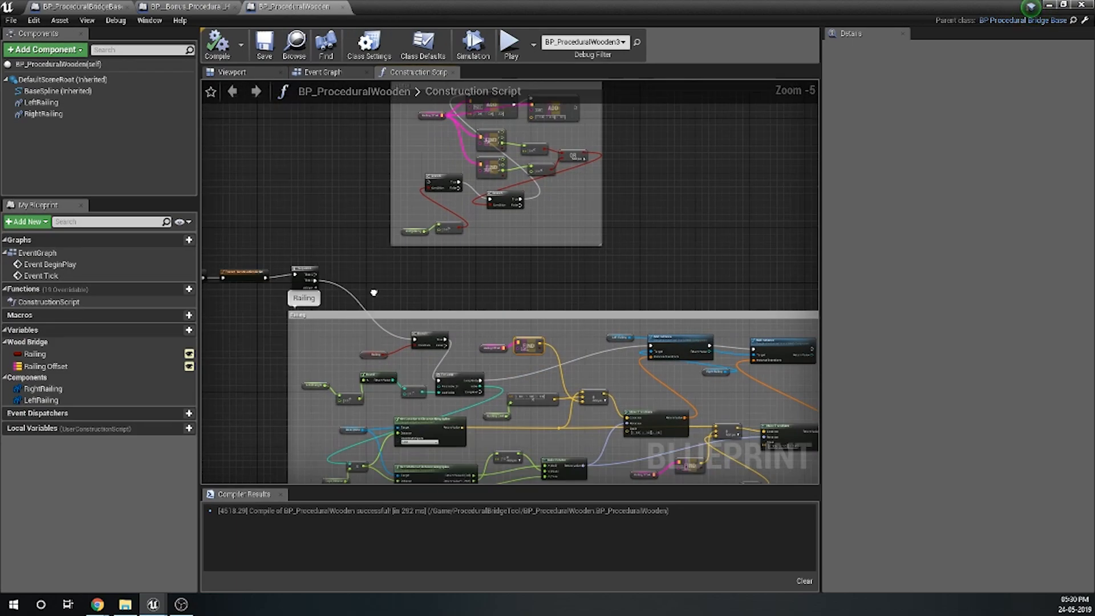
{"action": "right_click_drag", "start_coordinate": [301, 216], "coordinate": [453, 250]}
{"action": "scroll", "coordinate": [289, 191], "scroll_direction": "up", "scroll_amount": 1}
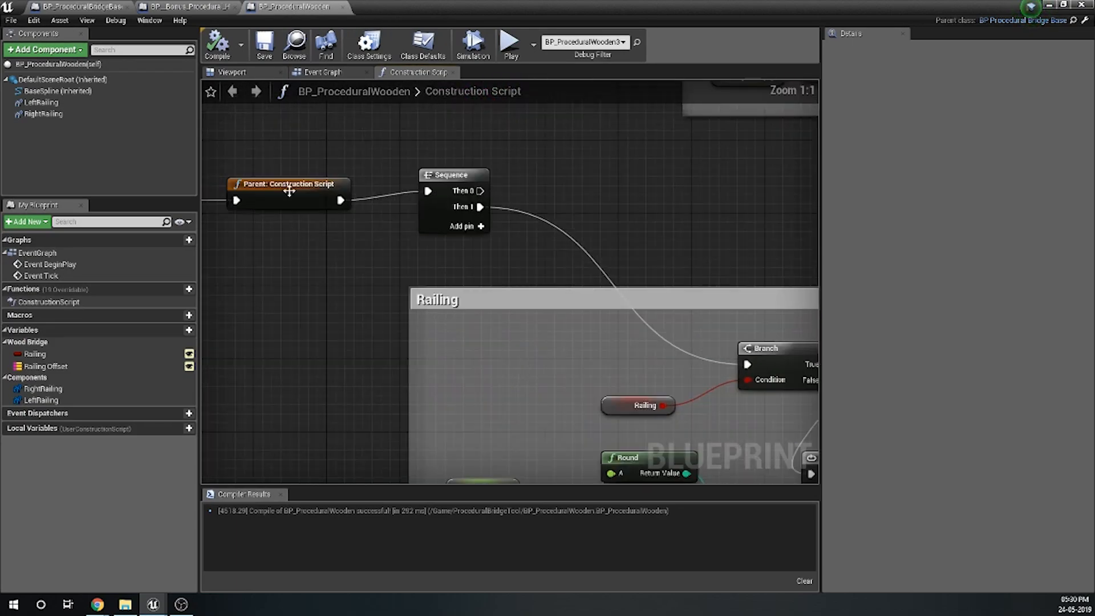
{"action": "scroll", "coordinate": [319, 217], "scroll_direction": "down", "scroll_amount": 7}
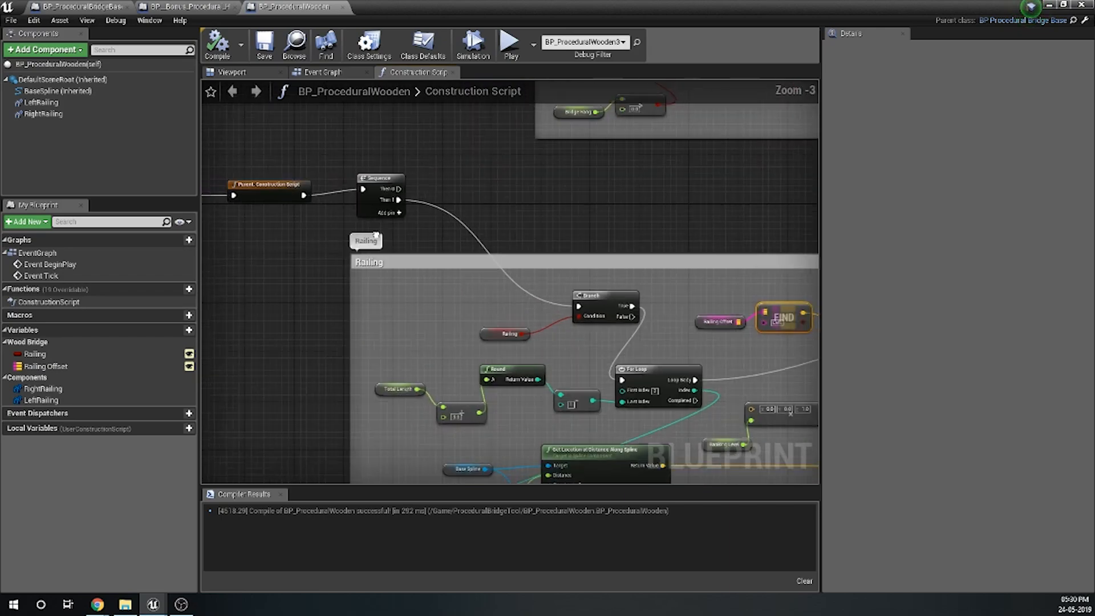
{"action": "scroll", "coordinate": [355, 197], "scroll_direction": "up", "scroll_amount": 2}
{"action": "right_click_drag", "start_coordinate": [355, 195], "coordinate": [322, 121]}
{"action": "scroll", "coordinate": [328, 122], "scroll_direction": "down", "scroll_amount": 1}
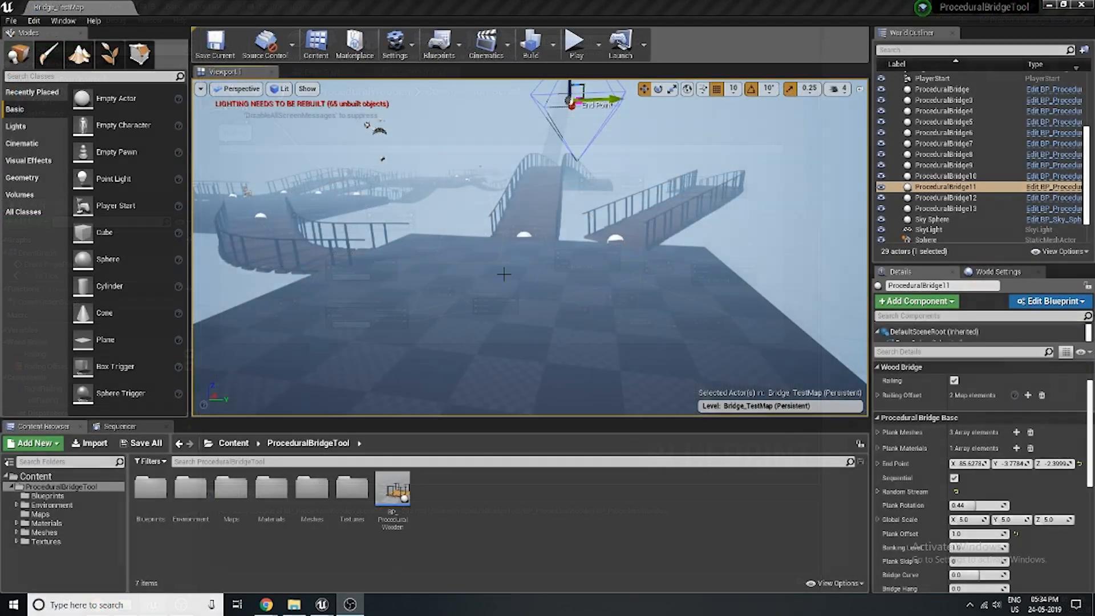
Load the Bridge_TestMap level from the ProceduralBridgeTool project's Maps folder
{"action": "right_click_drag", "start_coordinate": [530, 248], "coordinate": [533, 186]}
{"action": "right_click_drag", "start_coordinate": [530, 228], "coordinate": [525, 274]}
{"action": "scroll", "coordinate": [525, 274], "scroll_direction": "down", "scroll_amount": 2}
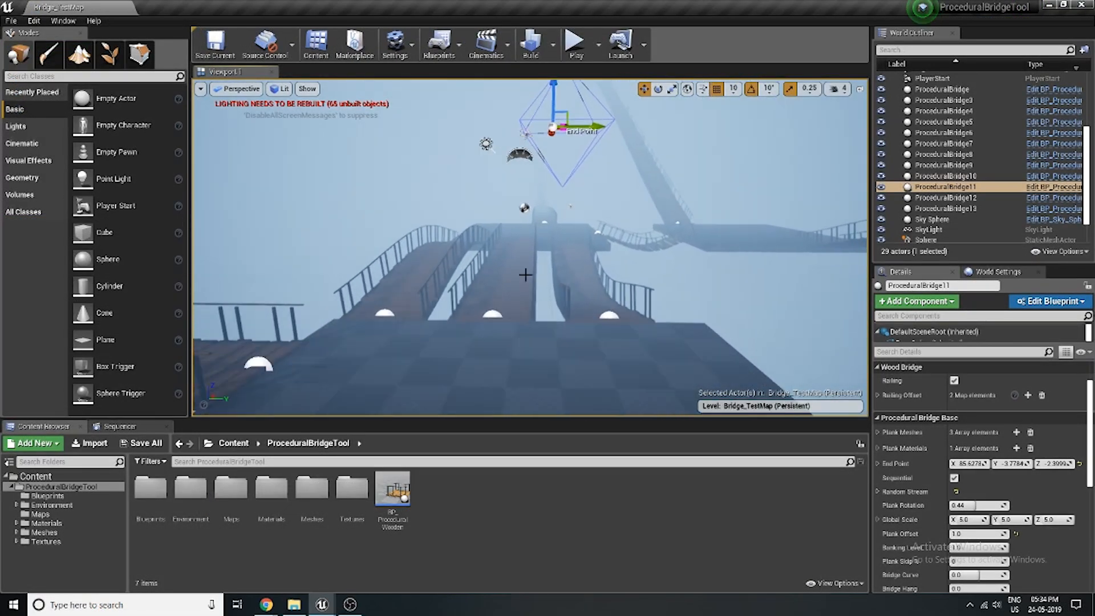
{"action": "scroll", "coordinate": [526, 273], "scroll_direction": "up", "scroll_amount": 2}
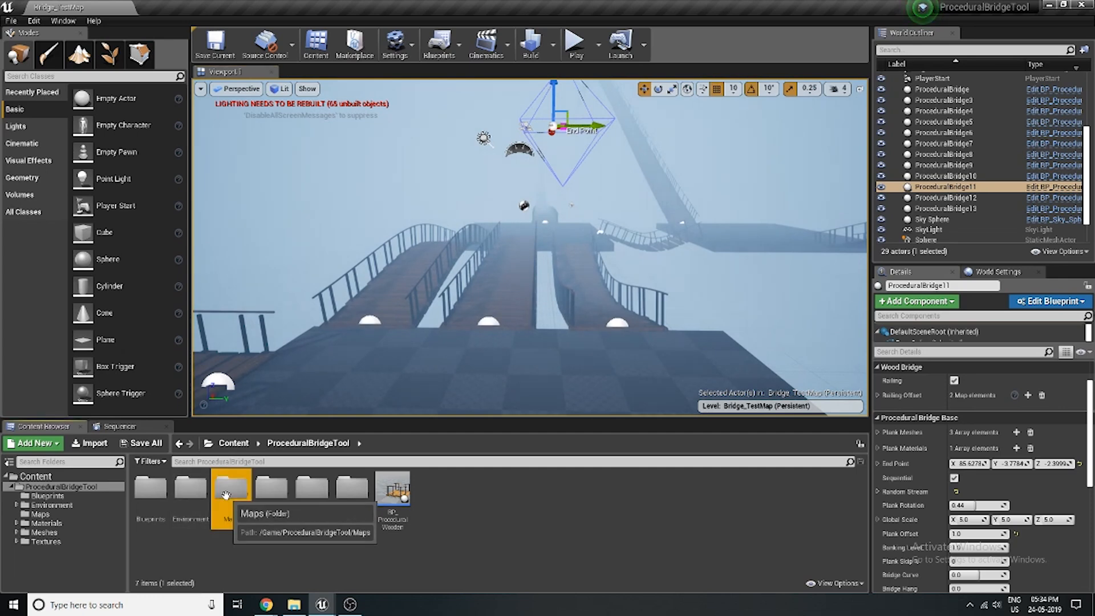
{"action": "double_click", "coordinate": [231, 488]}
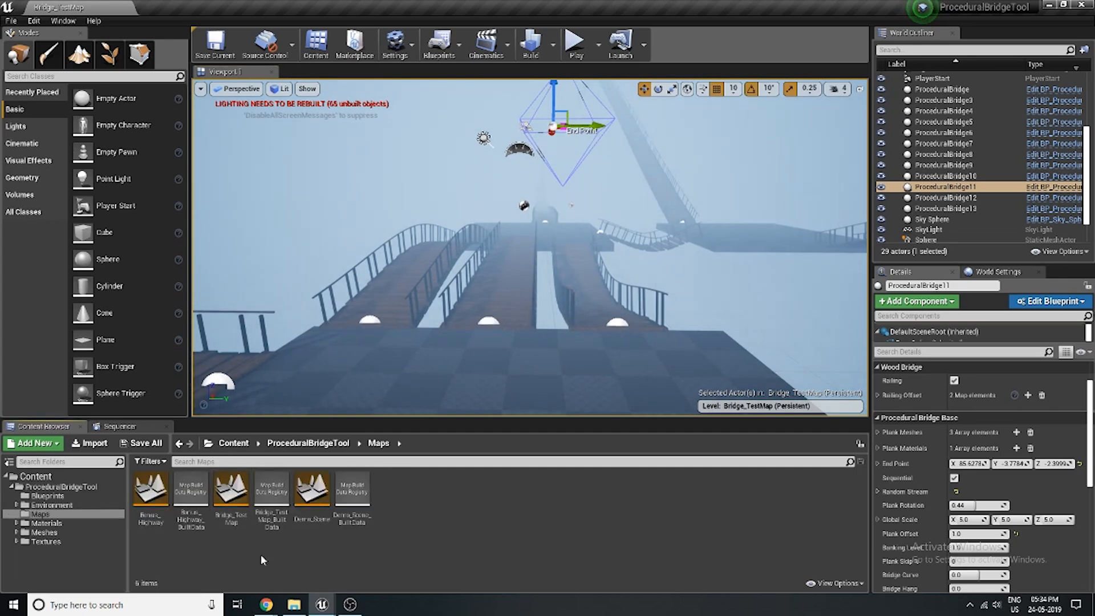
{"action": "double_click", "coordinate": [238, 502]}
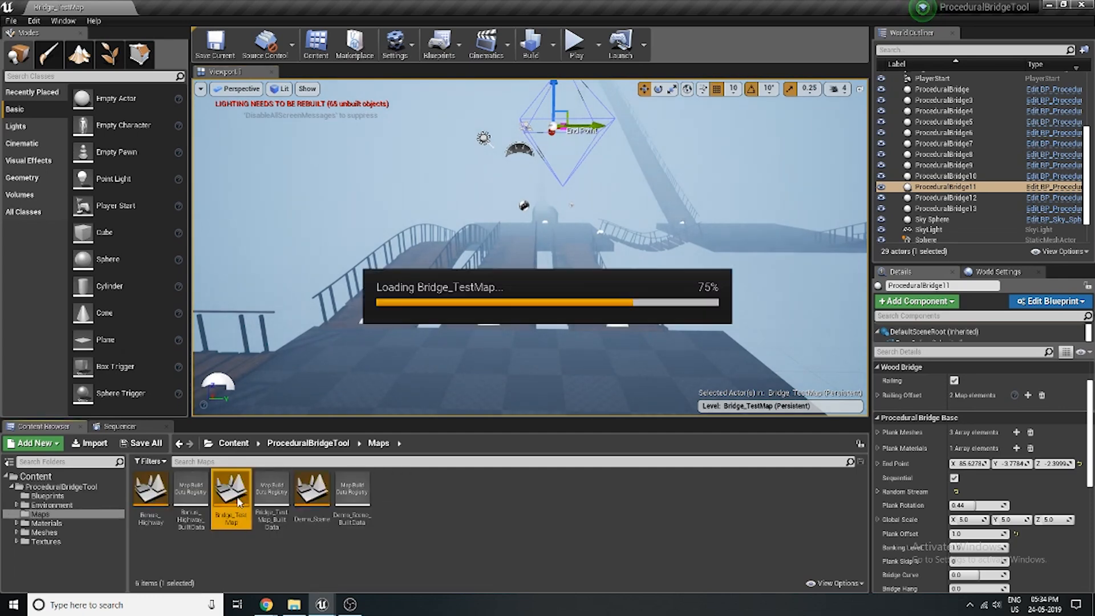
Play the level and walk across the curved railed bridge and the arched bridge beyond it
{"action": "key", "text": "w"}
{"action": "right_click_drag", "start_coordinate": [542, 299], "coordinate": [584, 256]}
{"action": "key", "text": "w"}
{"action": "key", "text": "w"}
{"action": "left_click", "coordinate": [575, 57]}
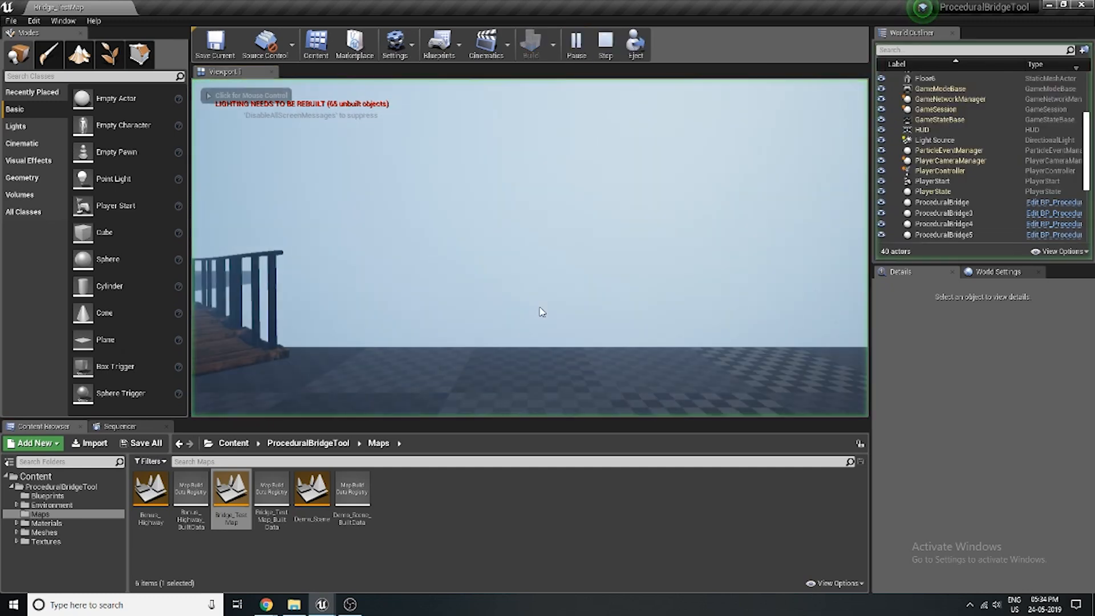
{"action": "key", "text": "w"}
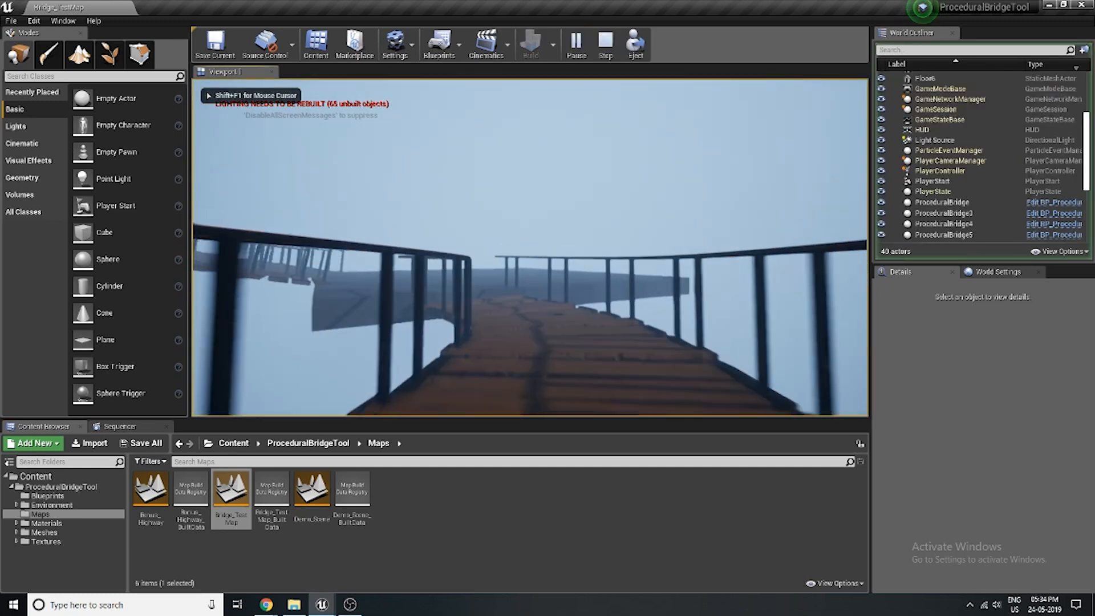
{"action": "key", "text": "w"}
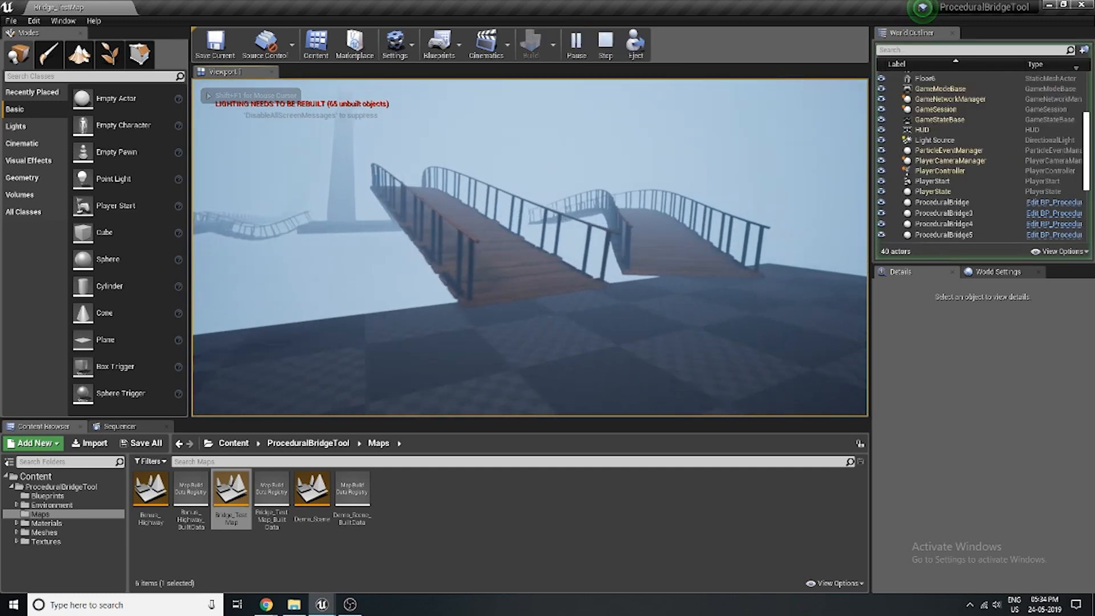
{"action": "key", "text": "w"}
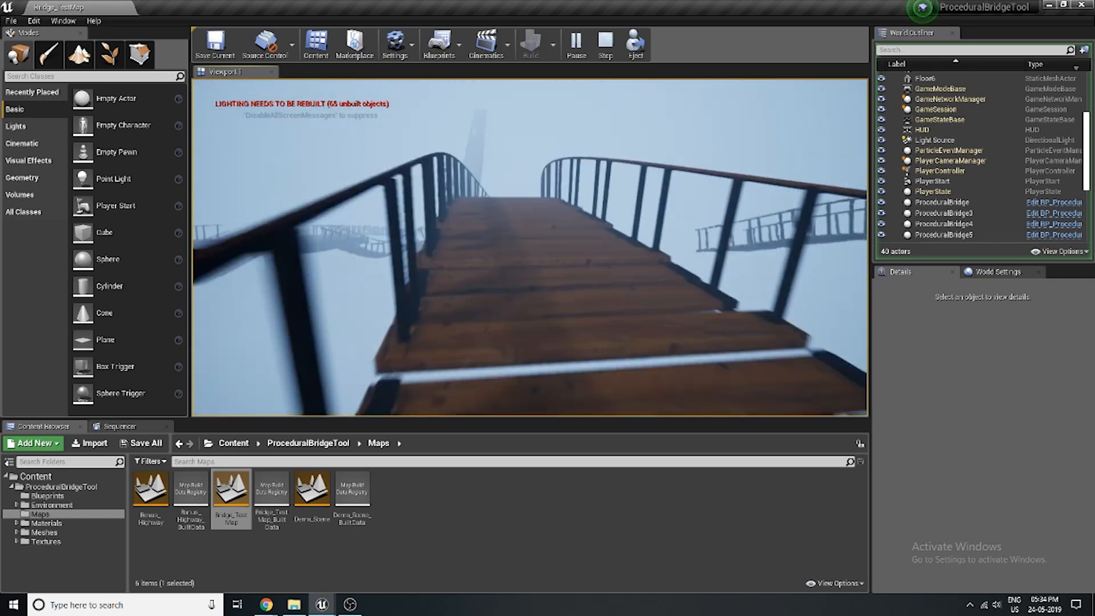
{"action": "key", "text": "w"}
{"action": "key", "text": "w"}
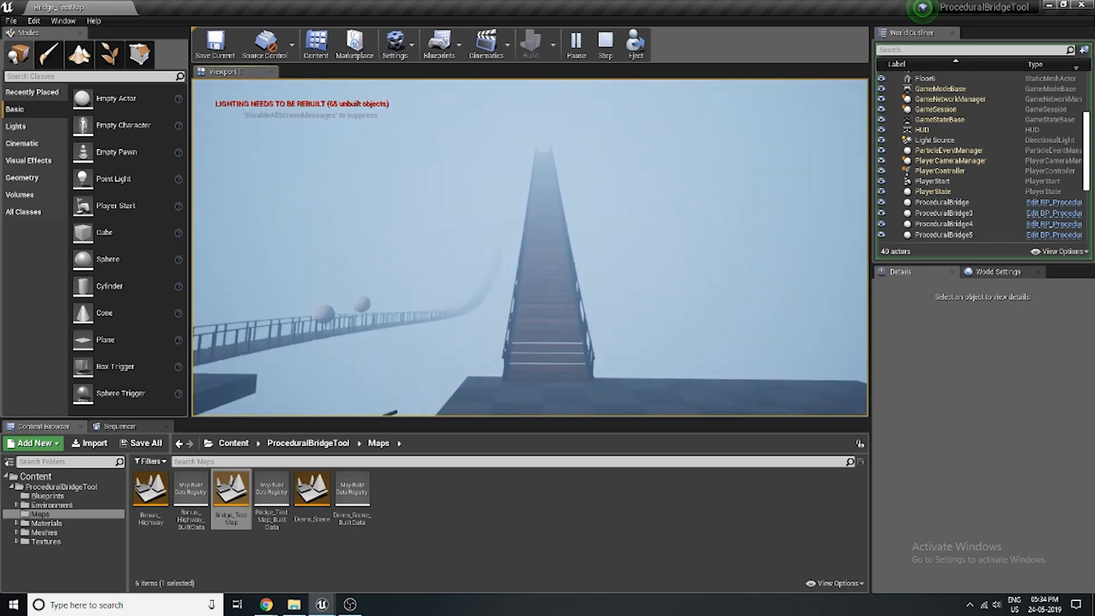
Follow the white spheres across the platforms and over the hanging plank bridge in the running game
{"action": "key", "text": "w"}
{"action": "key", "text": "w"}
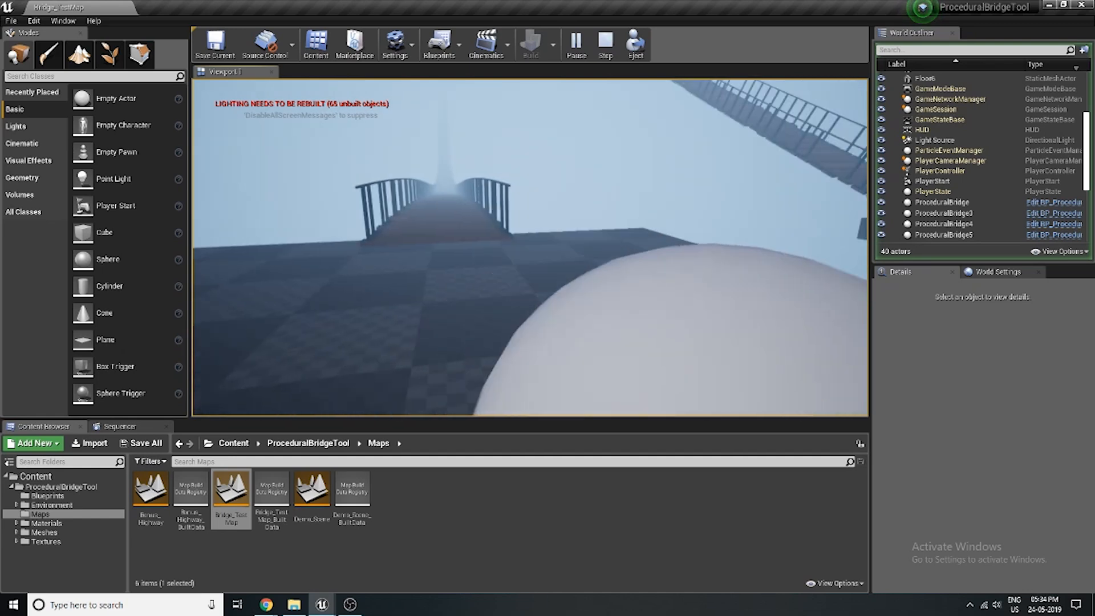
{"action": "key", "text": "w"}
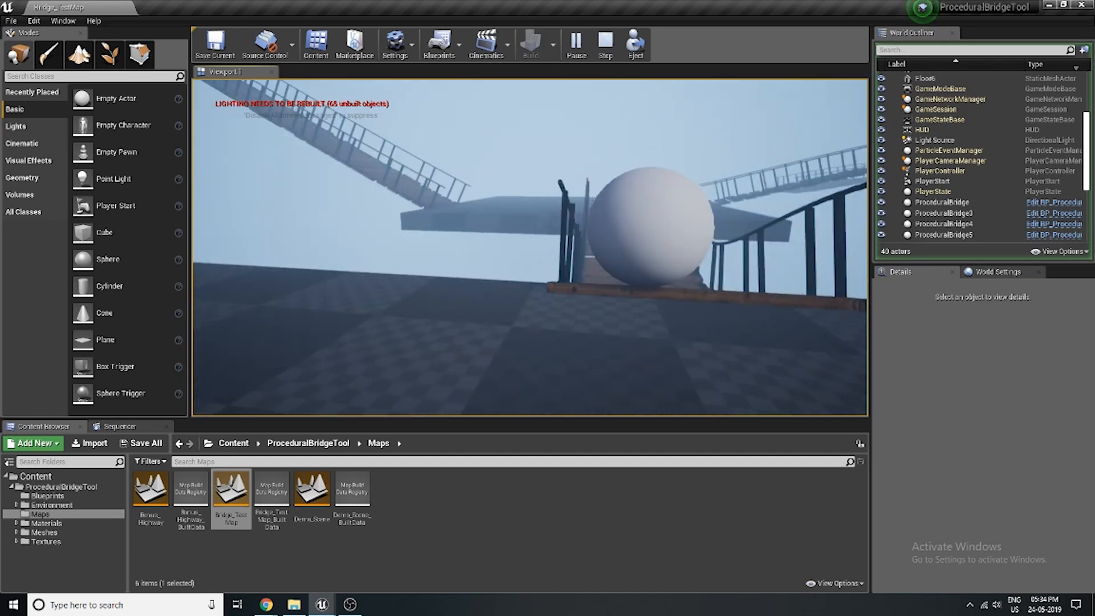
{"action": "key", "text": "w"}
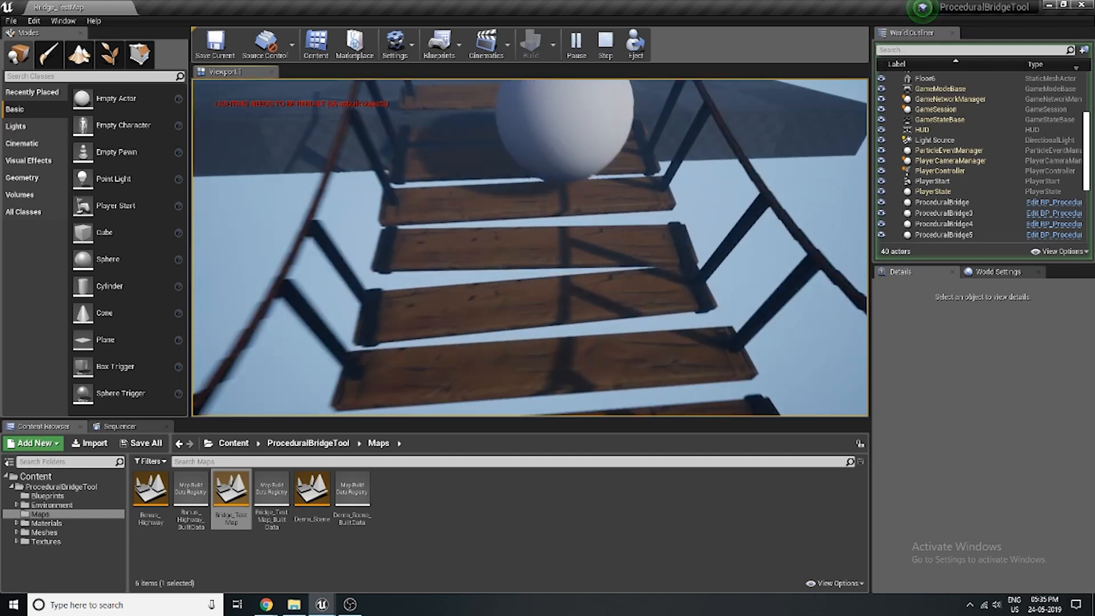
{"action": "key", "text": "w"}
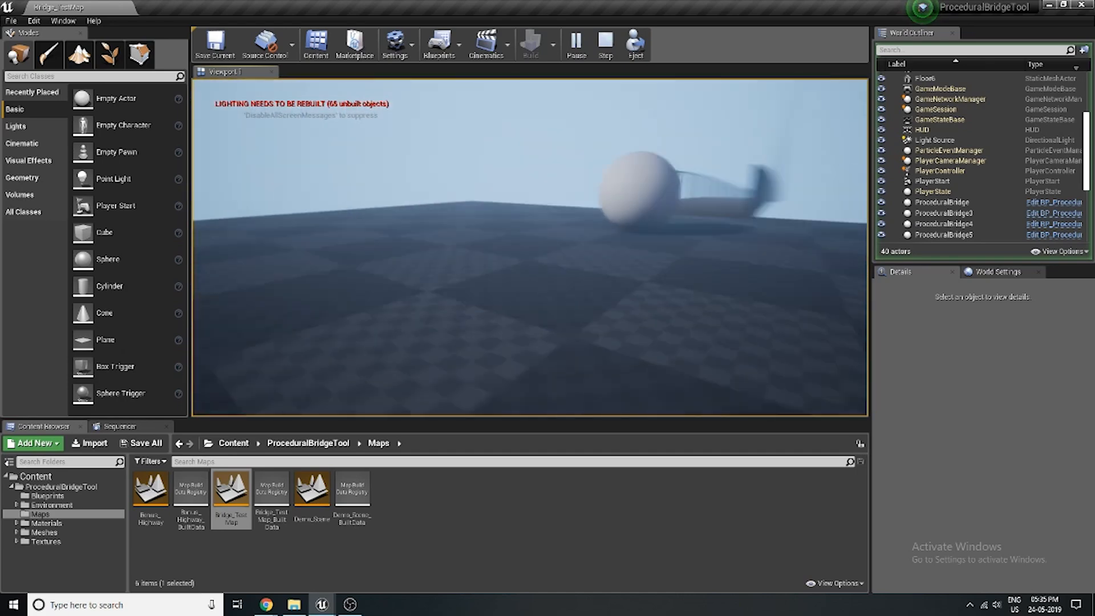
{"action": "key", "text": "w"}
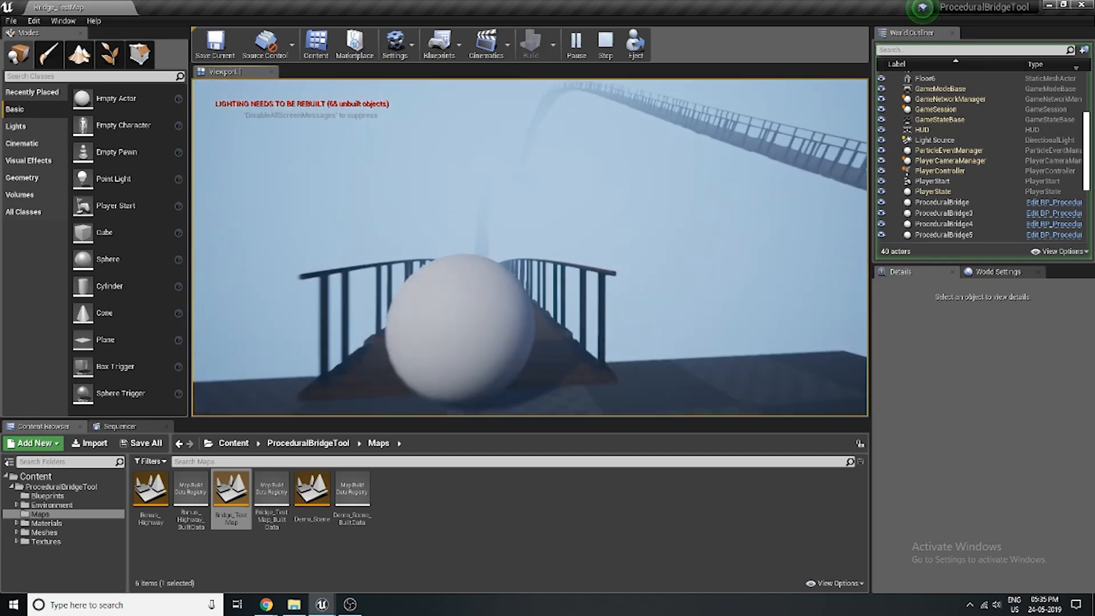
{"action": "key", "text": "w"}
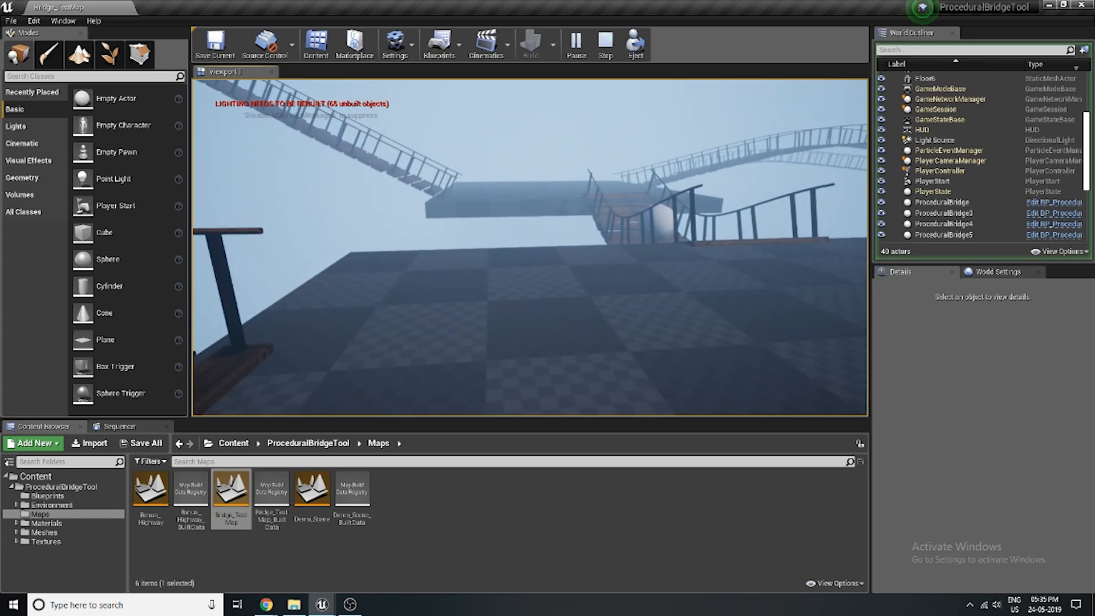
{"action": "key", "text": "w"}
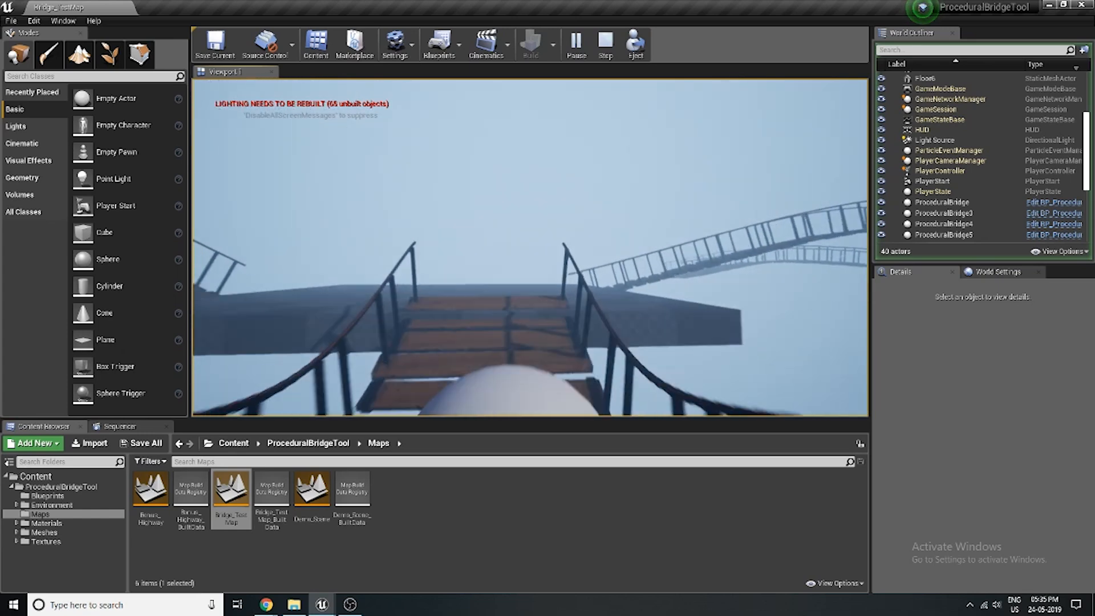
Climb the steep stair bridge from the platform and walk over its crest towards the far platforms
{"action": "key", "text": "w"}
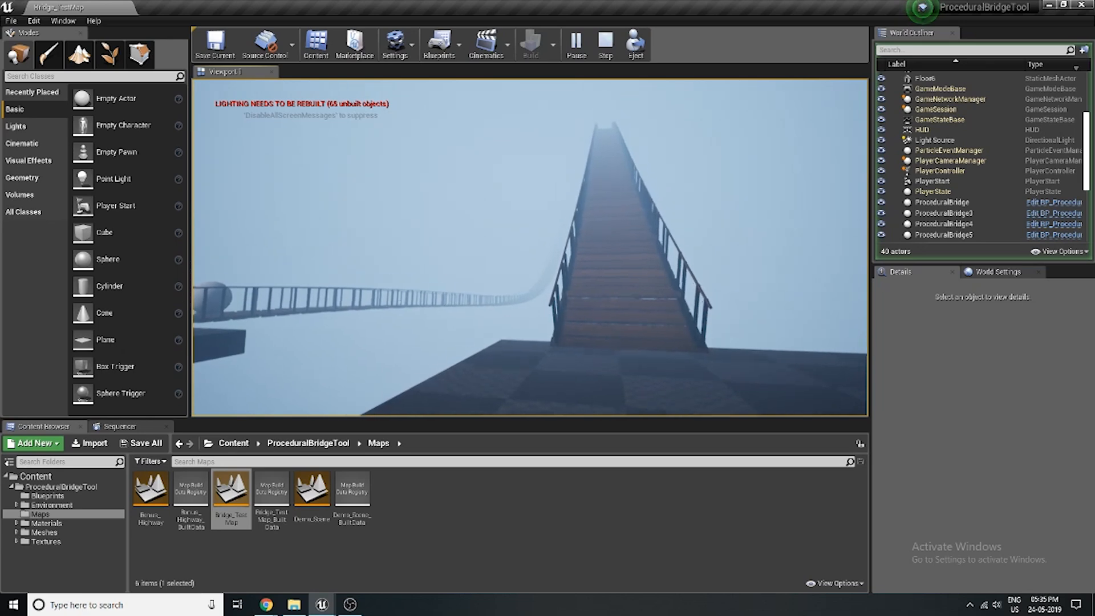
{"action": "key", "text": "w"}
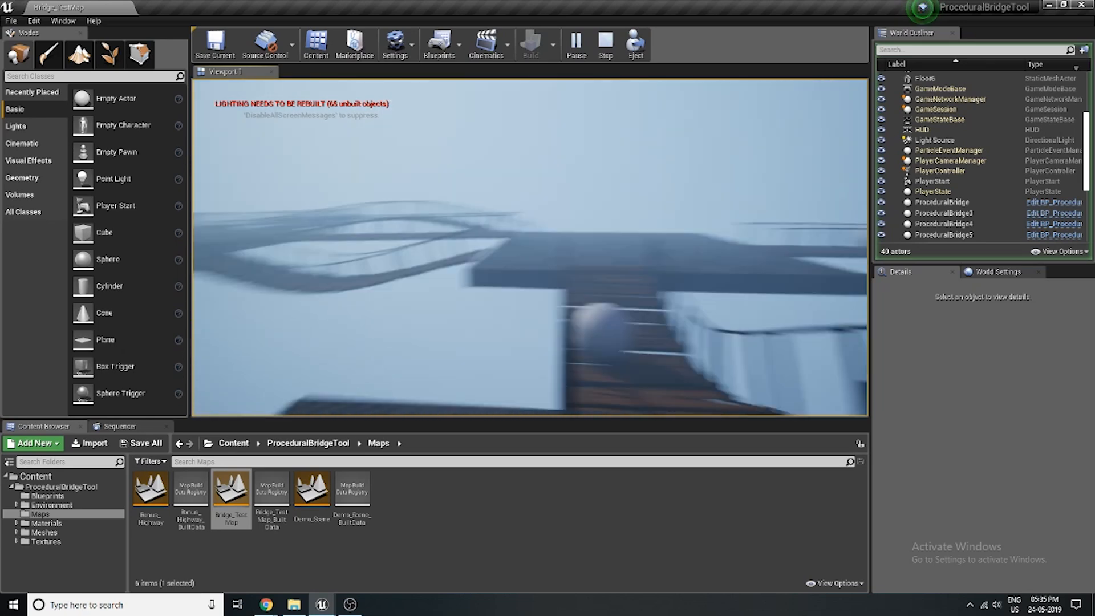
{"action": "key", "text": "w"}
{"action": "key", "text": "s"}
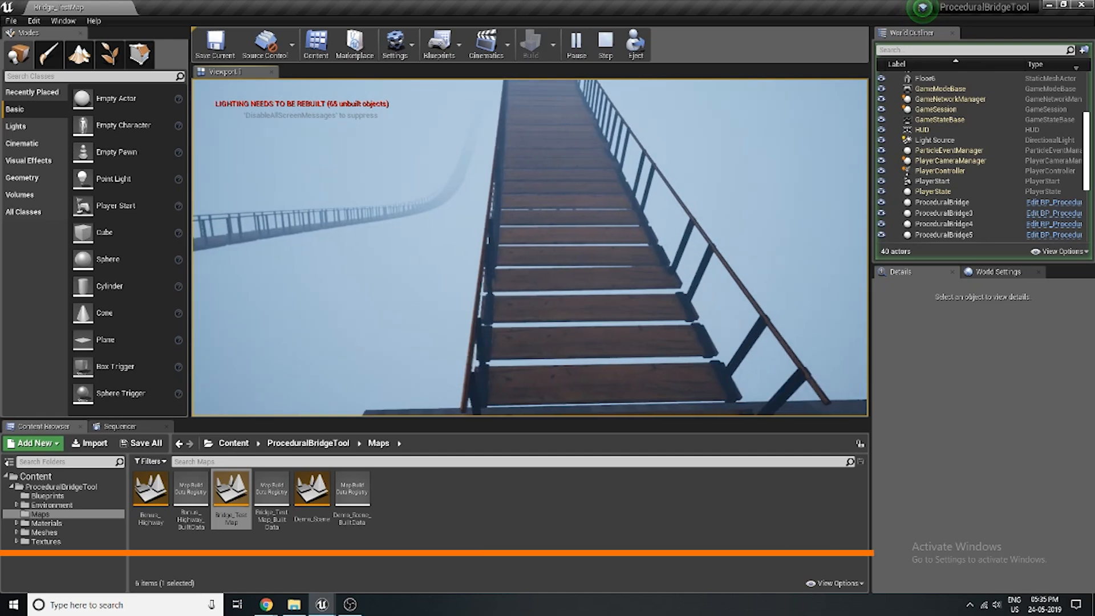
{"action": "key", "text": "s"}
{"action": "key", "text": "d"}
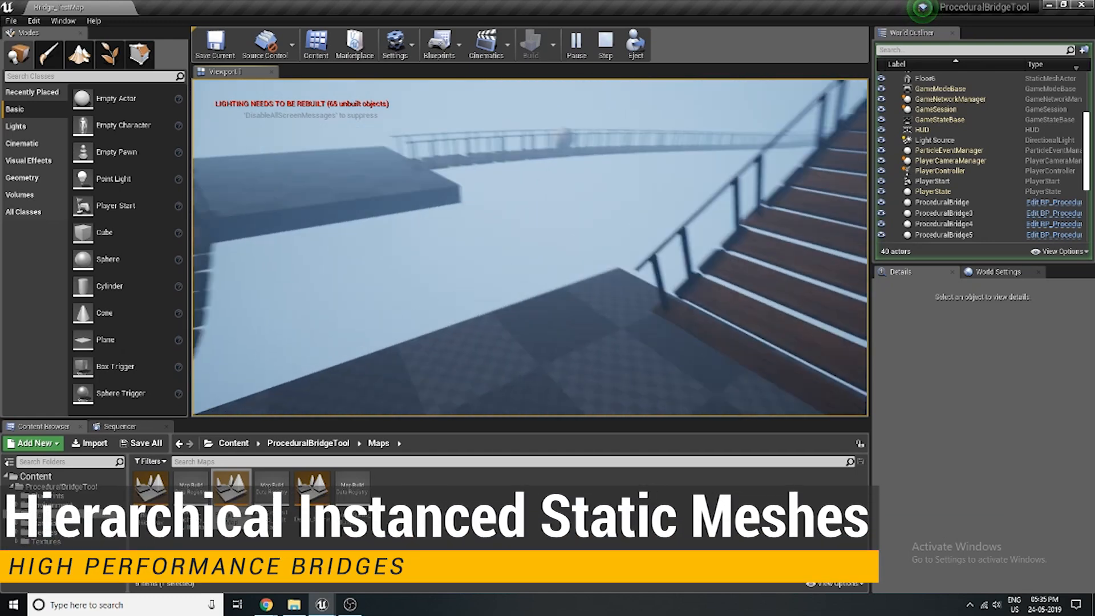
{"action": "key", "text": "w"}
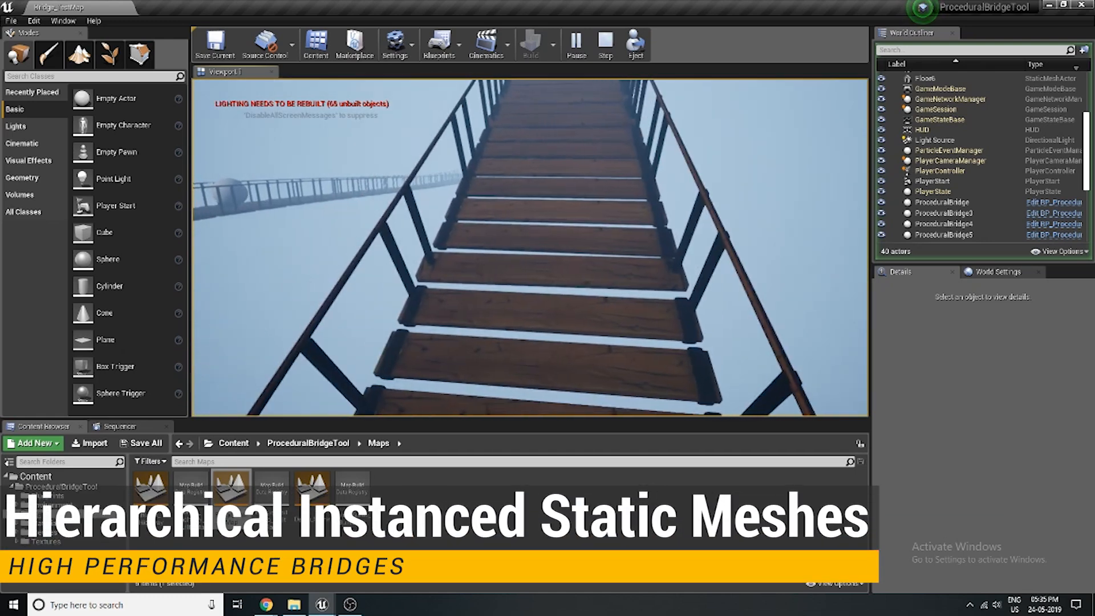
{"action": "key", "text": "w"}
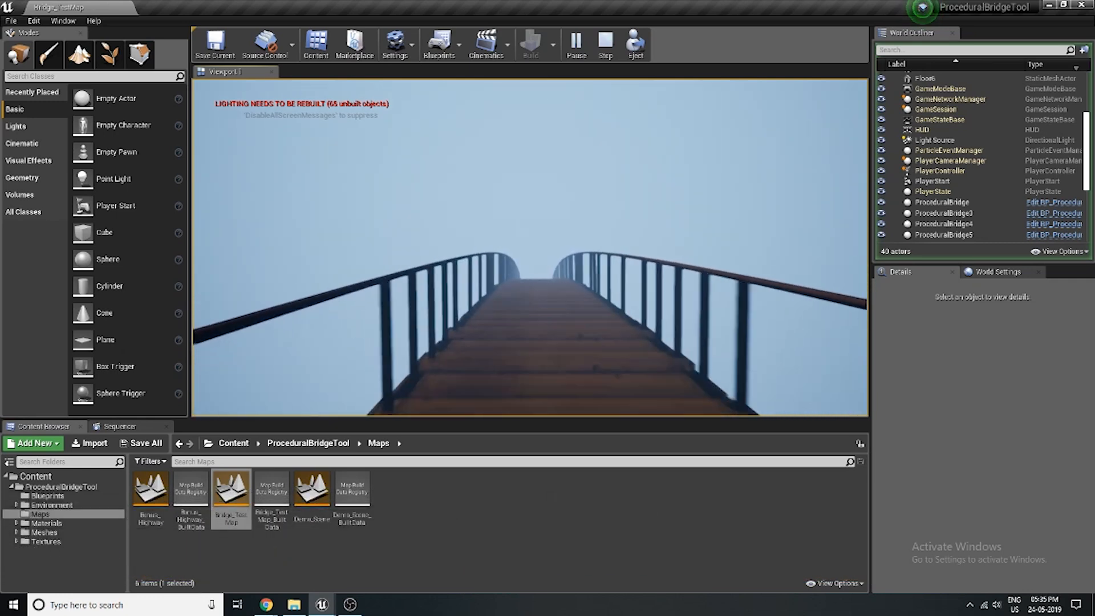
{"action": "key", "text": "w"}
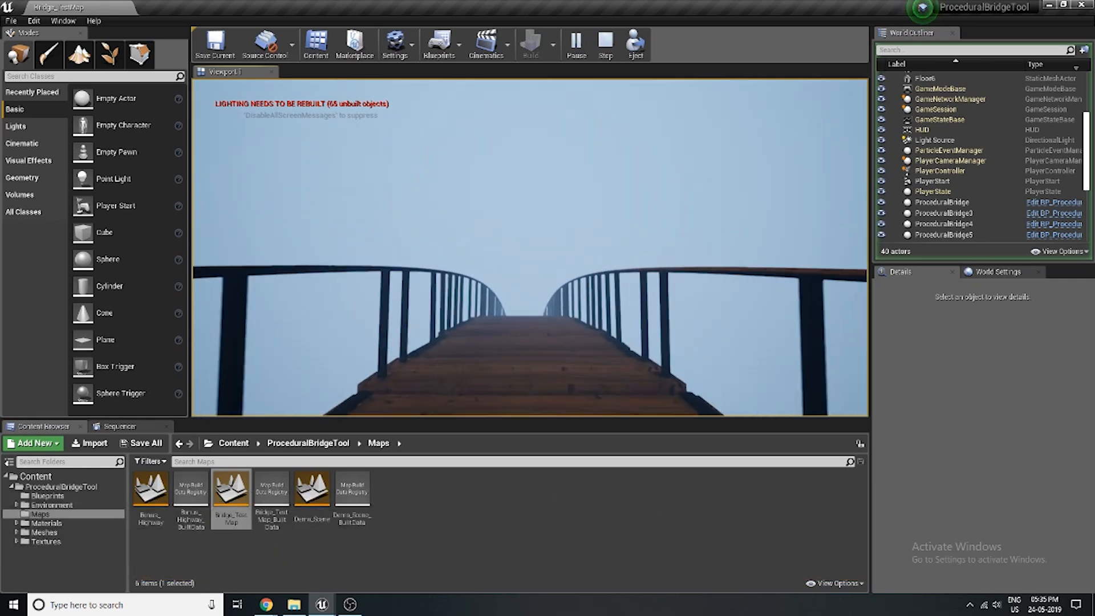
{"action": "key", "text": "w"}
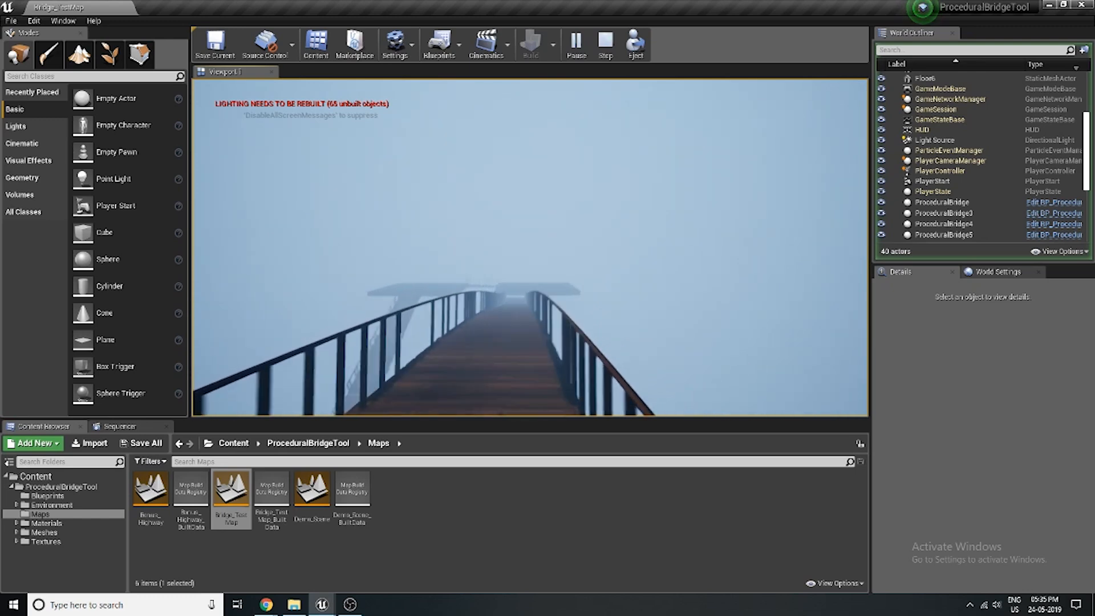
Walk down to the far platforms and over to the start of the steep hanging railed bridge
{"action": "key", "text": "d"}
{"action": "key", "text": "w"}
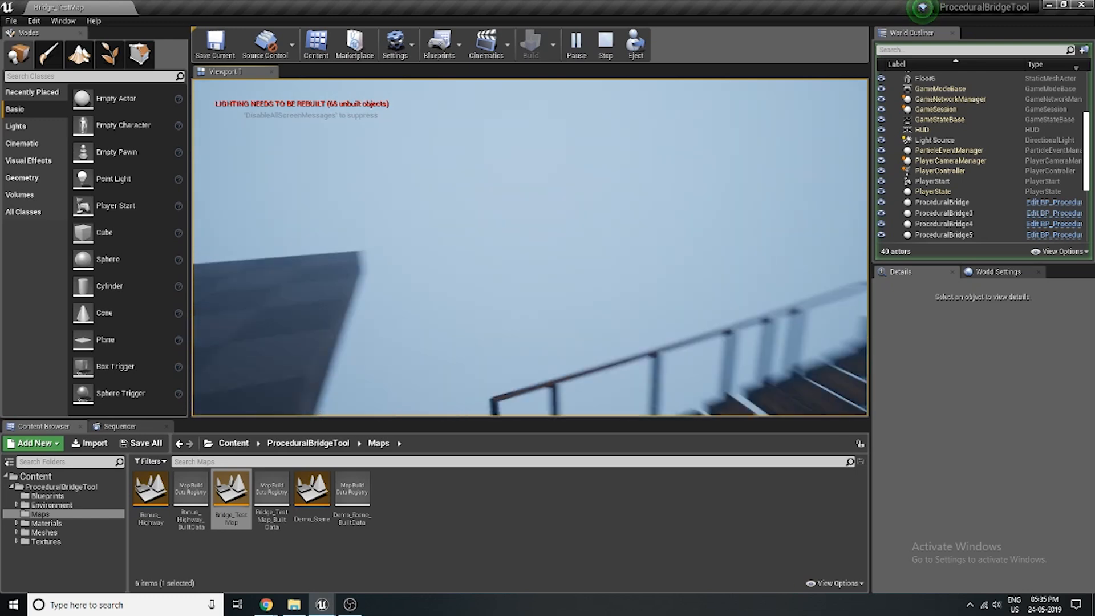
{"action": "key", "text": "s"}
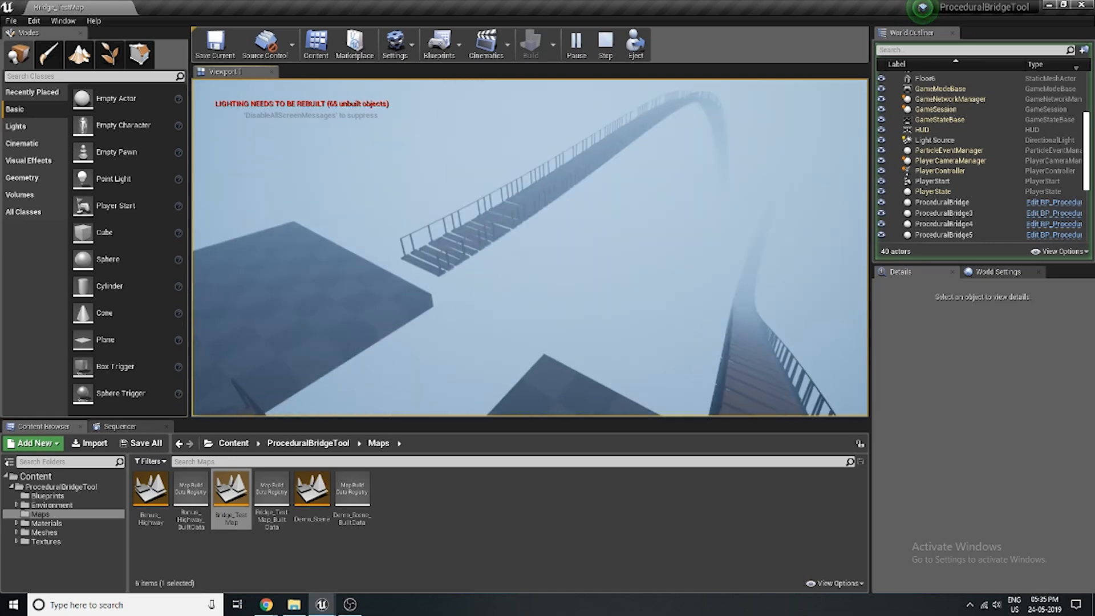
{"action": "key", "text": "w"}
{"action": "key", "text": "w"}
{"action": "key", "text": "w"}
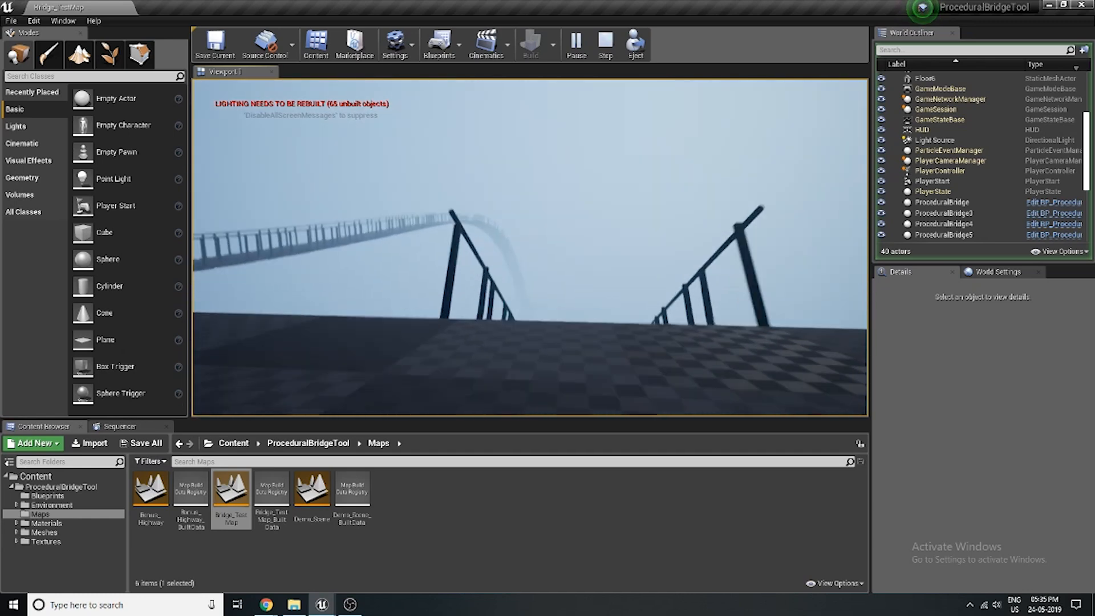
Descend the steep railed plank bridge towards the sphere rolling ahead
{"action": "key", "text": "w"}
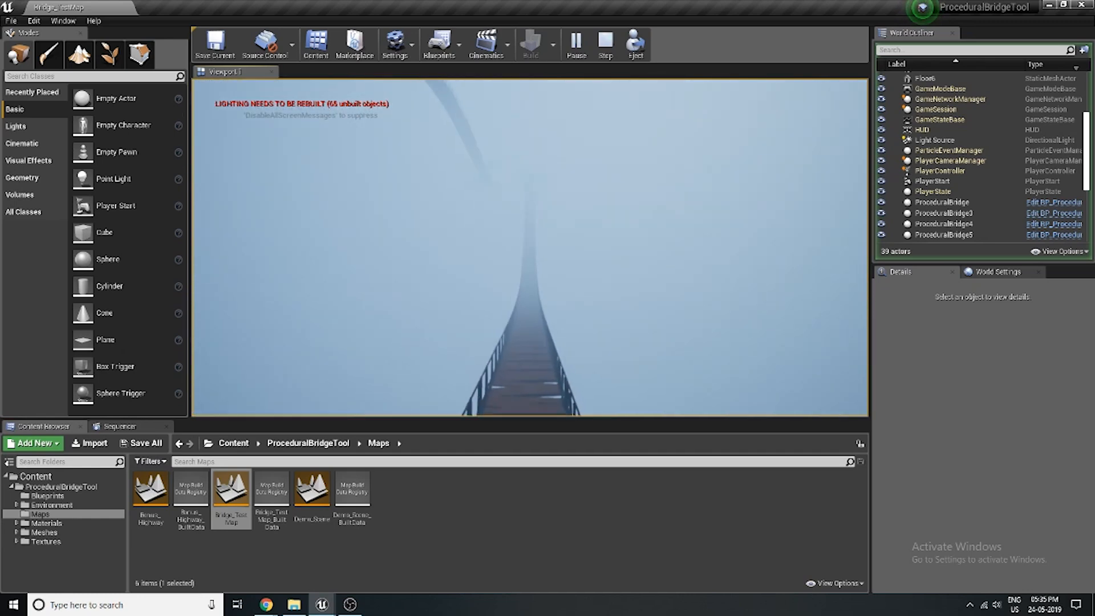
{"action": "key", "text": "w"}
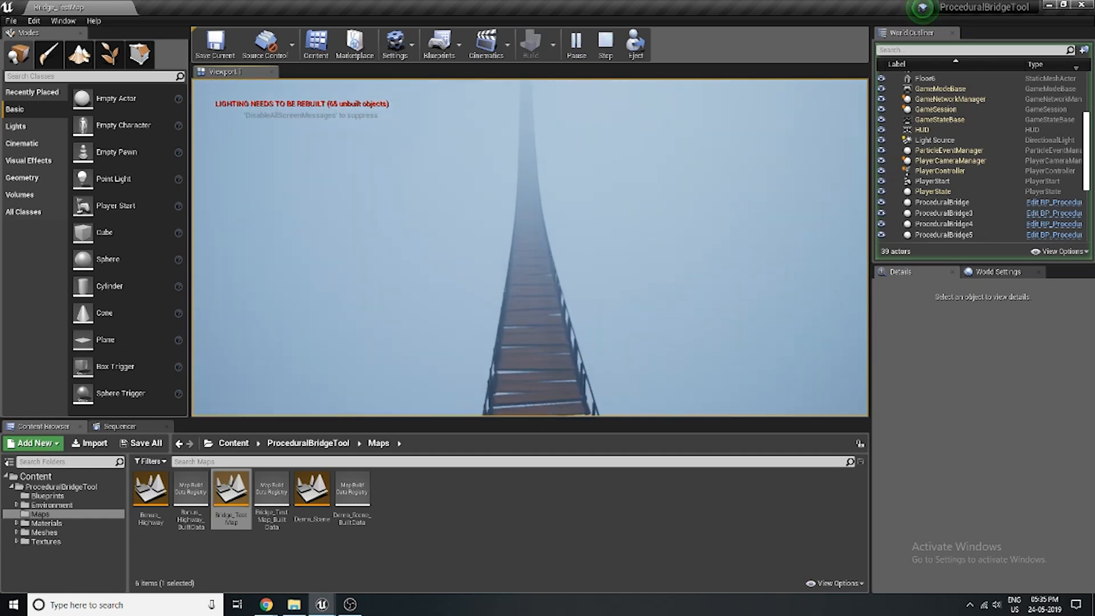
{"action": "key", "text": "w"}
{"action": "key", "text": "w"}
{"action": "key", "text": "w"}
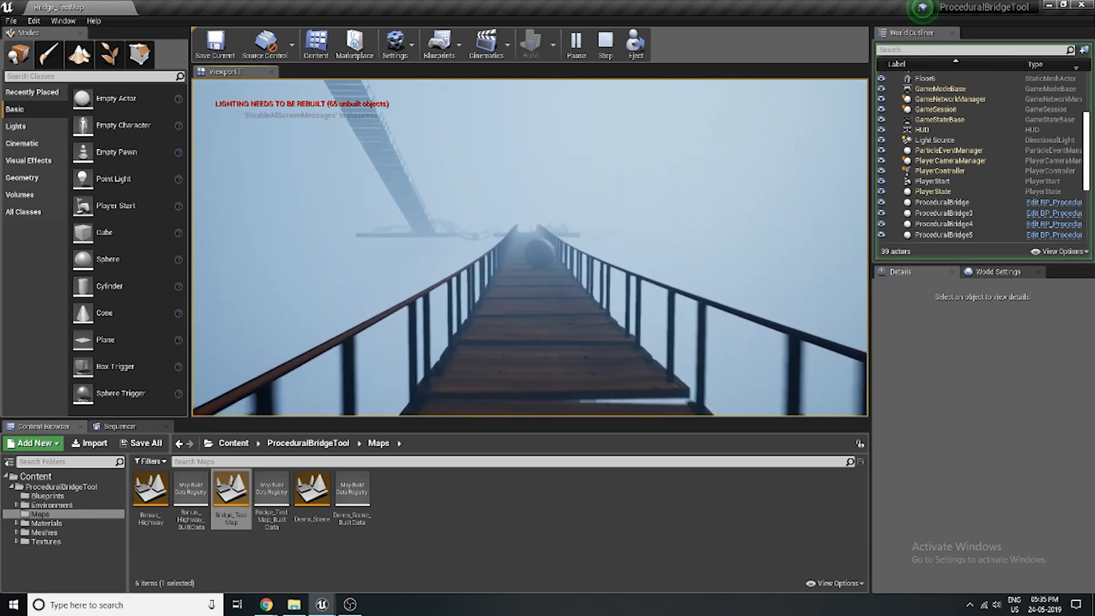
Follow the rolling sphere down the plank bridge to the checkered platform in the running game
{"action": "key", "text": "w"}
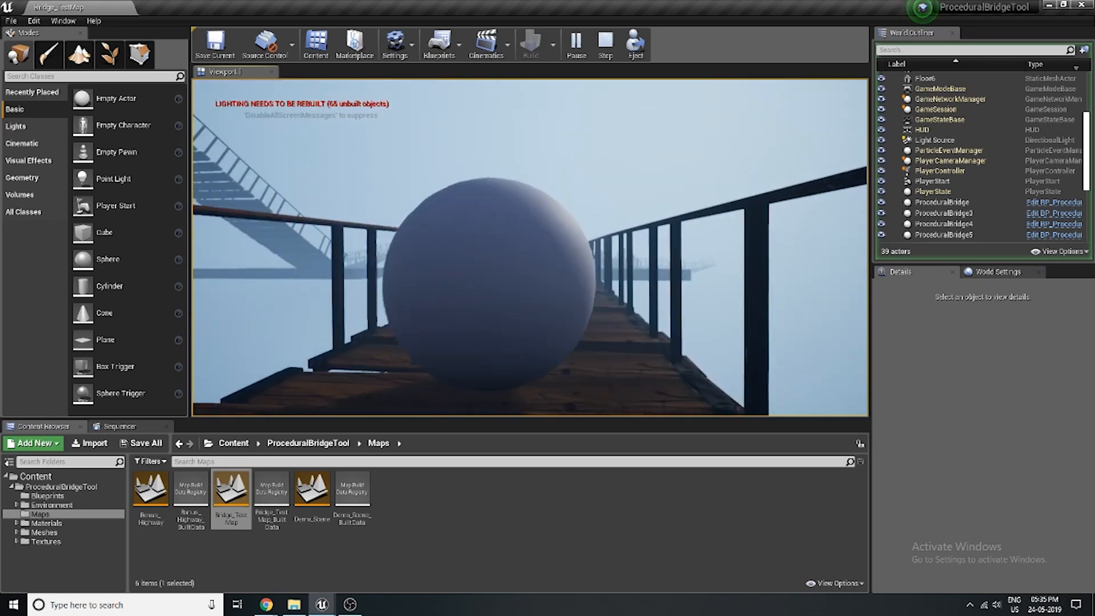
{"action": "key", "text": "w"}
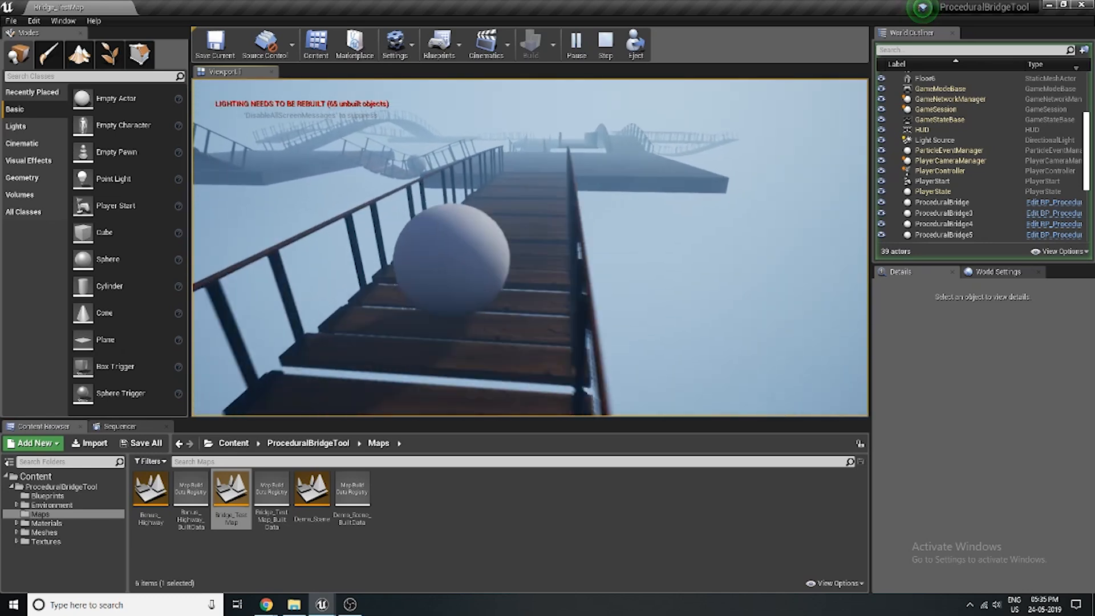
{"action": "key", "text": "w"}
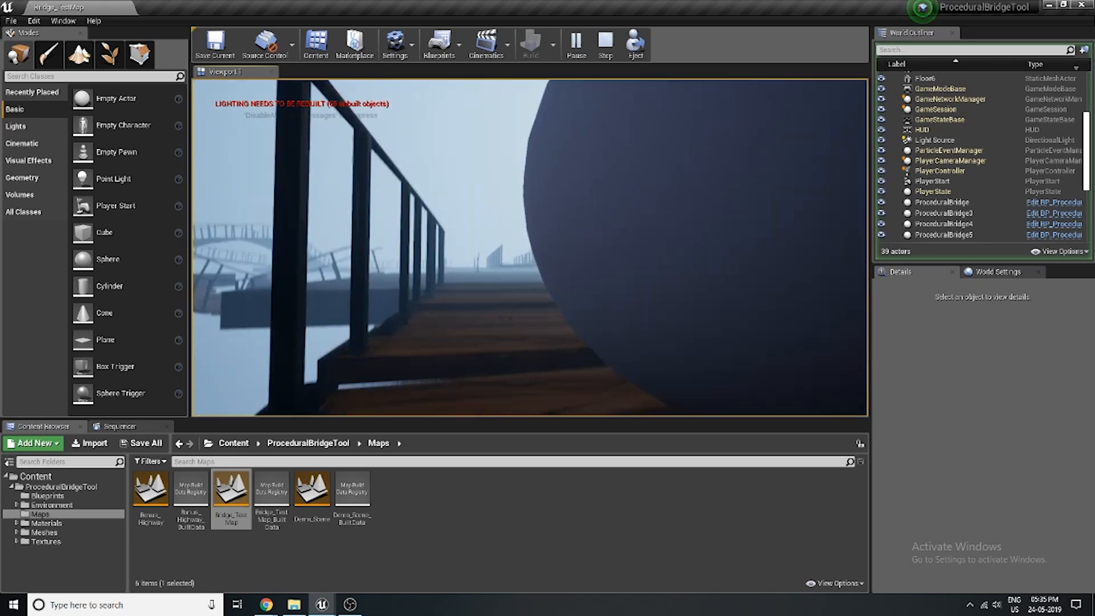
{"action": "key", "text": "w"}
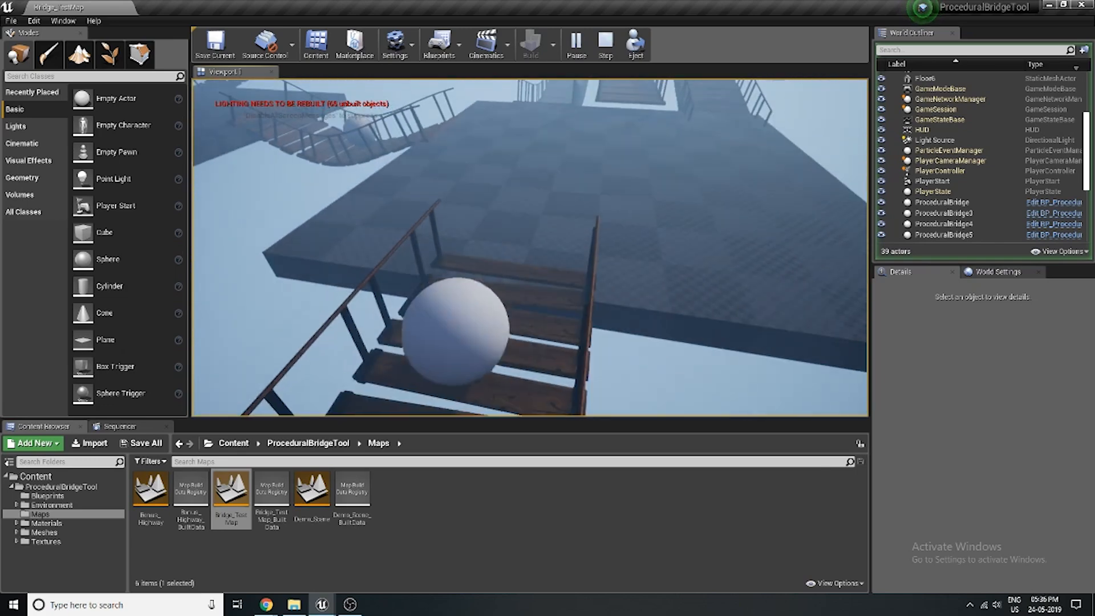
Cross the platform to the neighbouring railed wooden bridges and stop the play session
{"action": "key", "text": "s"}
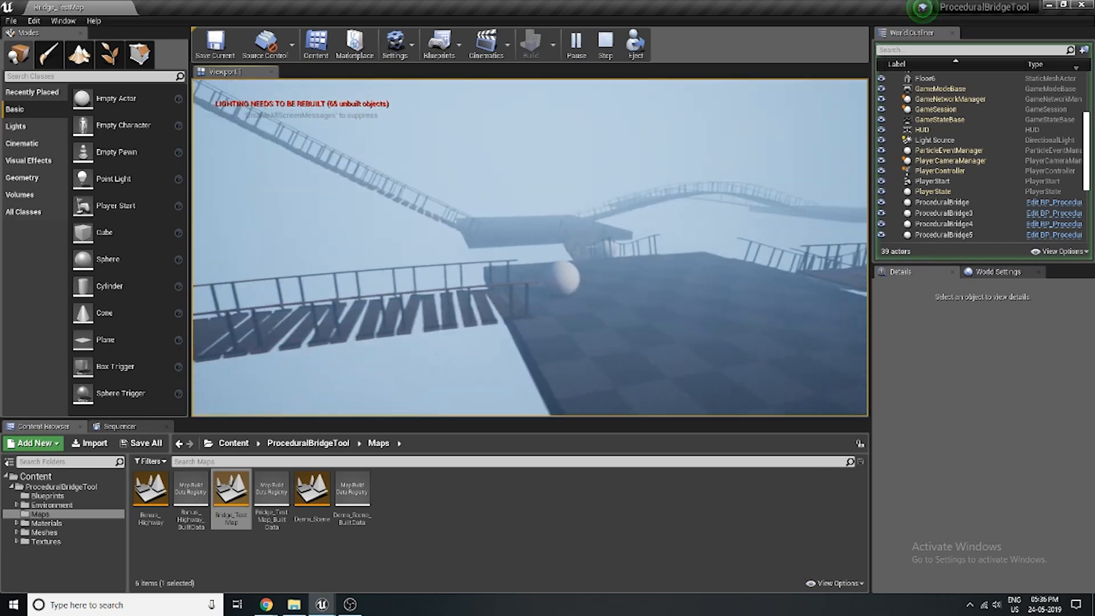
{"action": "key", "text": "w"}
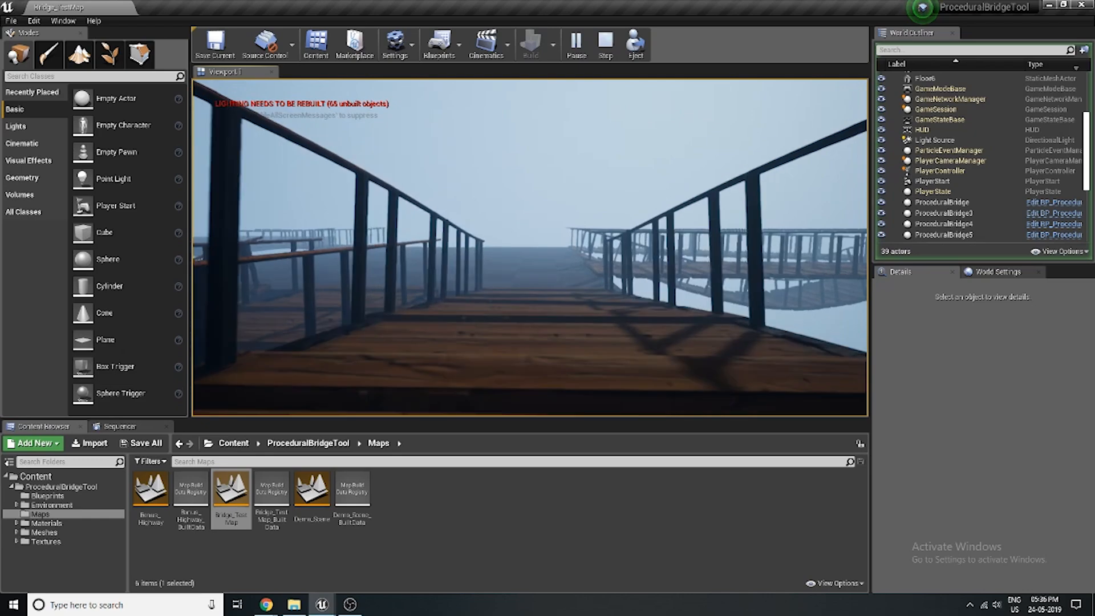
{"action": "key", "text": "a"}
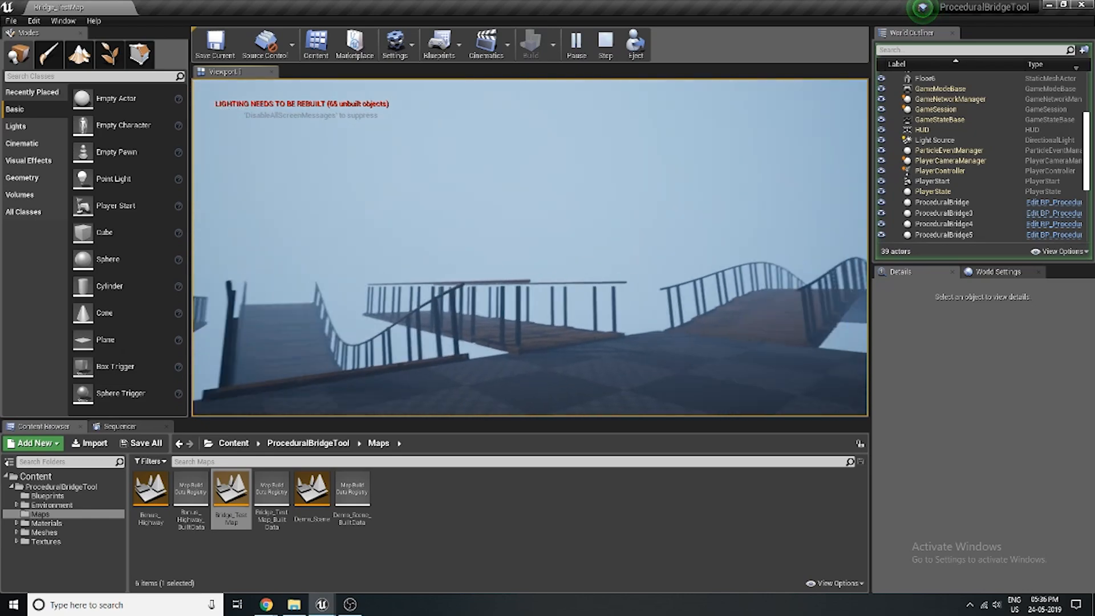
{"action": "key", "text": "w"}
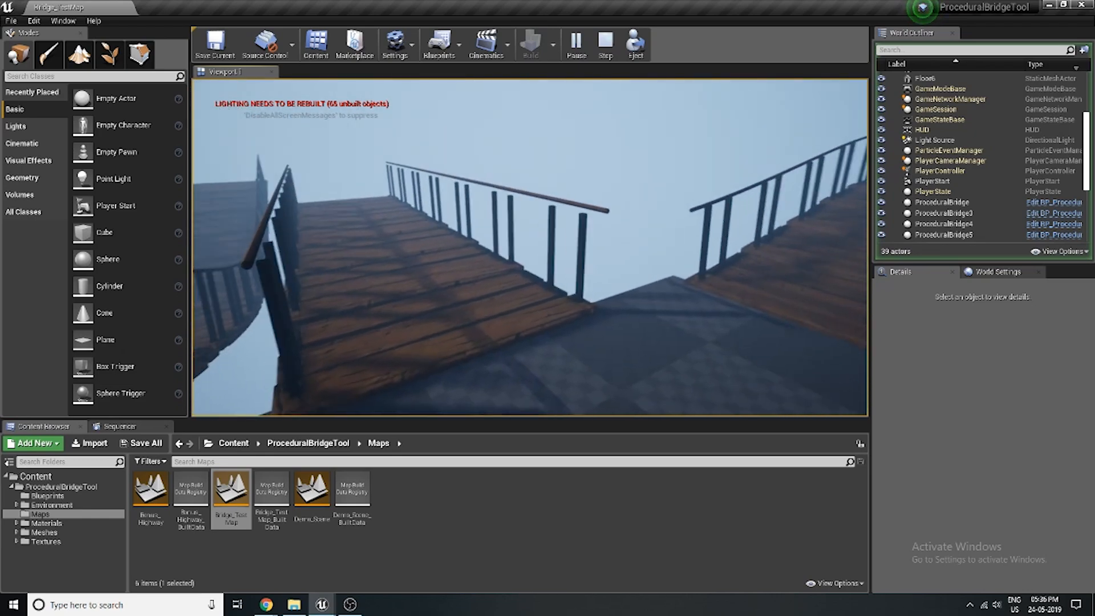
{"action": "key", "text": "Escape"}
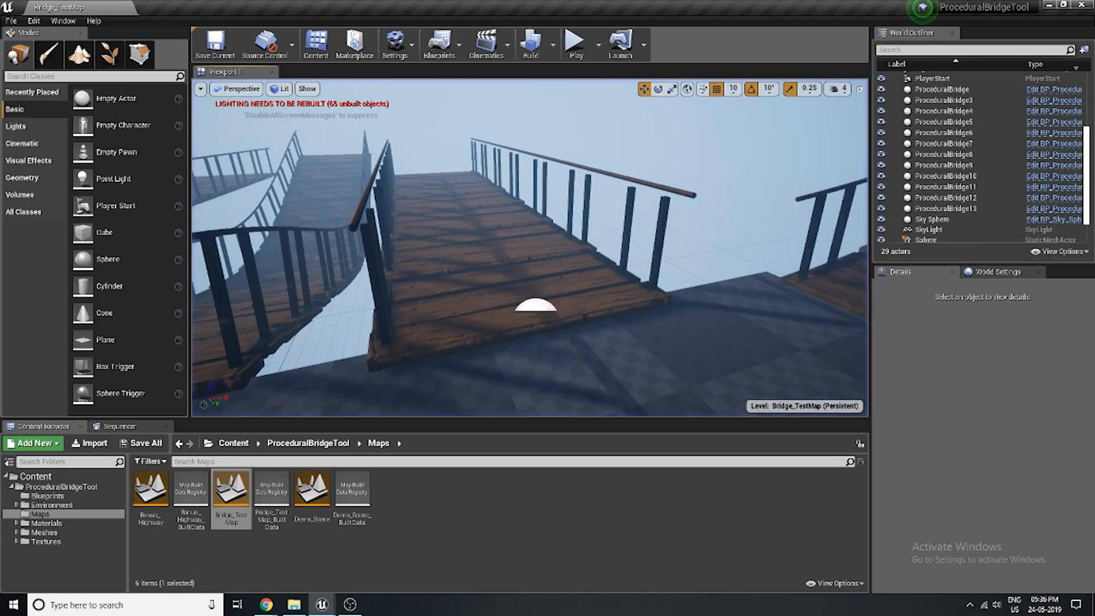
Select a ProceduralBridge in the level and inspect the neighbouring bridges around the platform
{"action": "left_click", "coordinate": [1055, 395]}
{"action": "key", "text": "w"}
{"action": "mouse_move", "coordinate": [719, 285]}
{"action": "right_mouse_down"}
{"action": "mouse_move", "coordinate": [701, 285]}
{"action": "mouse_move", "coordinate": [724, 285]}
{"action": "right_mouse_up"}
{"action": "key", "text": "a"}
{"action": "key", "text": "s"}
{"action": "right_click_drag", "start_coordinate": [442, 233], "coordinate": [556, 233]}
Save the Bridge_TestMap level and open the Demo_Scene level
{"action": "left_click", "coordinate": [246, 517]}
{"action": "key", "text": "ctrl+s"}
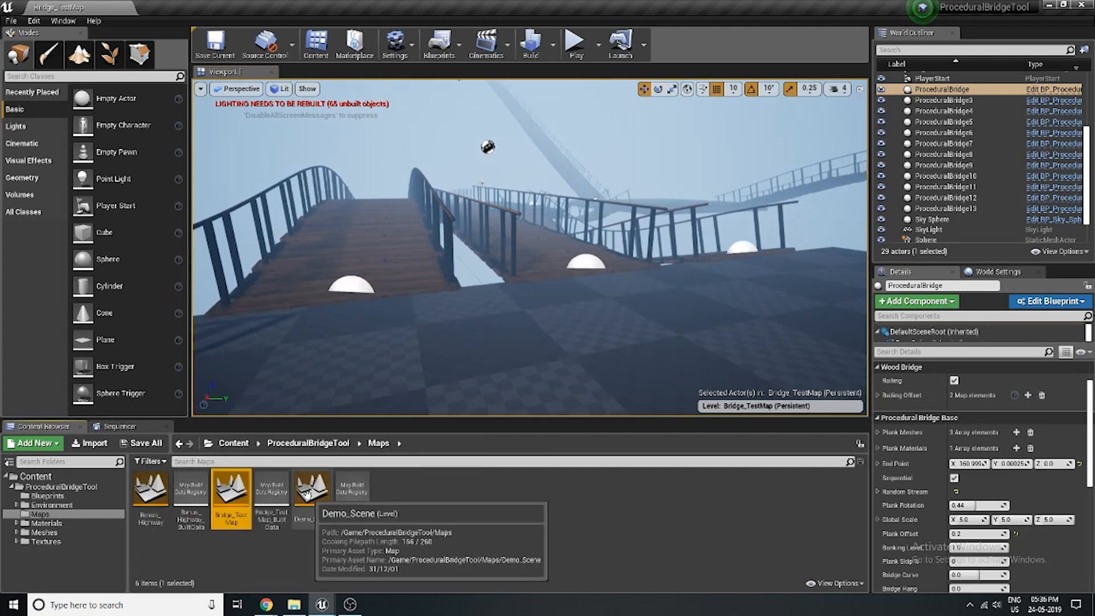
{"action": "left_click", "coordinate": [307, 494]}
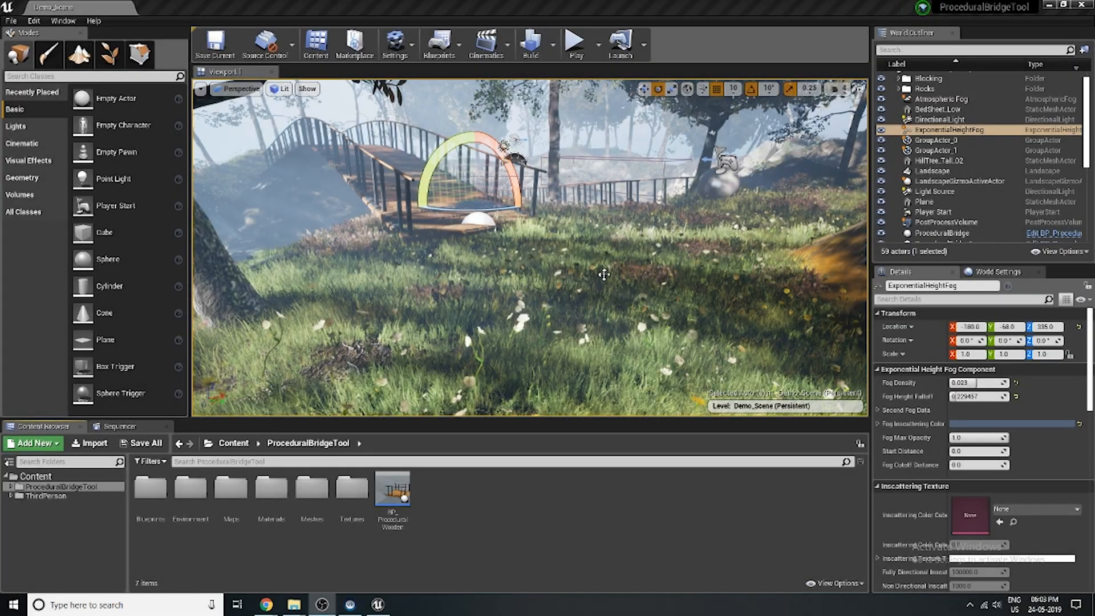
Set the project's default game mode to ThirdPersonGameMode for the forest demo scene
{"action": "right_click_drag", "start_coordinate": [621, 284], "coordinate": [564, 288]}
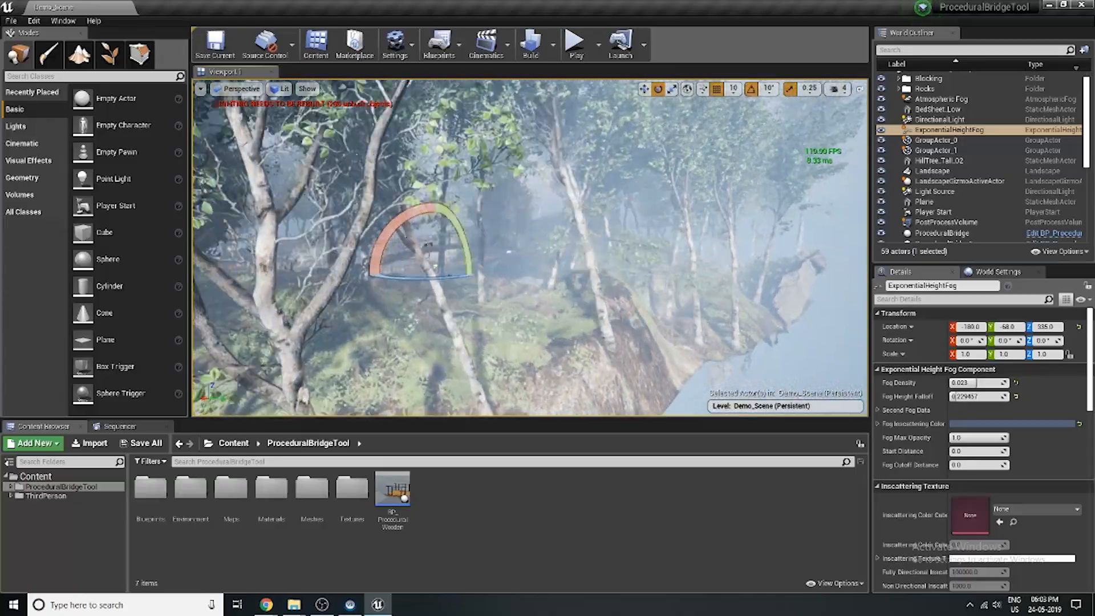
{"action": "mouse_move", "coordinate": [530, 246]}
{"action": "right_mouse_down"}
{"action": "mouse_move", "coordinate": [522, 286]}
{"action": "mouse_move", "coordinate": [456, 245]}
{"action": "mouse_move", "coordinate": [621, 245]}
{"action": "mouse_move", "coordinate": [616, 265]}
{"action": "mouse_move", "coordinate": [501, 252]}
{"action": "mouse_move", "coordinate": [539, 257]}
{"action": "right_mouse_up"}
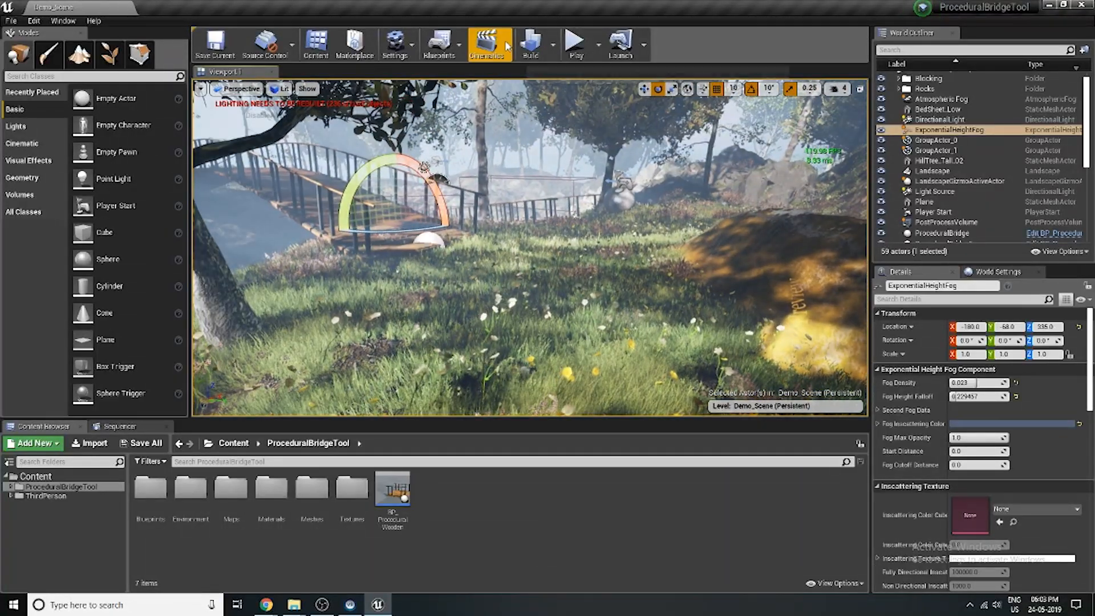
{"action": "left_click", "coordinate": [439, 45]}
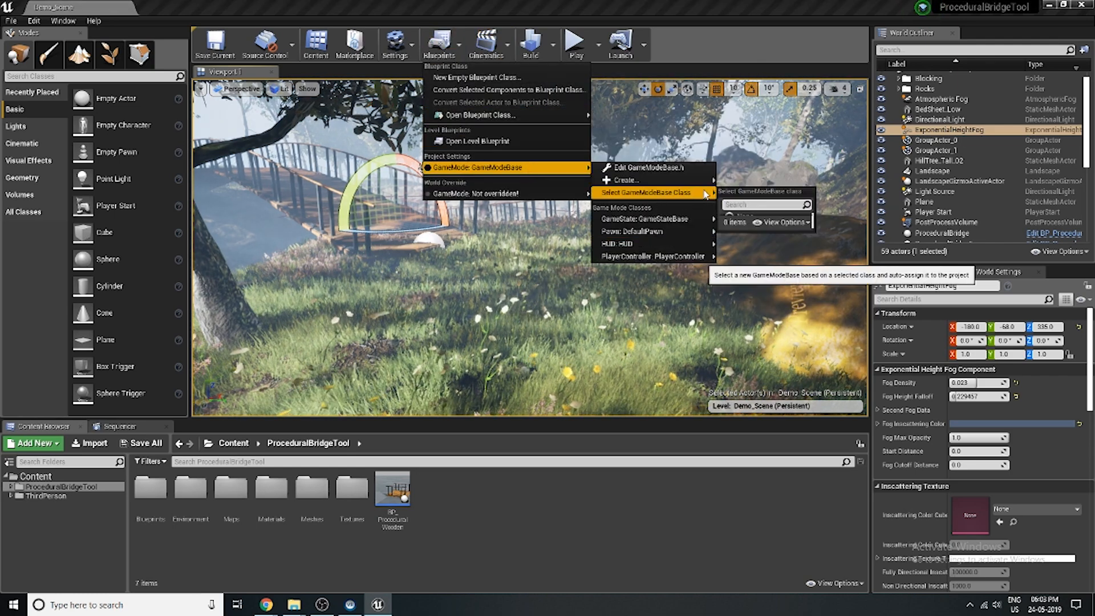
{"action": "mouse_move", "coordinate": [696, 195]}
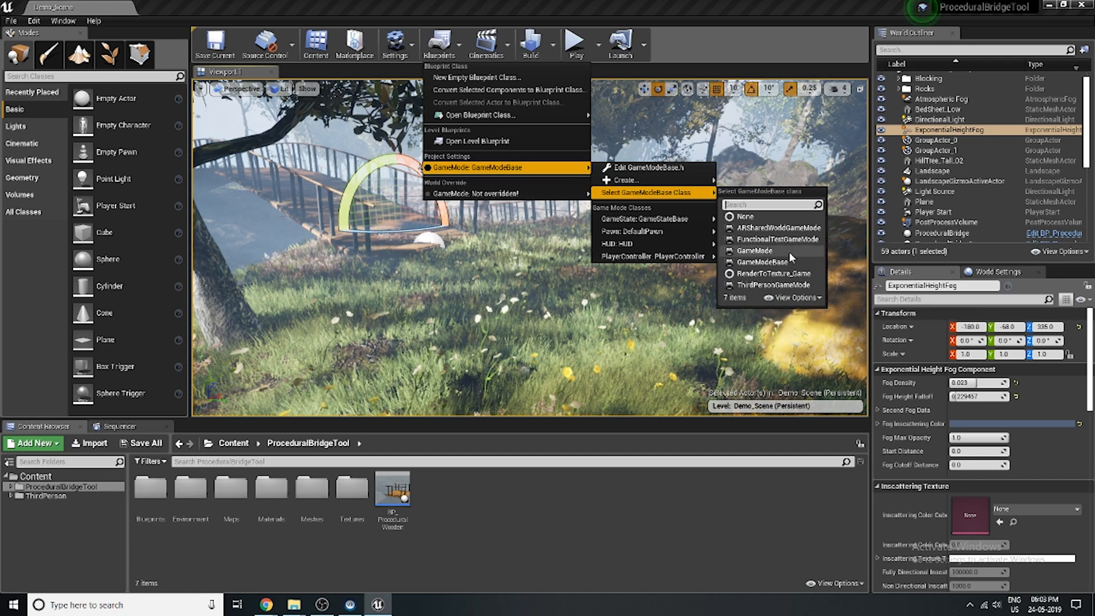
{"action": "left_click", "coordinate": [751, 285]}
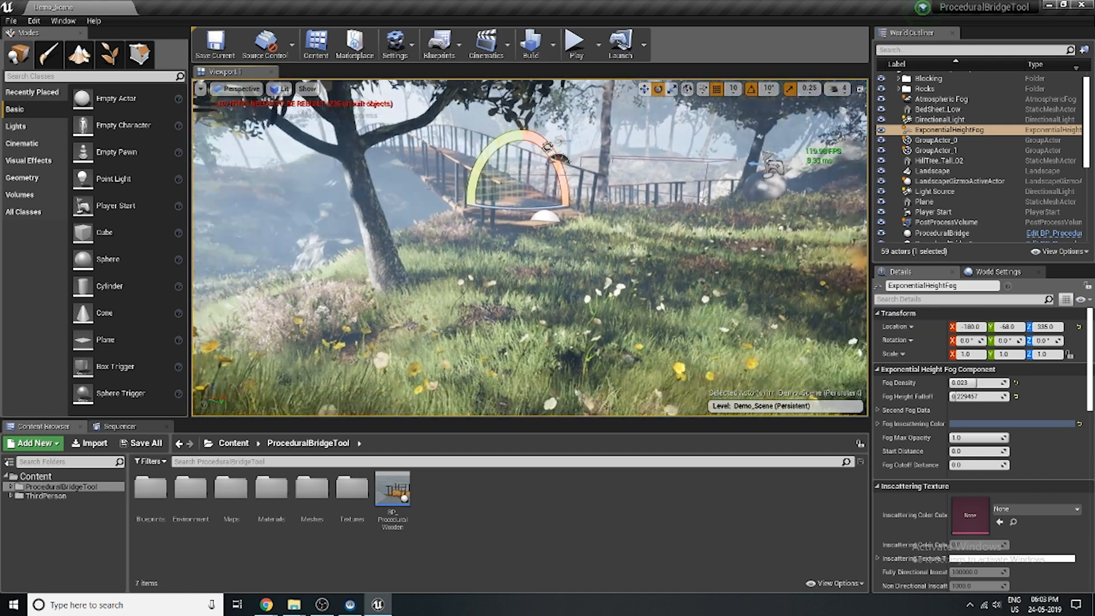
Play Demo_Scene, run the character across the hanging wooden bridge, and stop the session
{"action": "right_click_drag", "start_coordinate": [537, 230], "coordinate": [596, 227]}
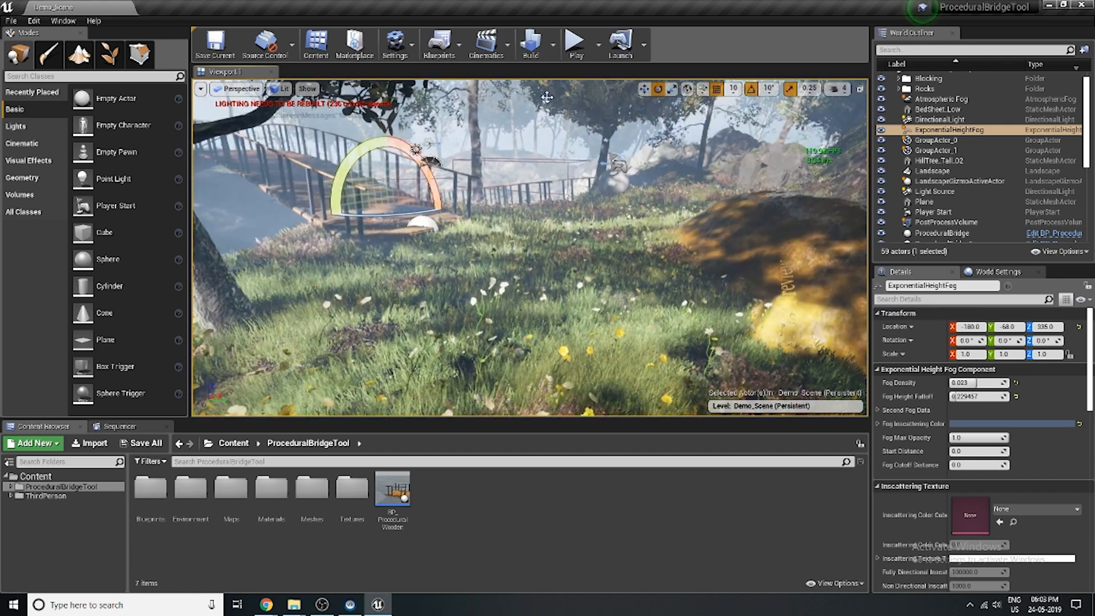
{"action": "left_click", "coordinate": [573, 52]}
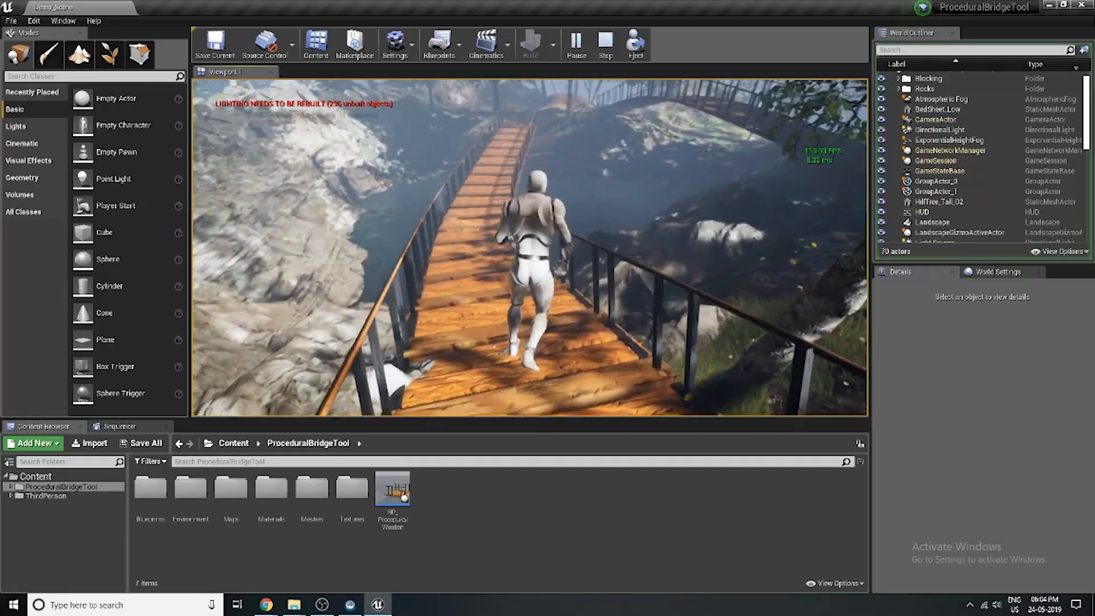
{"action": "key", "text": "Escape"}
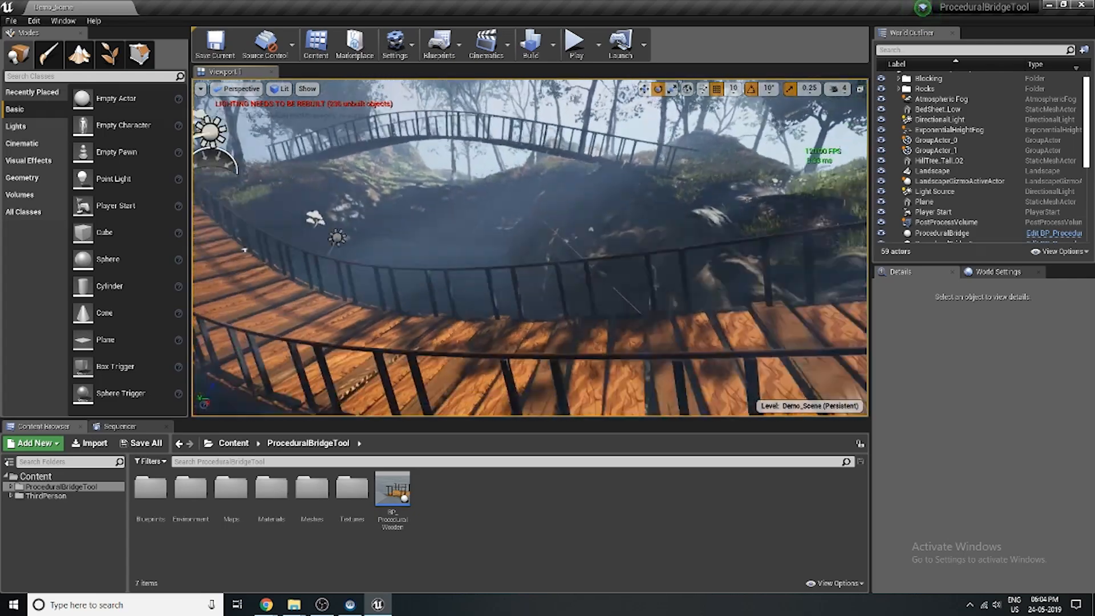
Move the hanging bridge's end point to about X 396, Z -6
{"action": "left_click", "coordinate": [557, 315]}
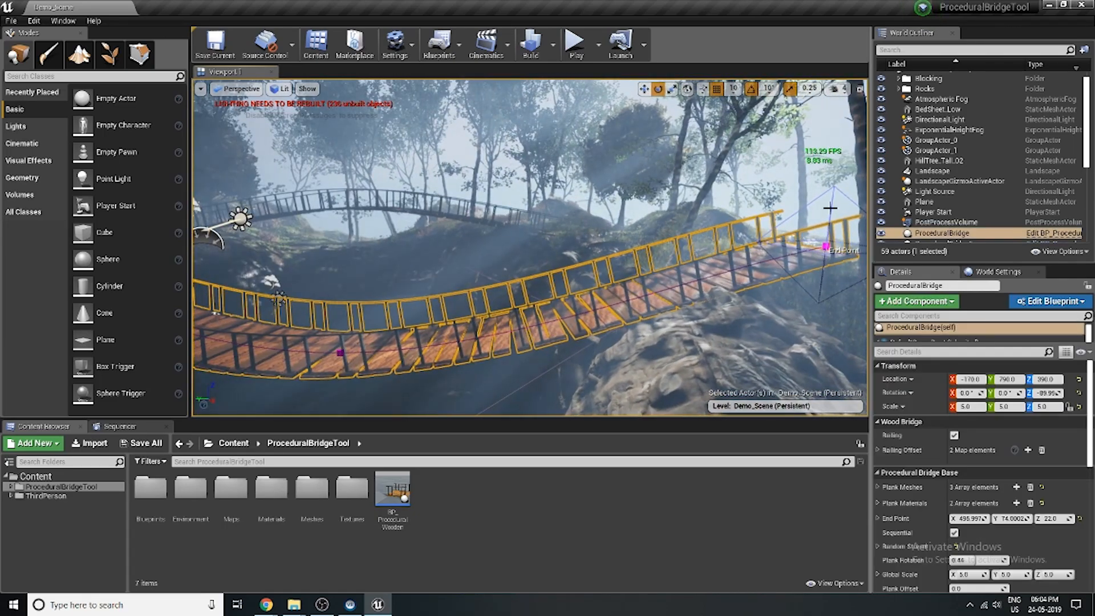
{"action": "left_click_drag", "start_coordinate": [790, 258], "coordinate": [595, 276]}
{"action": "left_click_drag", "start_coordinate": [632, 233], "coordinate": [625, 272]}
{"action": "right_click_drag", "start_coordinate": [624, 276], "coordinate": [624, 305]}
Set the hanging bridge's Bridge Hang to 30
{"action": "scroll", "coordinate": [1014, 433], "scroll_direction": "down", "scroll_amount": 3}
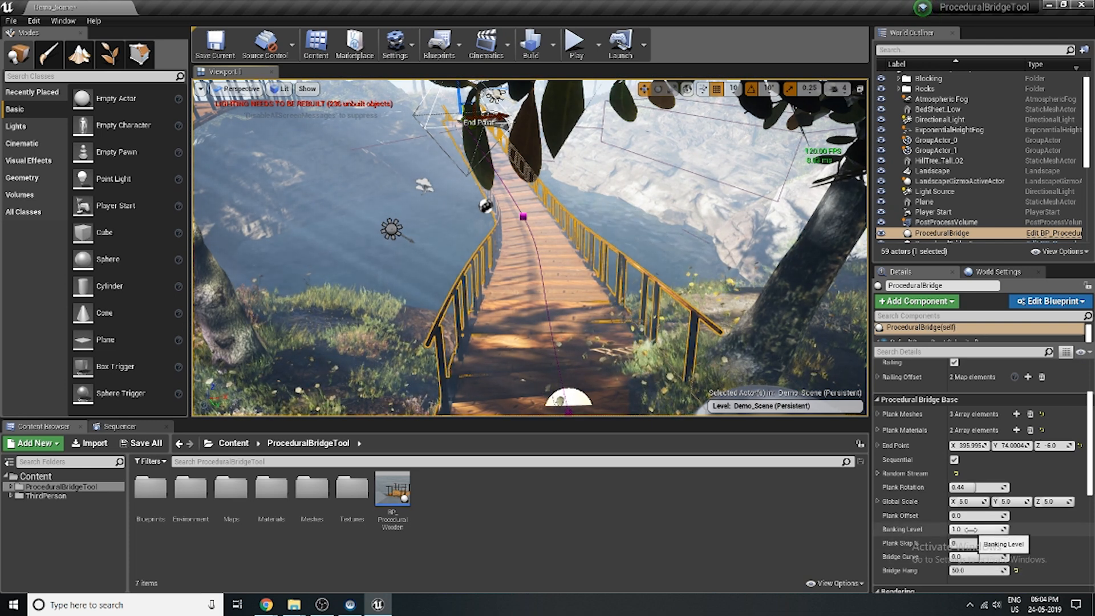
{"action": "left_click", "coordinate": [986, 568]}
{"action": "type", "text": "30"}
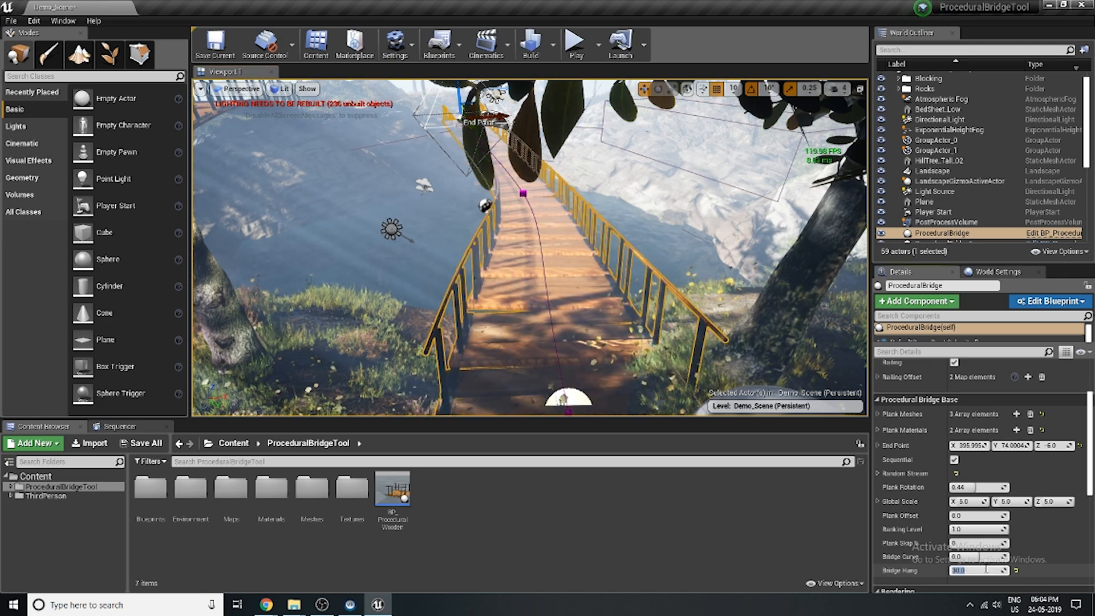
{"action": "key", "text": "Return"}
Raise the hanging bridge's end point at the rocky cliff on the far bank
{"action": "right_click_drag", "start_coordinate": [530, 248], "coordinate": [553, 285]}
{"action": "key", "text": "w"}
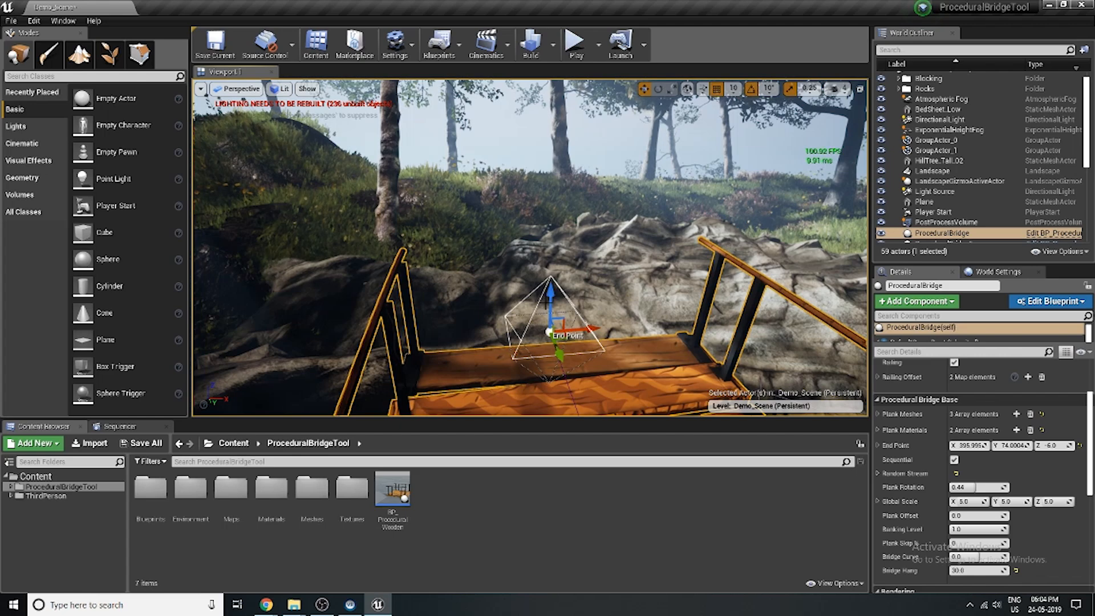
{"action": "left_click_drag", "start_coordinate": [551, 292], "coordinate": [552, 262]}
{"action": "left_click_drag", "start_coordinate": [561, 312], "coordinate": [515, 175]}
Select the physics sphere and move it to the near entrance of the hanging bridge
{"action": "right_click_drag", "start_coordinate": [515, 175], "coordinate": [664, 255]}
{"action": "left_click", "coordinate": [665, 254]}
{"action": "left_click_drag", "start_coordinate": [678, 264], "coordinate": [640, 265]}
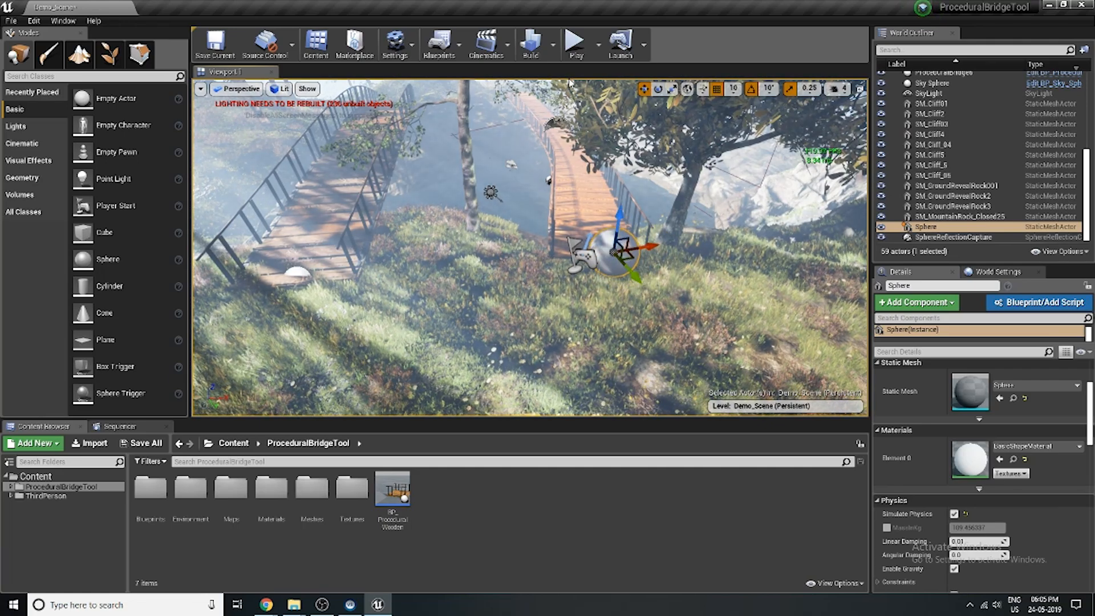
Play the scene and push the sphere with the character onto the hanging bridge
{"action": "left_click", "coordinate": [575, 43]}
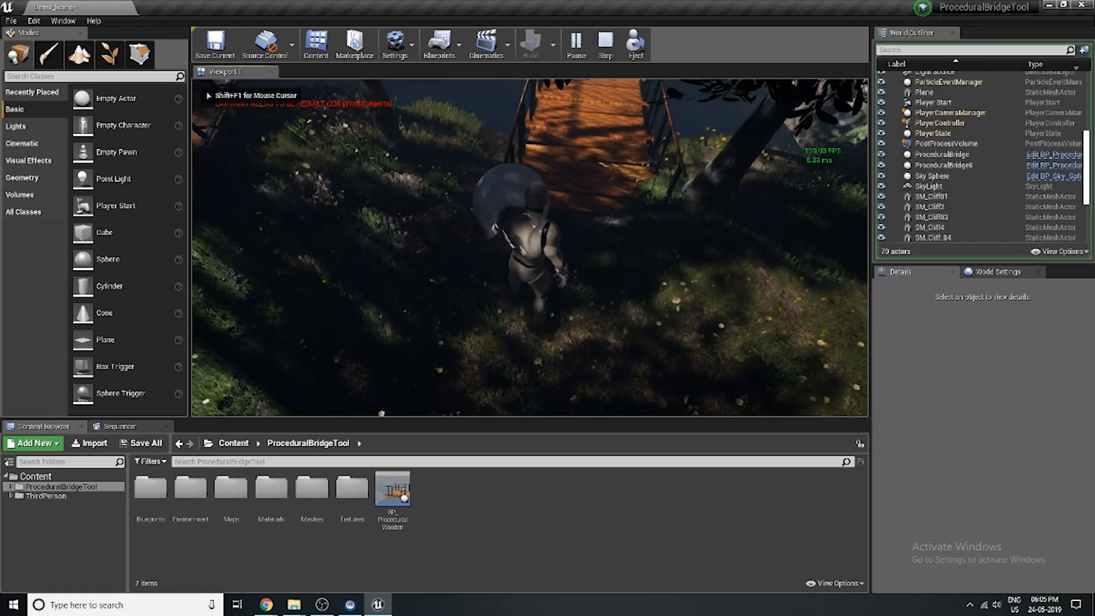
{"action": "key", "text": "w"}
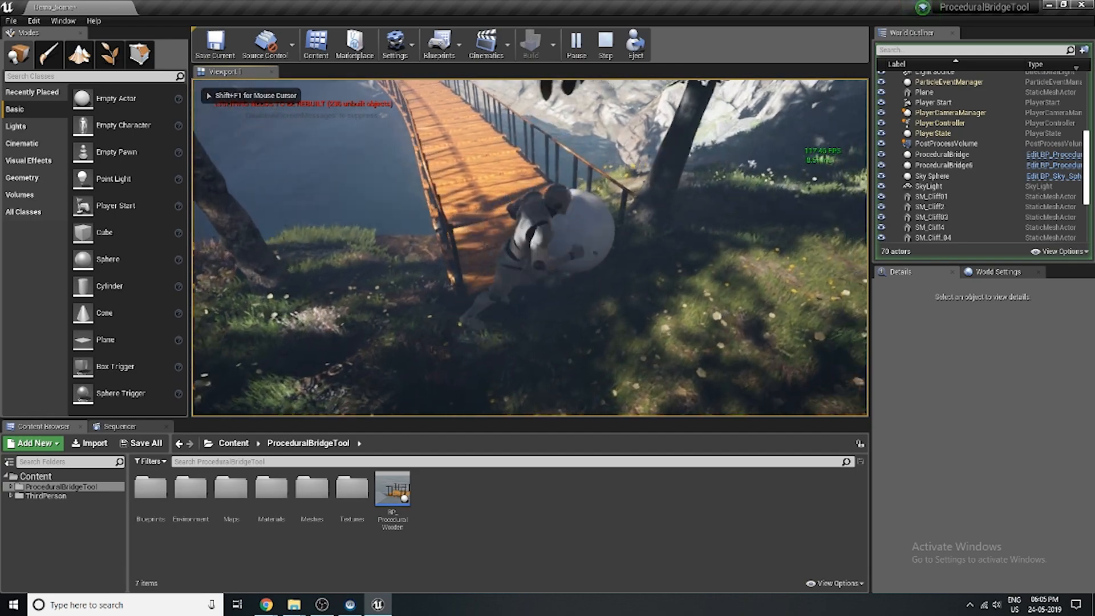
{"action": "key", "text": "d"}
{"action": "key", "text": "s"}
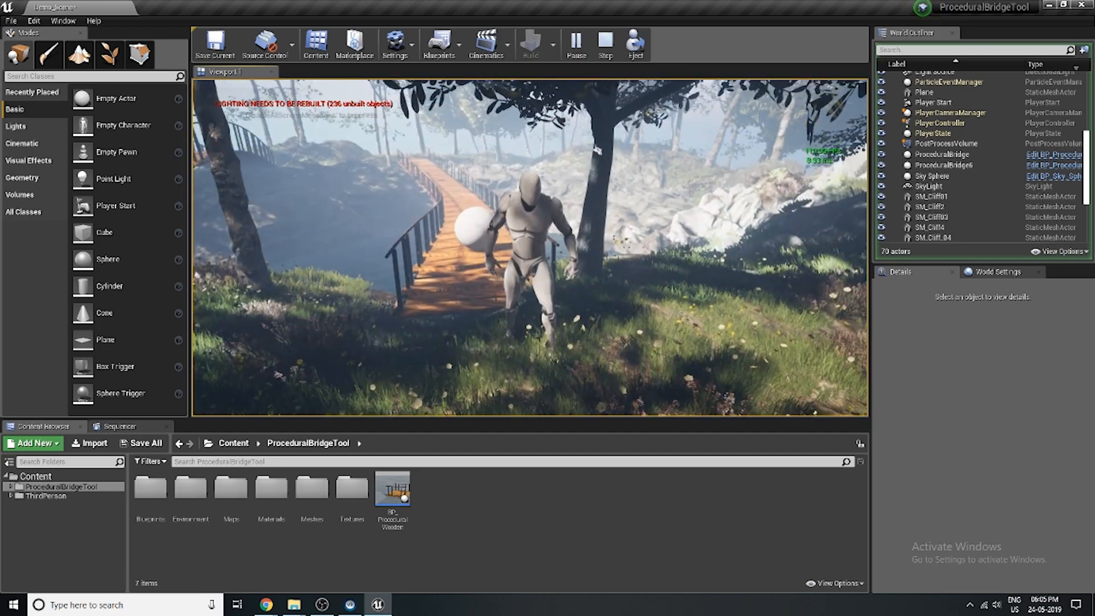
Run the character across the arched wooden bridge to the far bank and back
{"action": "key", "text": "a"}
{"action": "key", "text": "w"}
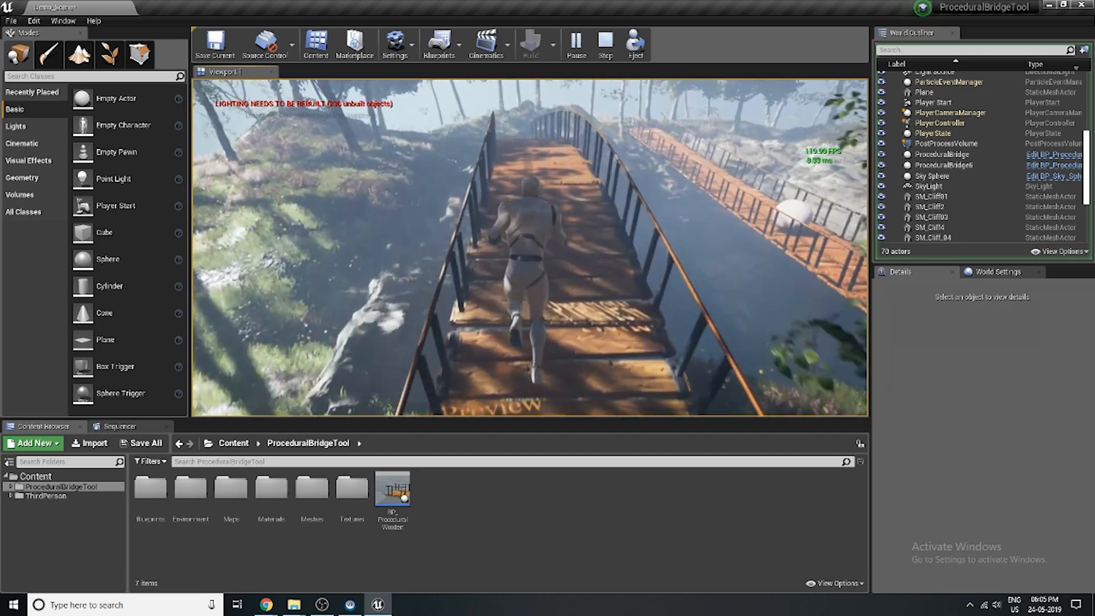
{"action": "key", "text": "w"}
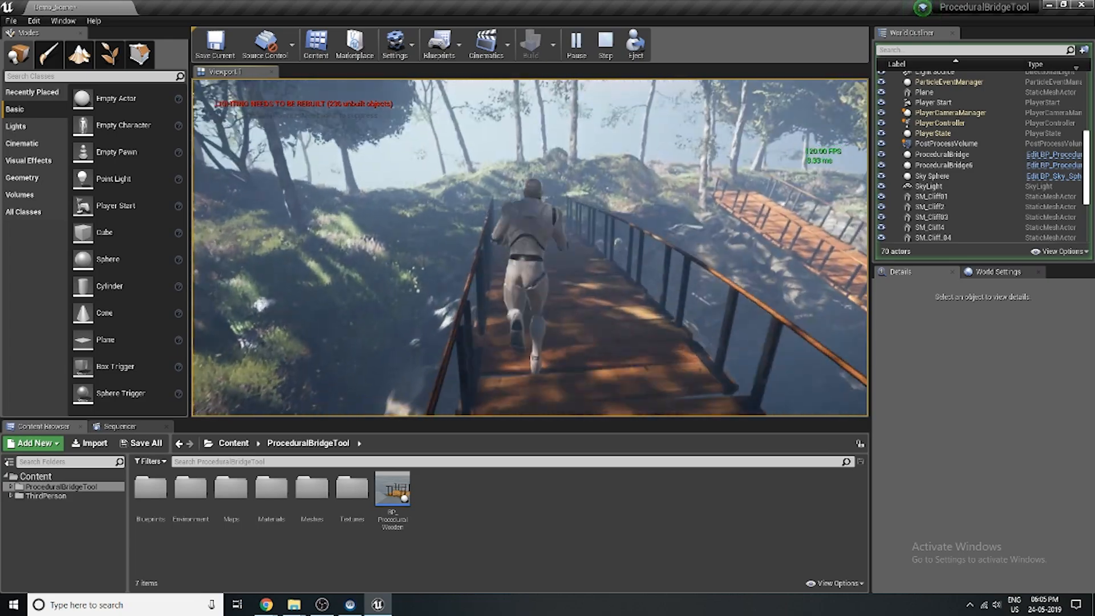
{"action": "key", "text": "w"}
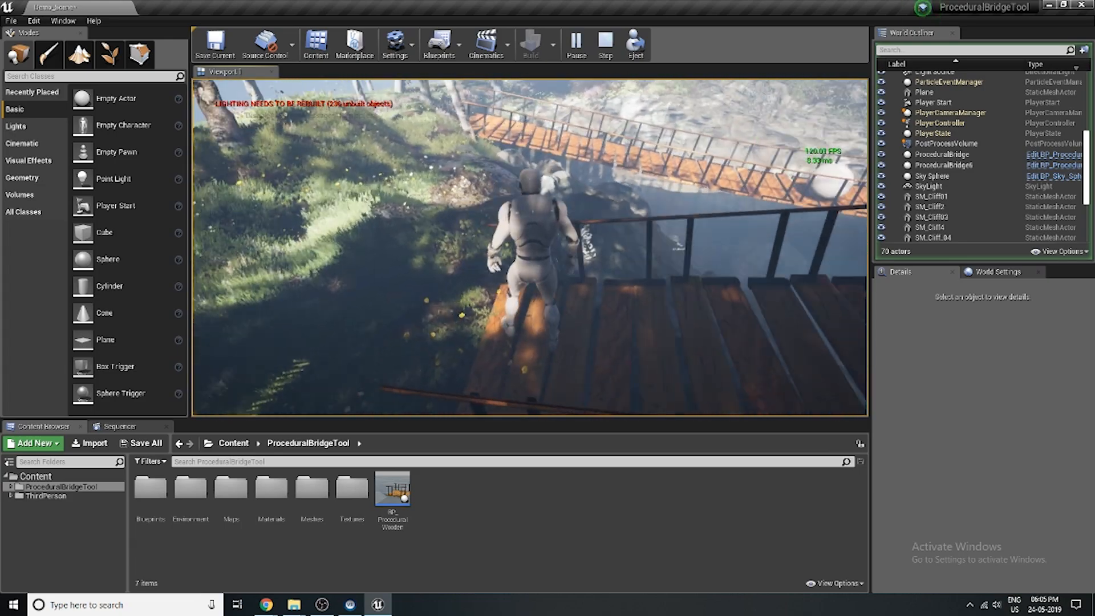
{"action": "key", "text": "w"}
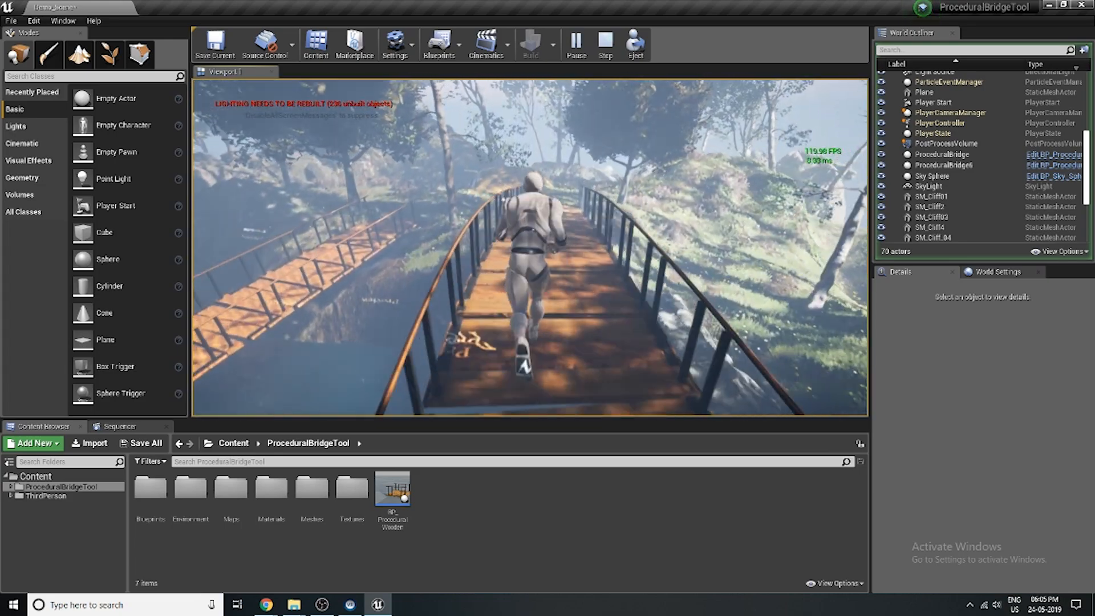
{"action": "key", "text": "w"}
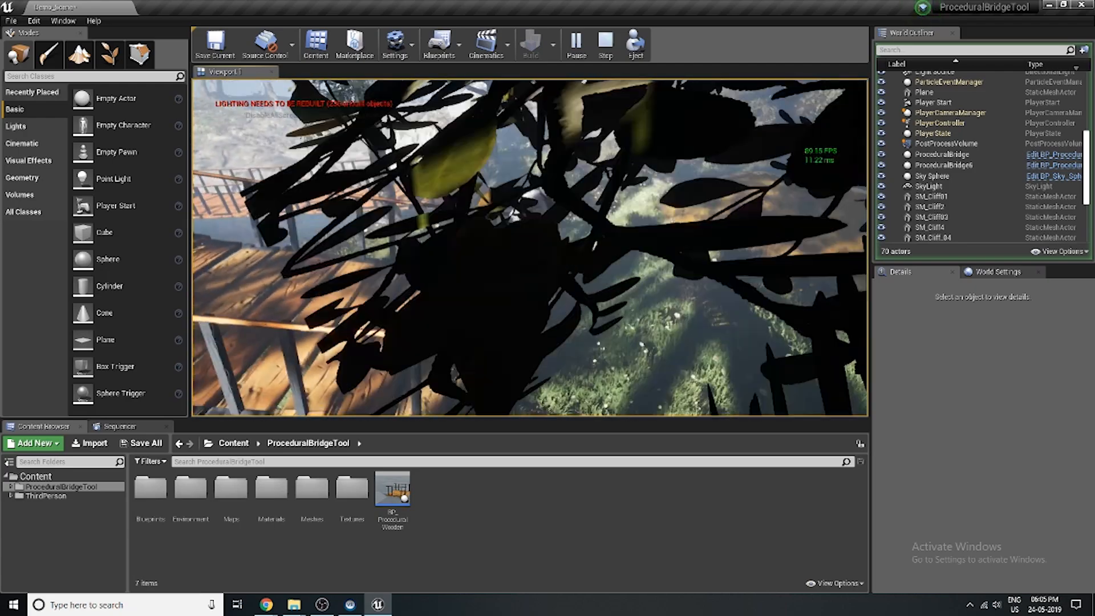